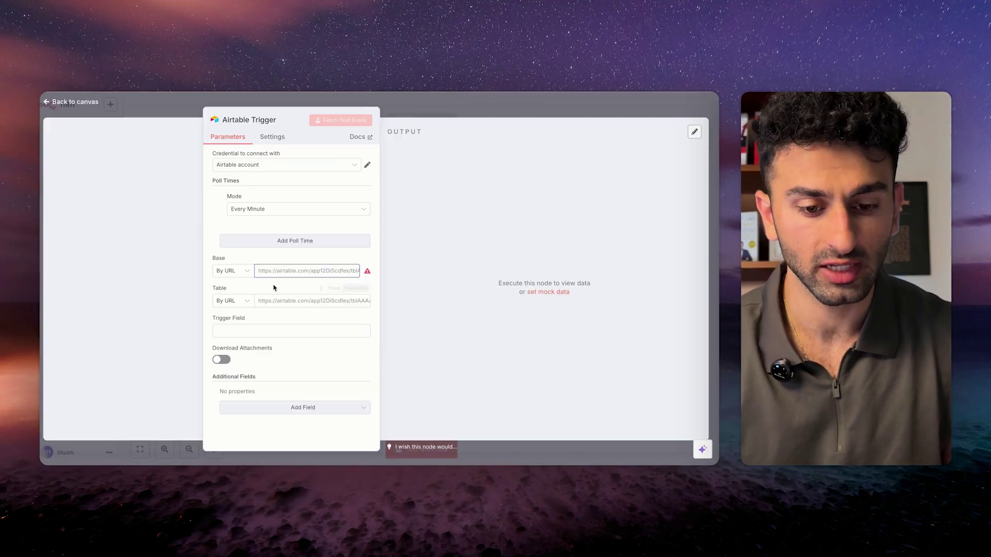
# Check the Airtable Trigger's credential choices, then return to the full workflow canvas.
pyautogui.click(286, 165)
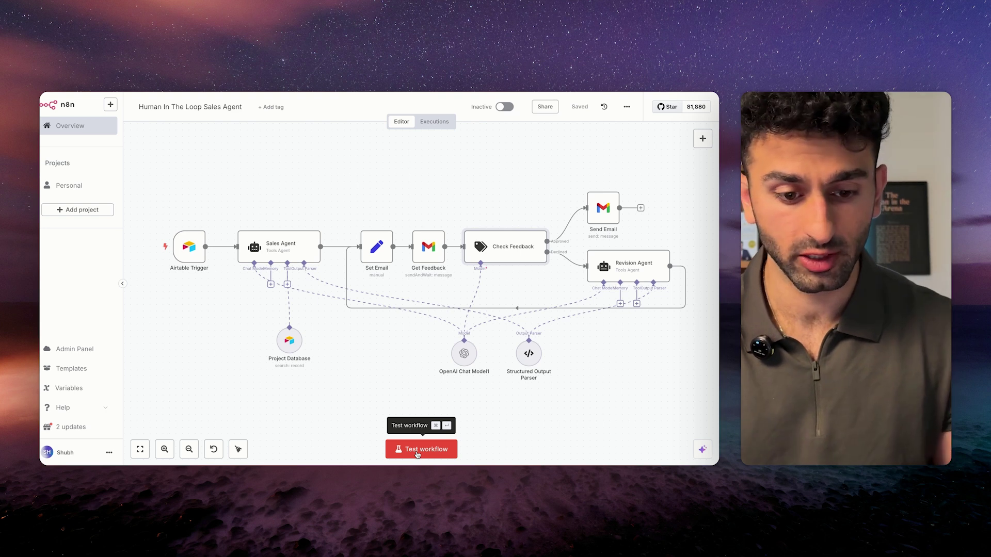
# Run a test of the Human In The Loop Sales Agent workflow.
pyautogui.click(416, 449)
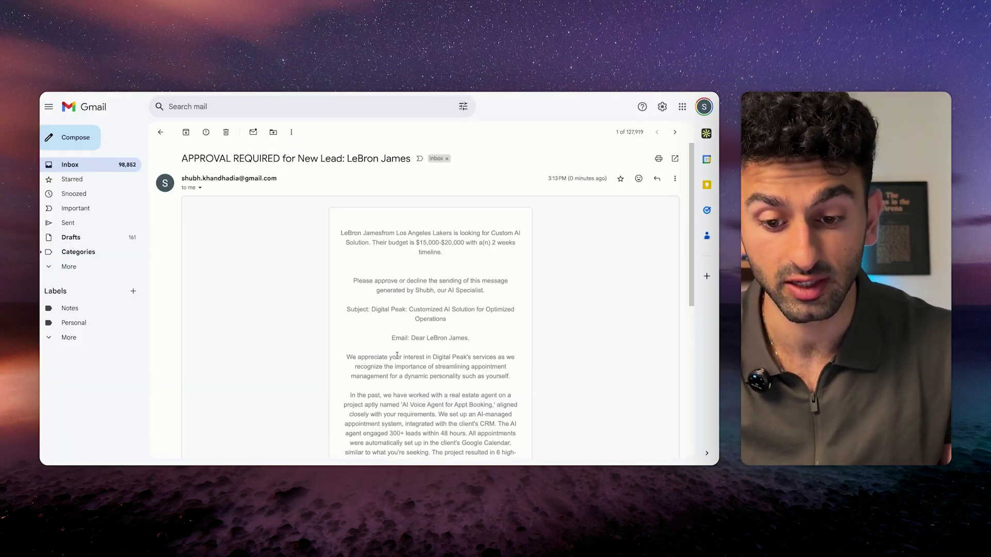
# Read the approval email's subject and opening draft, including the sentence naming the project.
pyautogui.scroll(-1, 428, 282)
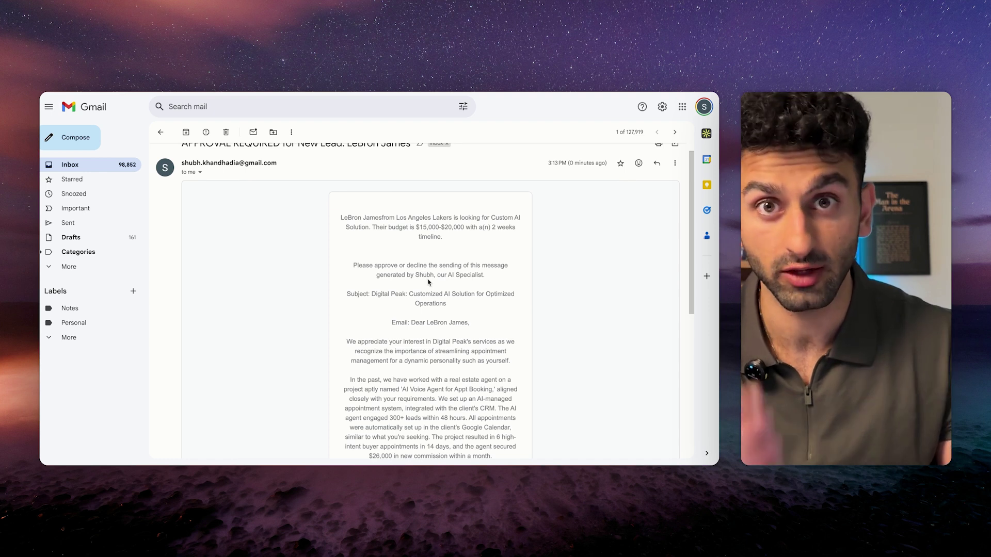
pyautogui.scroll(-1, 428, 282)
pyautogui.moveTo(341, 191); pyautogui.dragTo(536, 201)
pyautogui.click(427, 219)
pyautogui.scroll(-1, 421, 246)
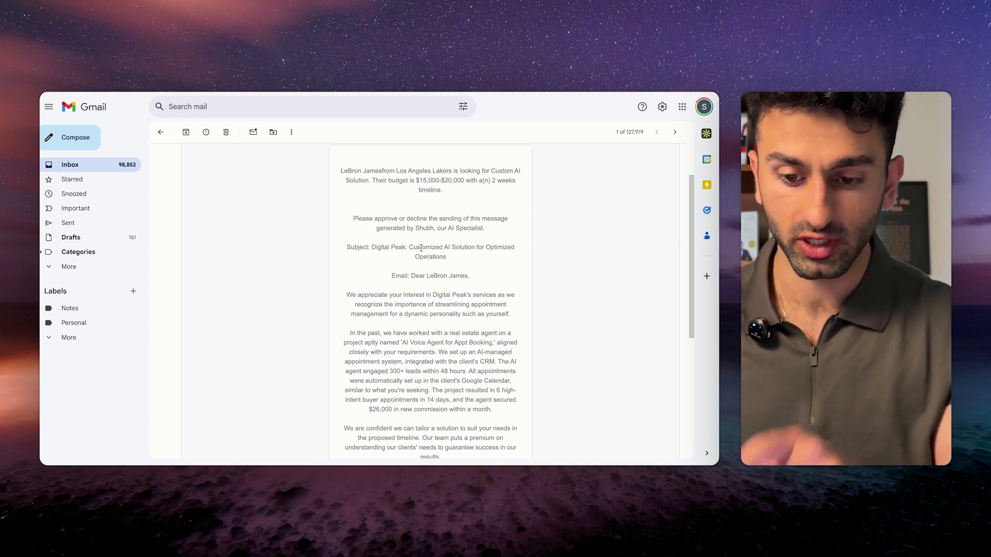
pyautogui.scroll(-2, 422, 248)
pyautogui.scroll(-3, 421, 248)
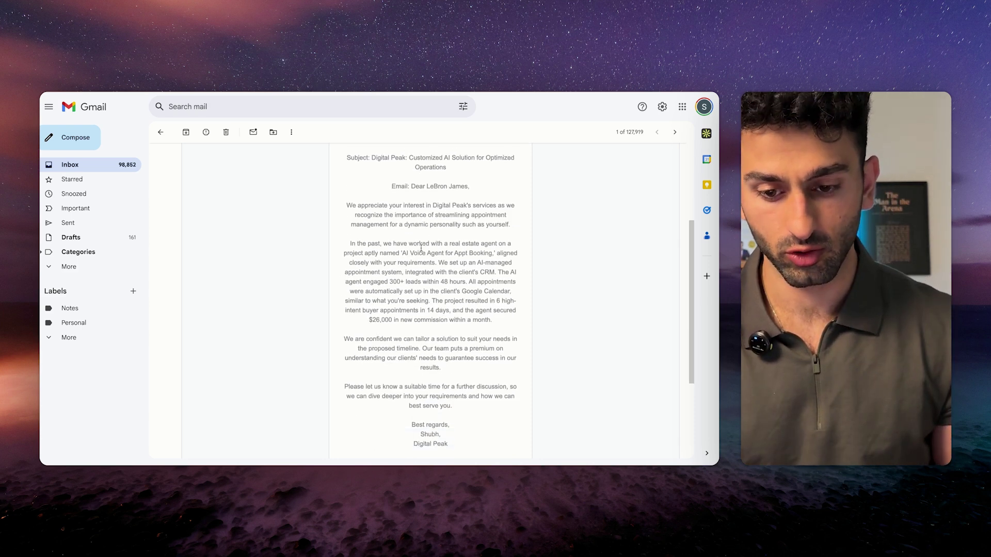
pyautogui.moveTo(384, 152); pyautogui.dragTo(454, 166)
pyautogui.scroll(-1, 347, 184)
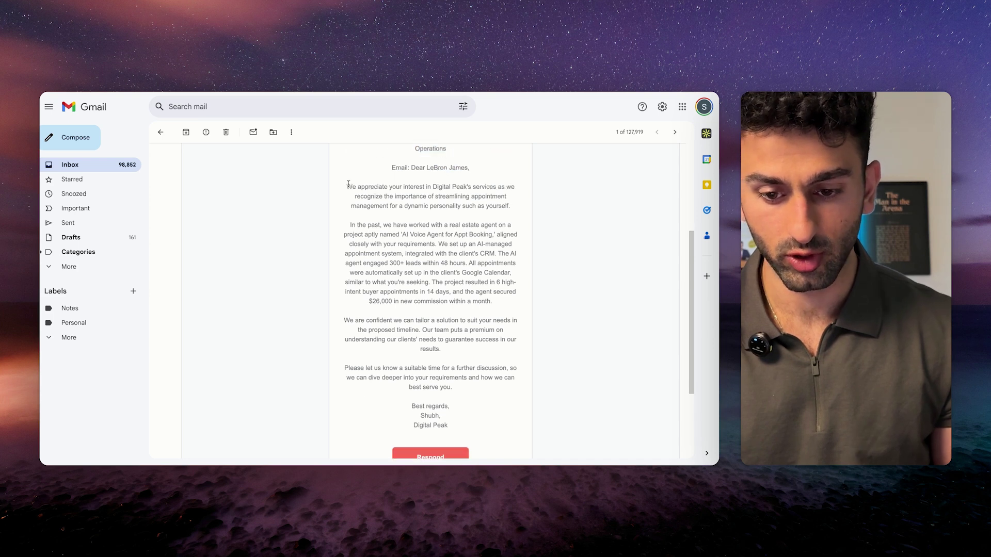
pyautogui.moveTo(347, 183); pyautogui.dragTo(500, 332)
pyautogui.click(439, 292)
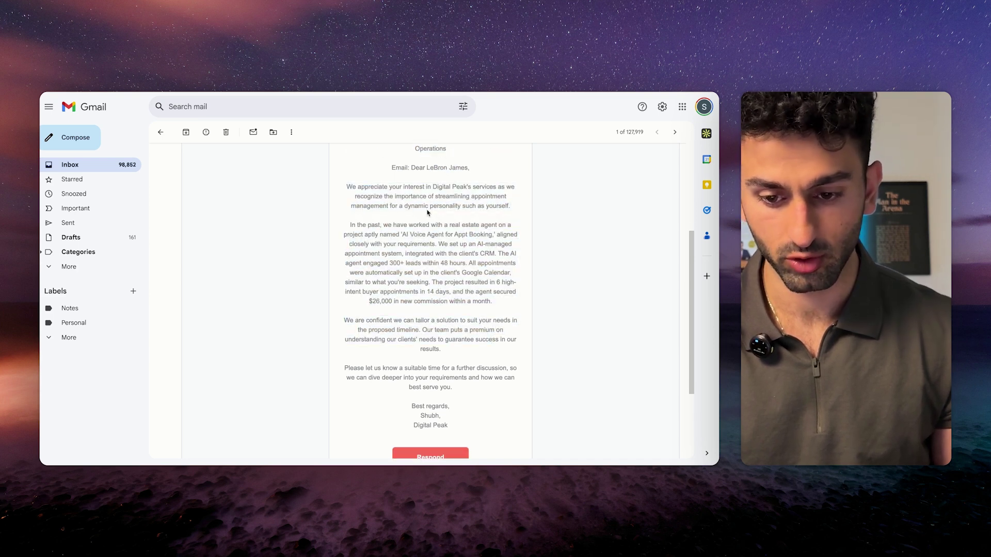
pyautogui.scroll(-1, 418, 235)
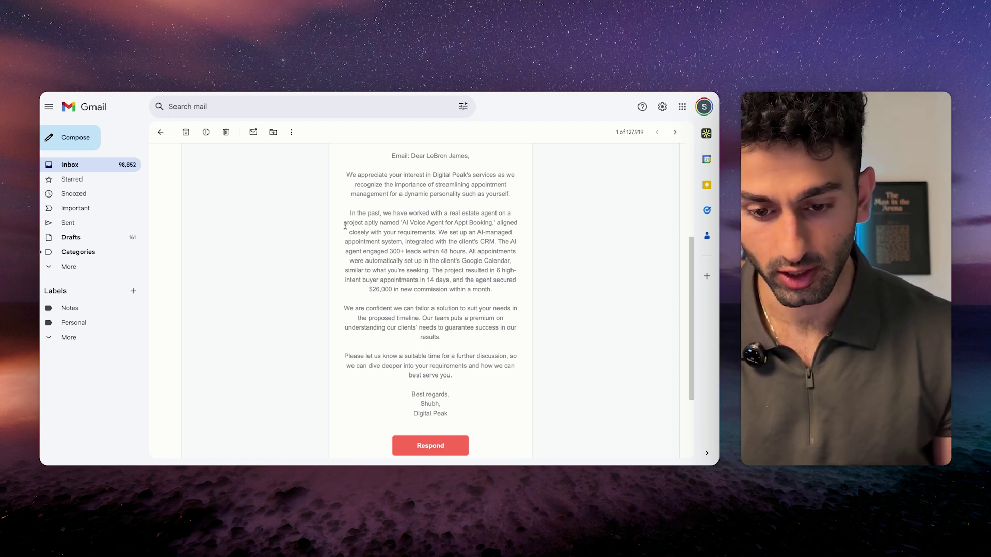
pyautogui.moveTo(344, 226); pyautogui.dragTo(444, 446)
pyautogui.click(433, 304)
pyautogui.click(458, 301)
pyautogui.scroll(-1, 436, 339)
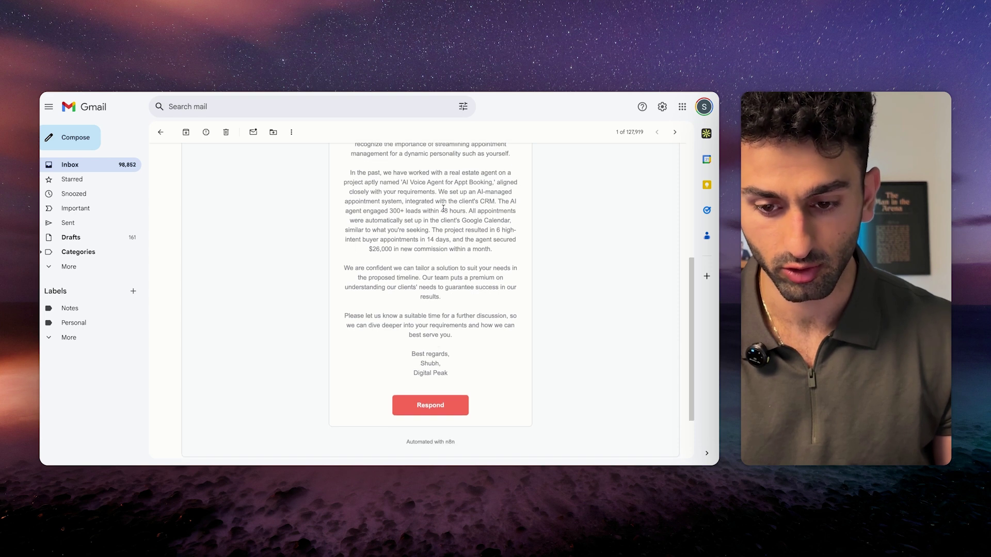
pyautogui.scroll(5, 430, 275)
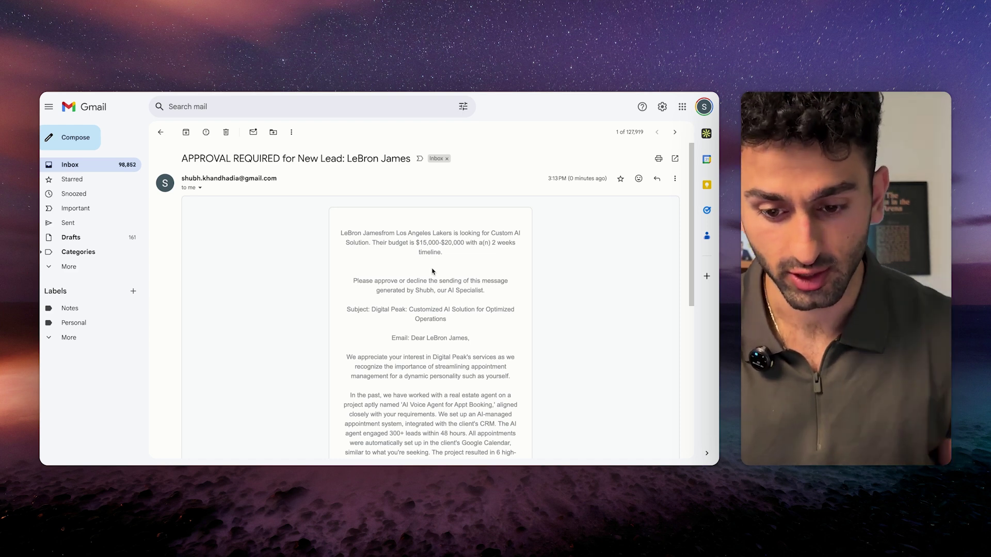
# Read the rest of the draft through the closing invitation and open the Respond form.
pyautogui.scroll(-2, 432, 272)
pyautogui.scroll(-2, 433, 284)
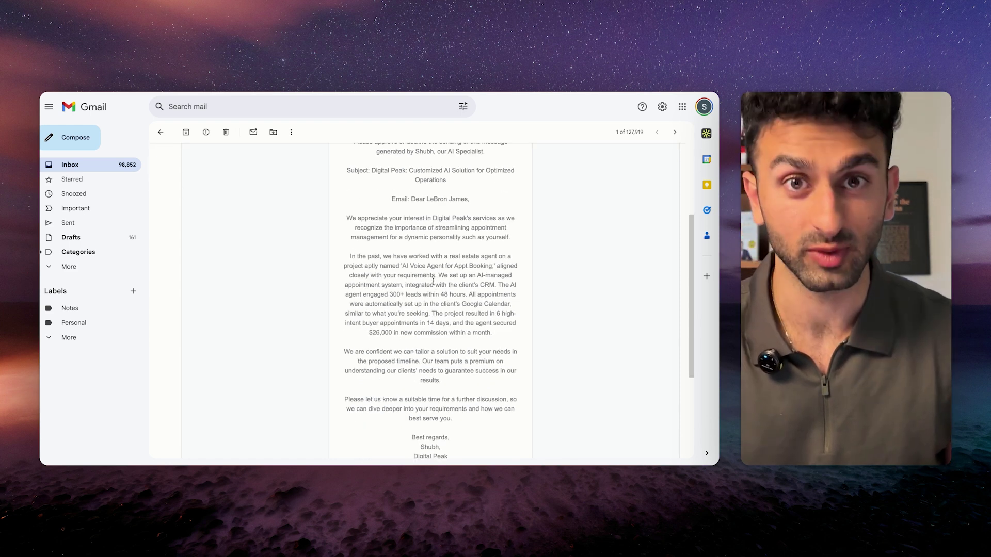
pyautogui.scroll(-1, 439, 288)
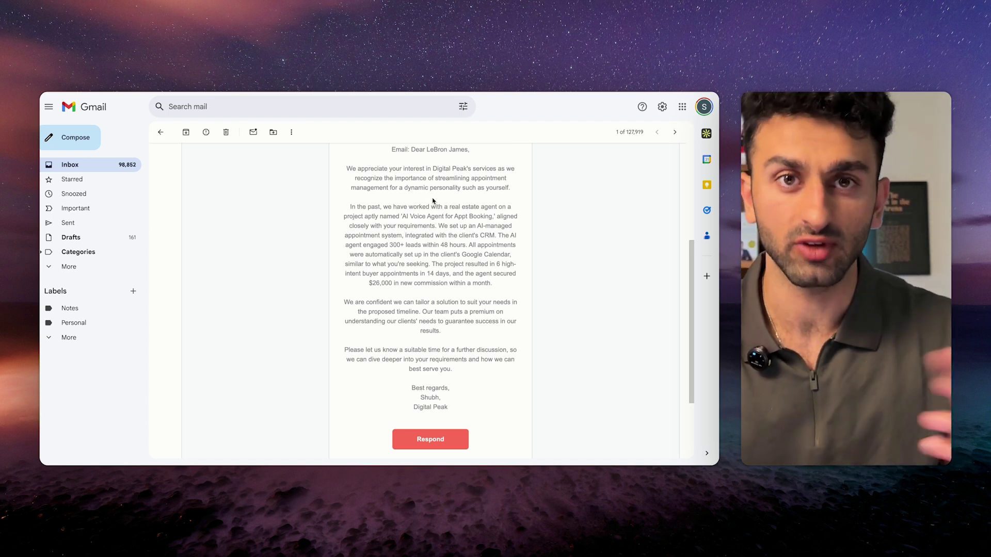
pyautogui.moveTo(365, 234); pyautogui.dragTo(441, 297)
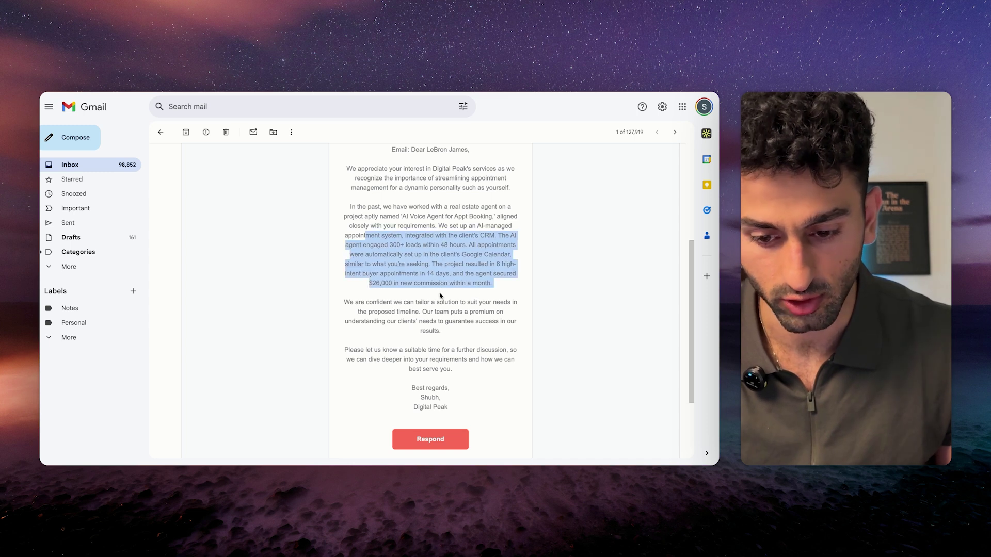
pyautogui.click(442, 297)
pyautogui.scroll(-3, 430, 268)
pyautogui.moveTo(343, 227); pyautogui.dragTo(474, 277)
pyautogui.click(473, 277)
pyautogui.scroll(-1, 360, 256)
pyautogui.moveTo(343, 249); pyautogui.dragTo(464, 270)
pyautogui.click(464, 269)
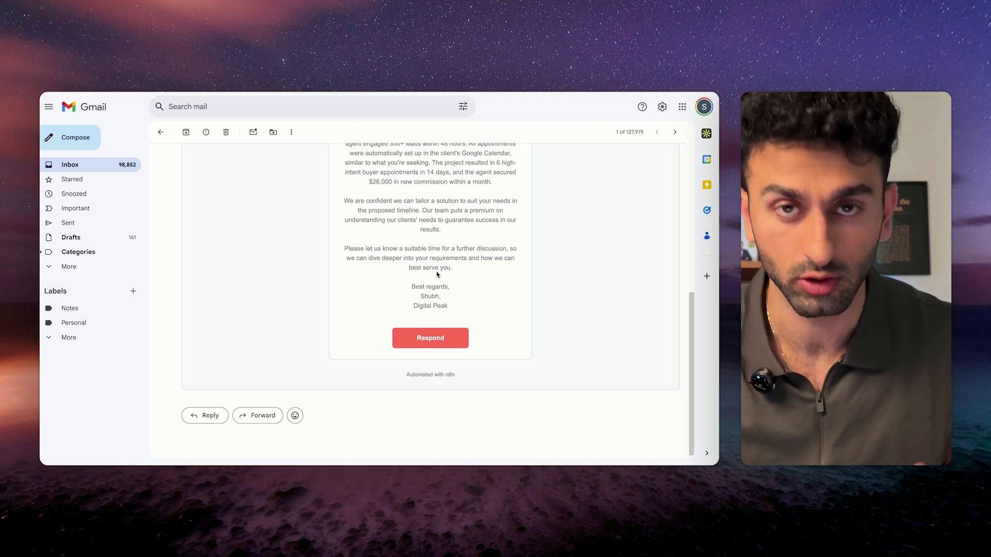
pyautogui.click(430, 340)
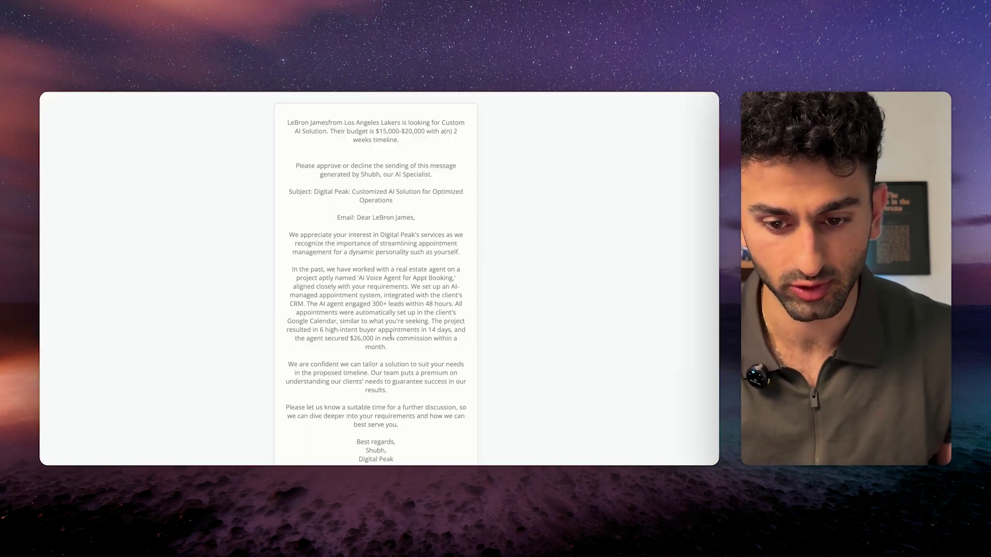
# Submit feedback: don't specify the project name, just say we helped a real estate agent.
pyautogui.scroll(-3, 380, 336)
pyautogui.click(422, 367)
pyautogui.moveTo(356, 146); pyautogui.dragTo(463, 150)
pyautogui.click(463, 150)
pyautogui.click(376, 361)
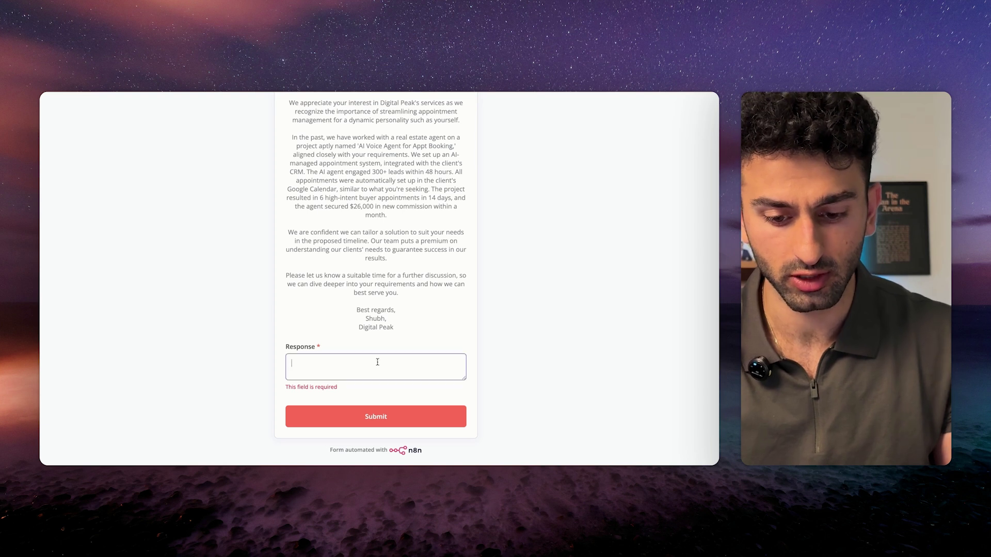
pyautogui.write("don't specify")
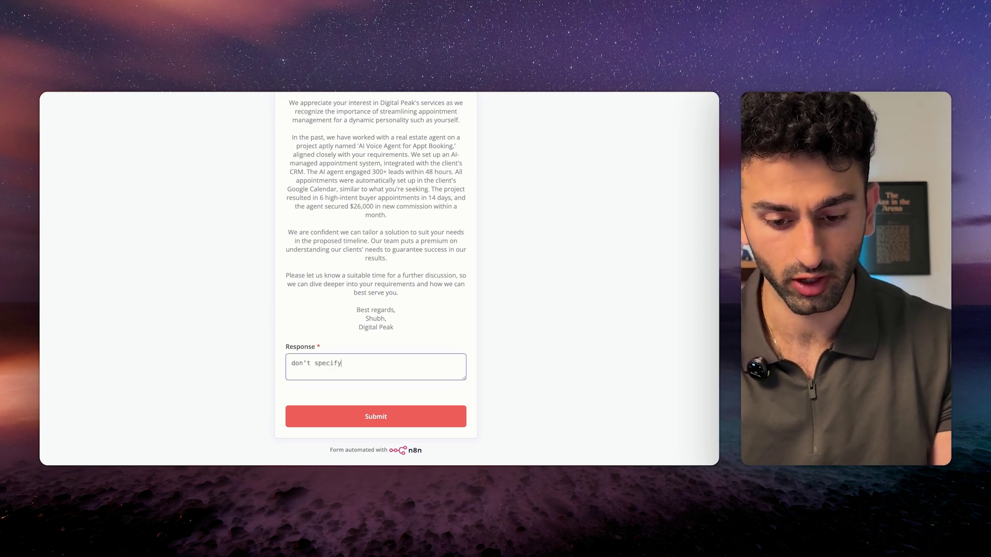
pyautogui.write(' the name of the projec')
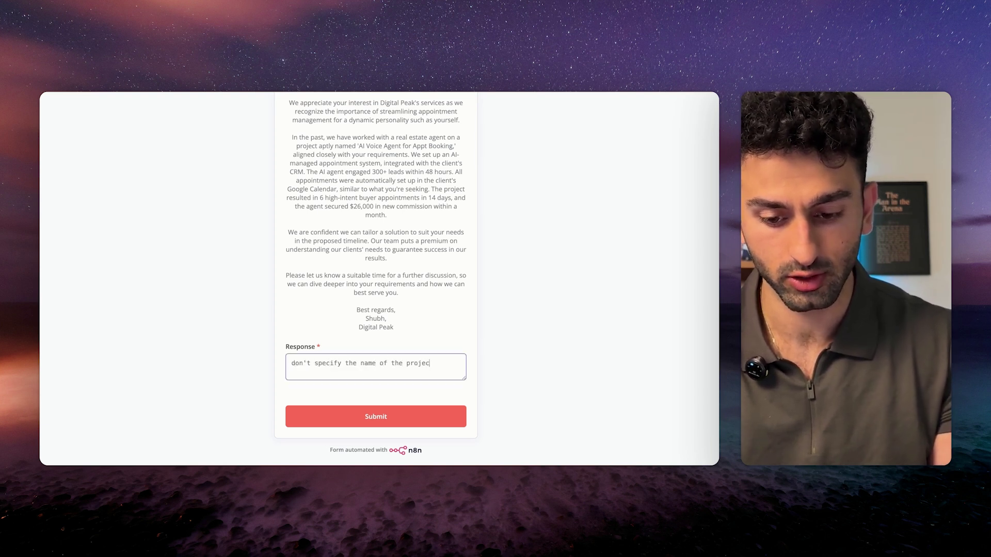
pyautogui.write('t. Just say we helped a real estate agent do something similar.')
pyautogui.click(384, 416)
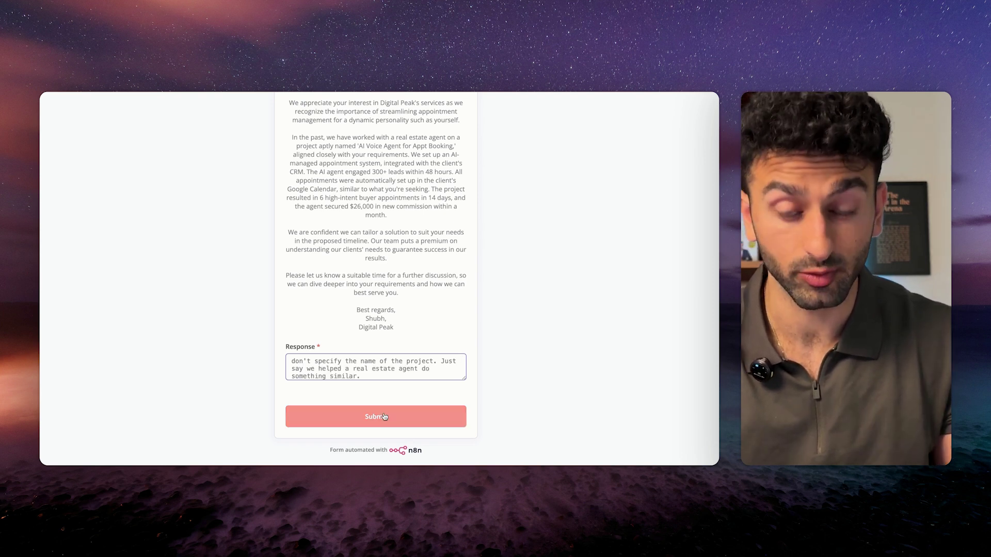
pyautogui.click(413, 93)
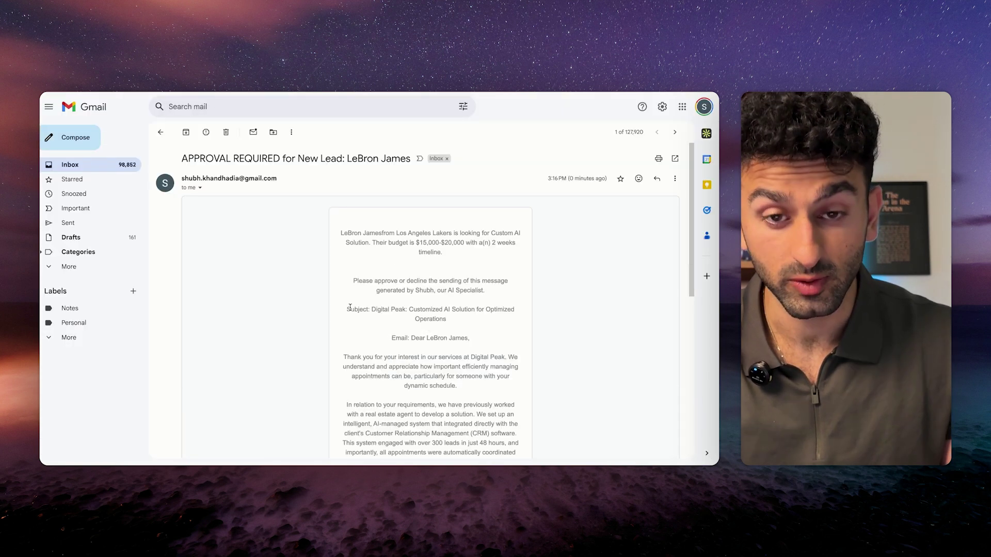
# Read the revised real estate agent paragraph and open the revised email's Respond form.
pyautogui.scroll(-4, 416, 334)
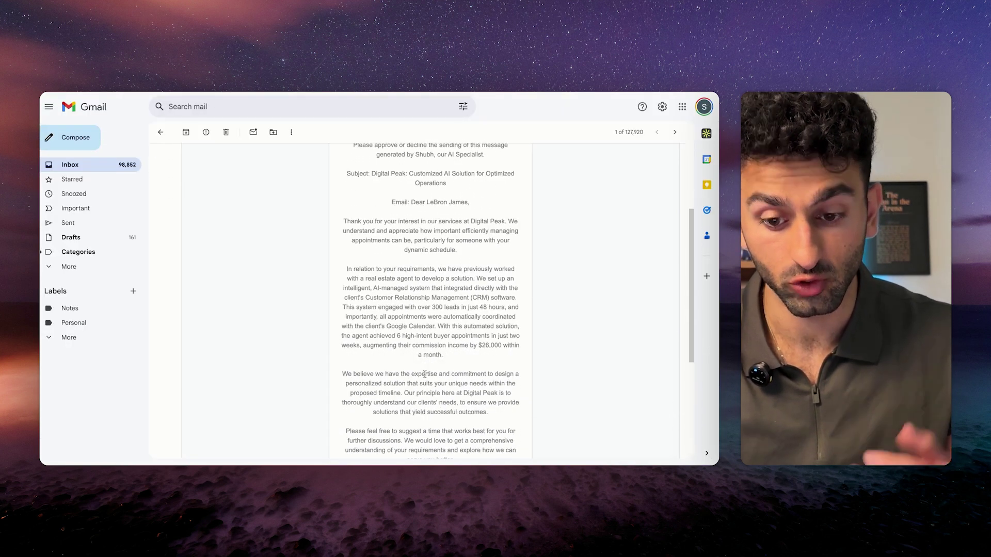
pyautogui.moveTo(346, 239); pyautogui.dragTo(441, 277)
pyautogui.click(427, 283)
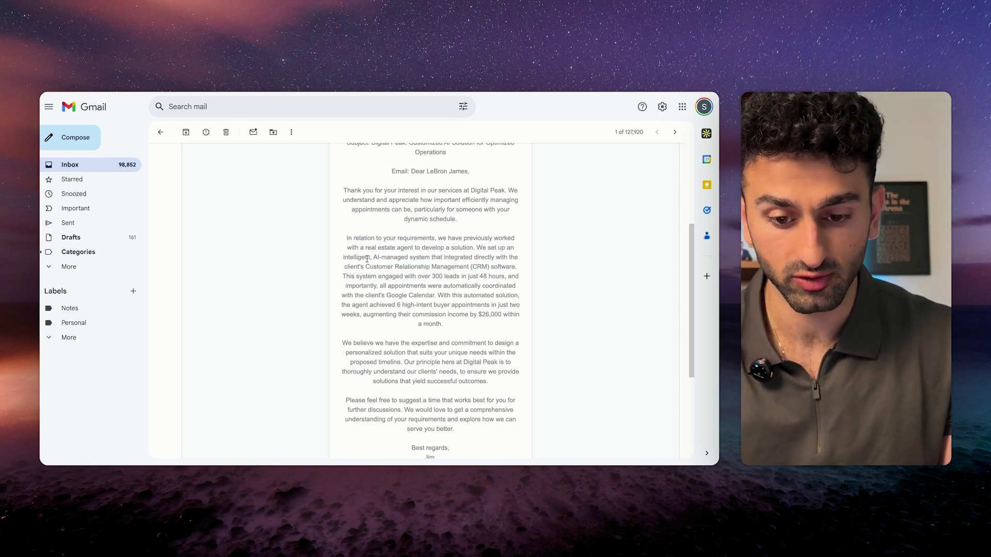
pyautogui.scroll(-1, 428, 312)
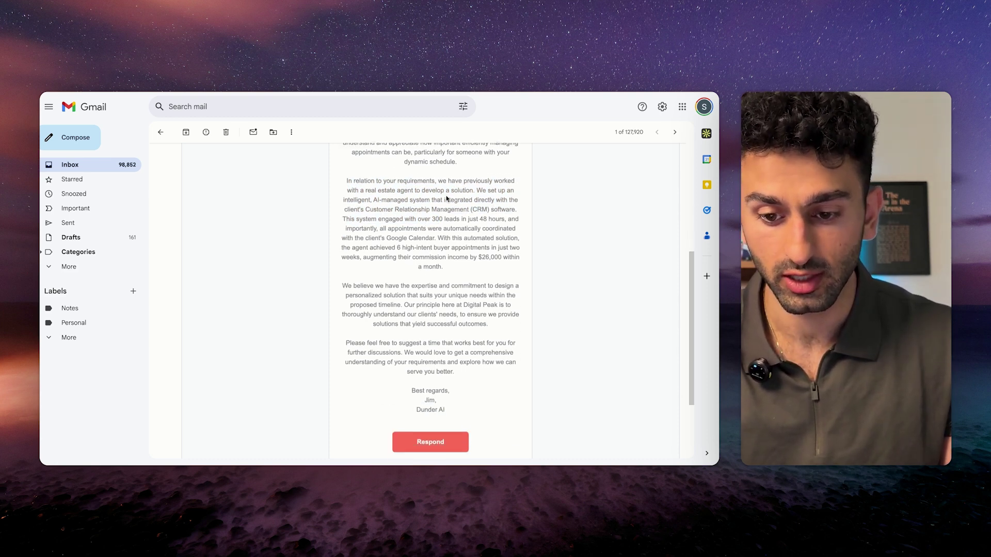
pyautogui.scroll(-1, 441, 276)
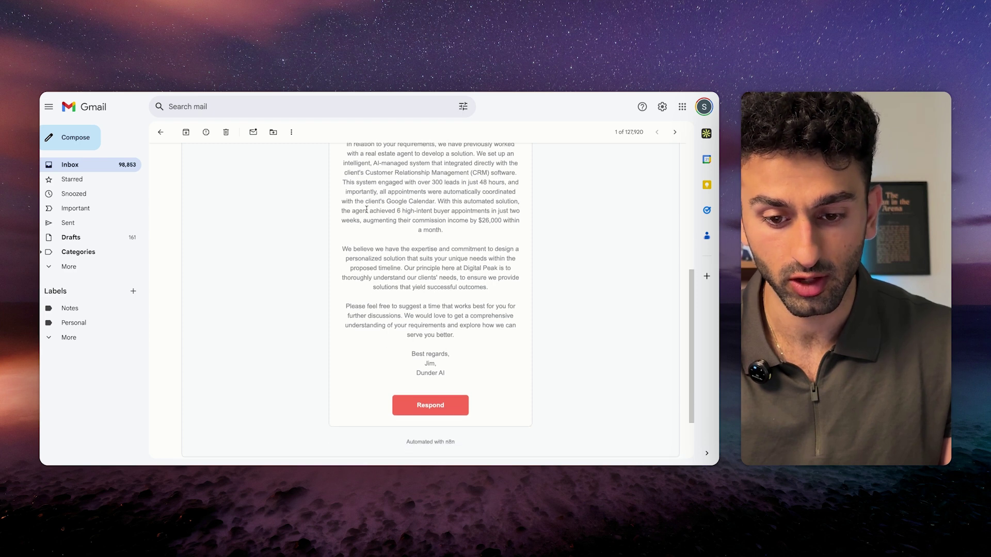
pyautogui.scroll(-1, 428, 306)
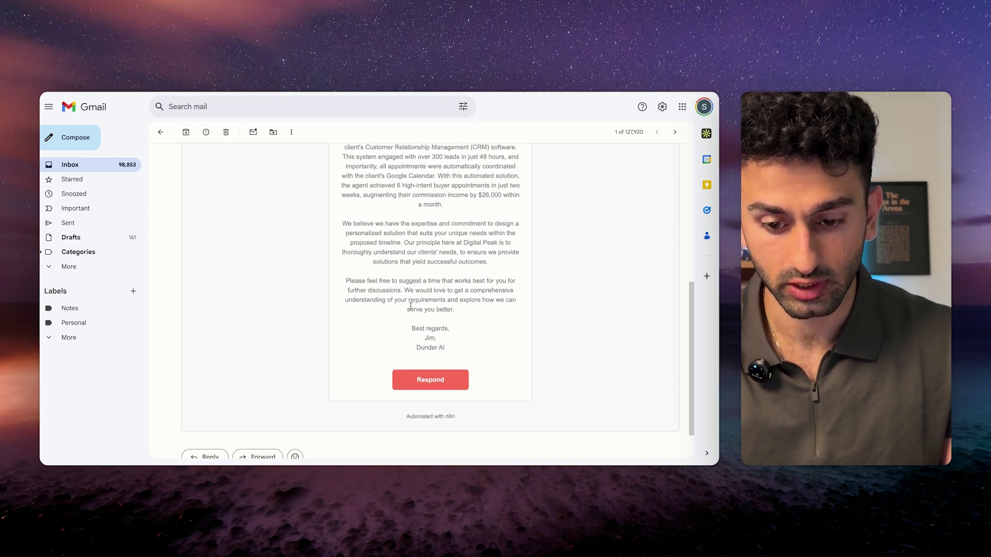
pyautogui.click(423, 381)
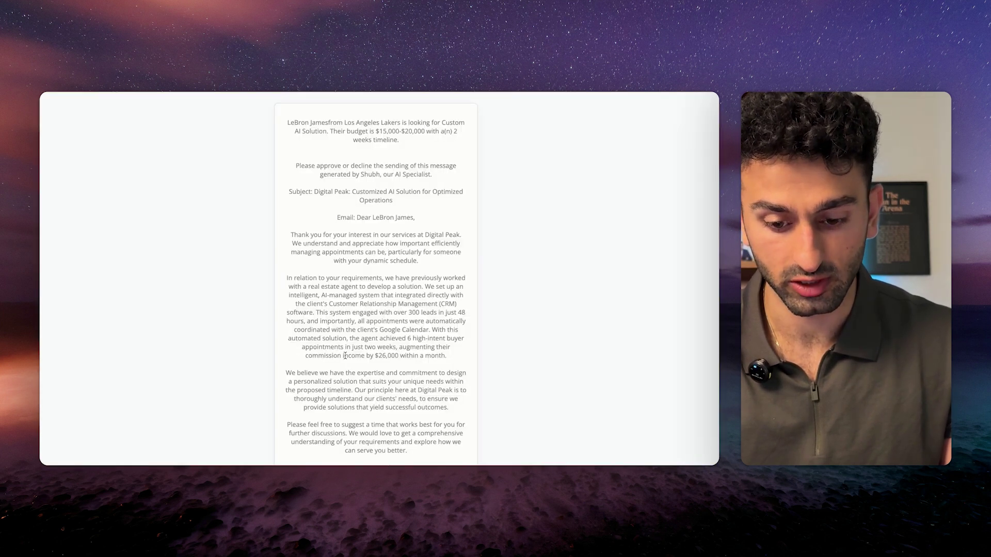
# Submit 'good to go, send it' in the Response field to approve sending.
pyautogui.scroll(-5, 344, 355)
pyautogui.click(361, 359)
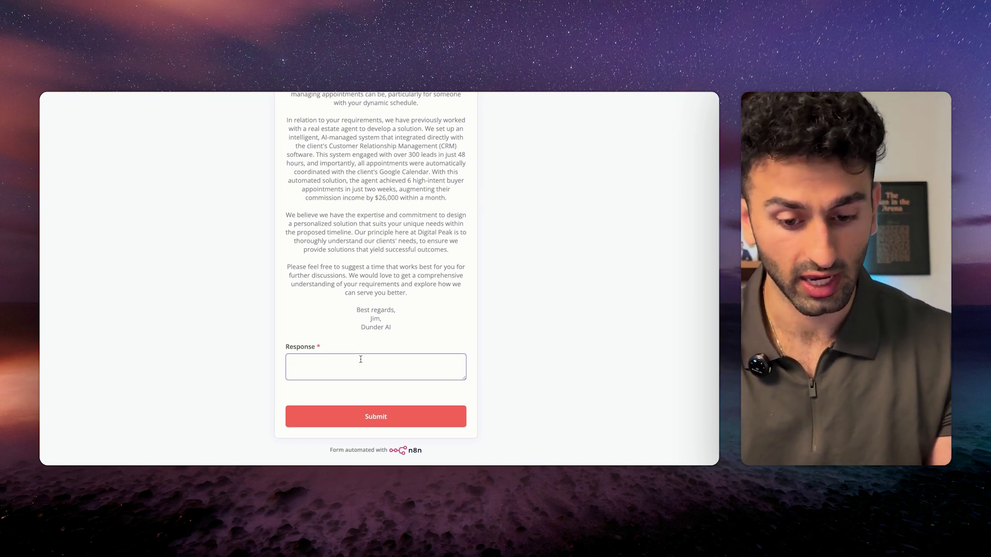
pyautogui.write('good to')
pyautogui.write('go, send it')
pyautogui.click(367, 416)
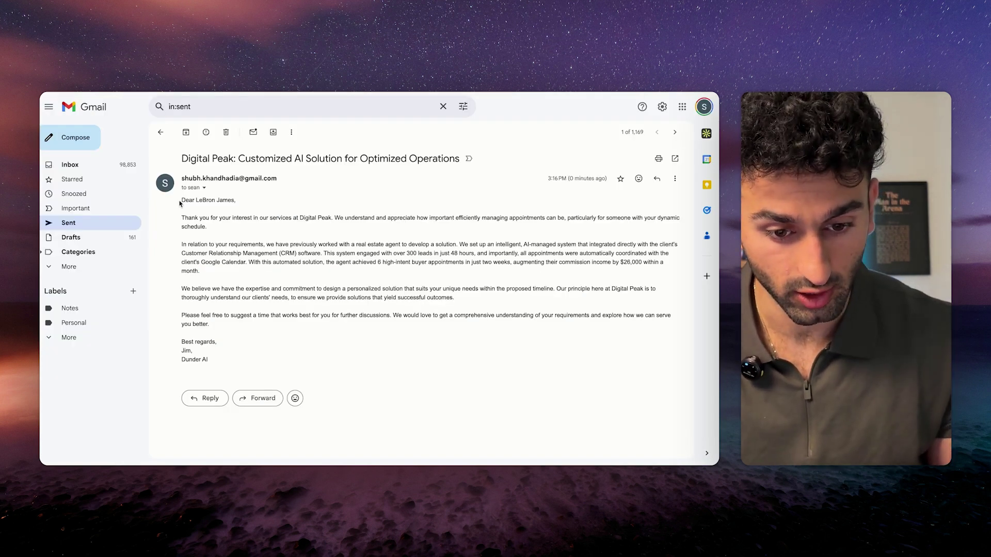
# Check the body of the sent 'Digital Peak: Customized AI Solution for Optimized Operations' email.
pyautogui.moveTo(180, 203); pyautogui.dragTo(420, 406)
pyautogui.click(382, 350)
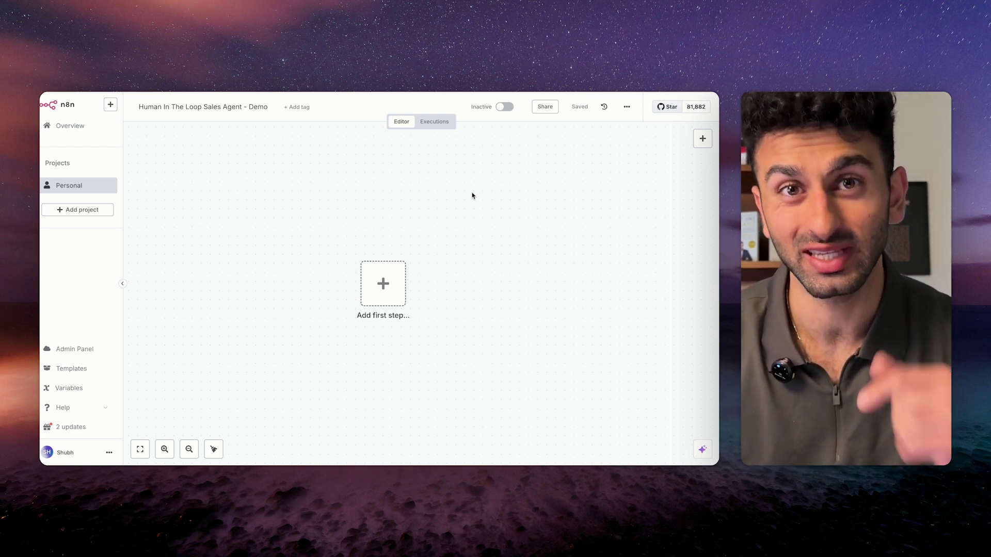
# Add an Airtable 'On new Airtable event' trigger as the Demo workflow's first node.
pyautogui.click(383, 283)
pyautogui.write('ai')
pyautogui.click(574, 201)
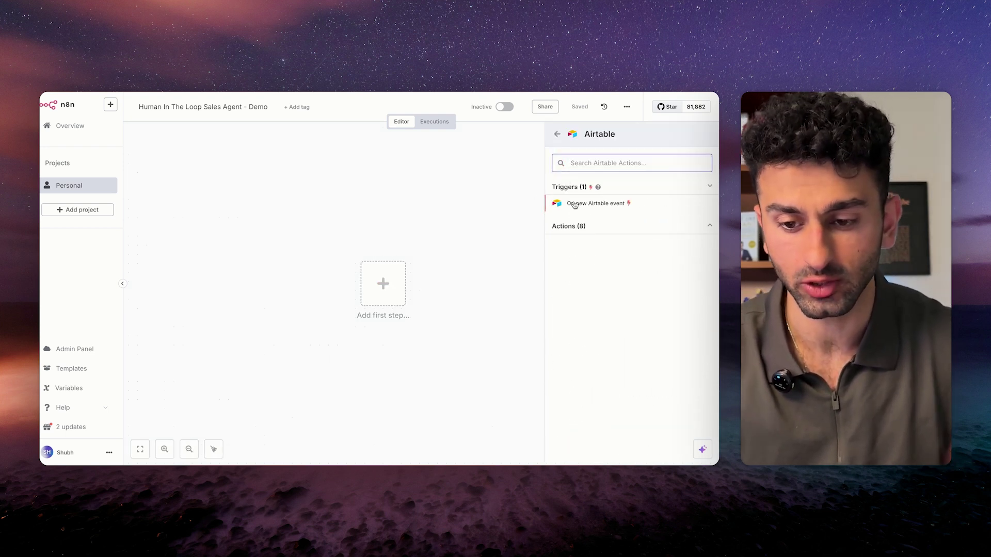
pyautogui.click(579, 205)
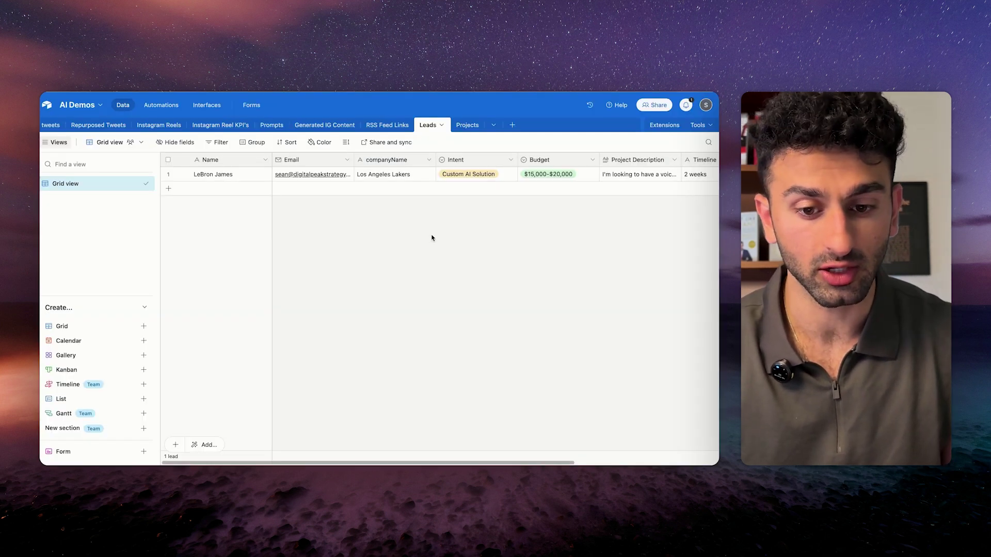
# Inspect the lead's email, company name and Intent cells in the Leads grid.
pyautogui.hscroll(5, 432, 238)
pyautogui.hscroll(-5, 431, 238)
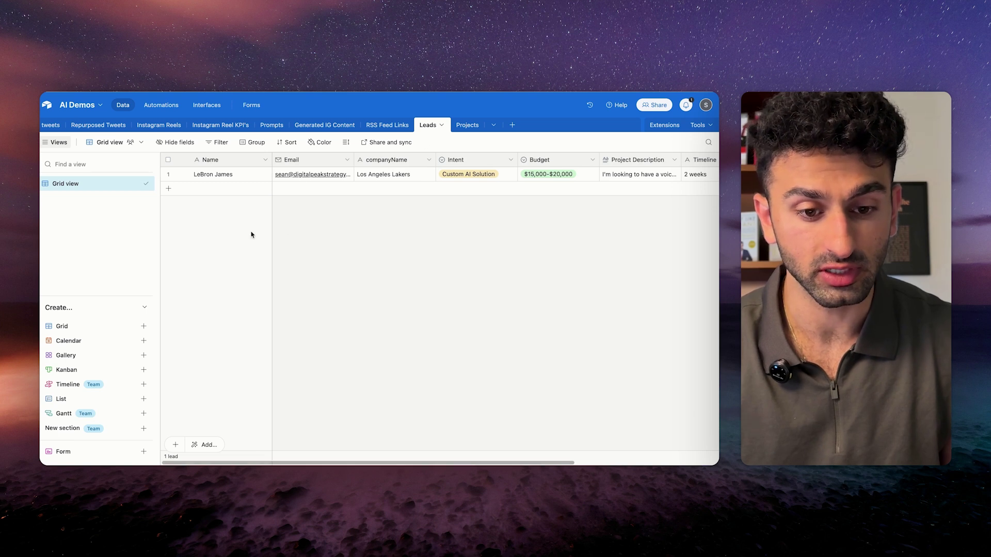
pyautogui.hscroll(-5, 426, 198)
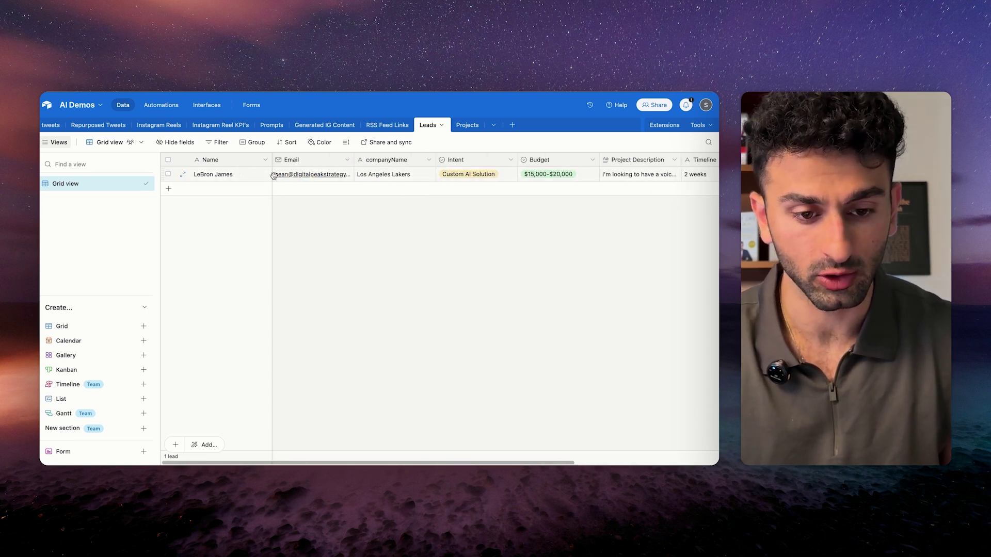
pyautogui.click(321, 160)
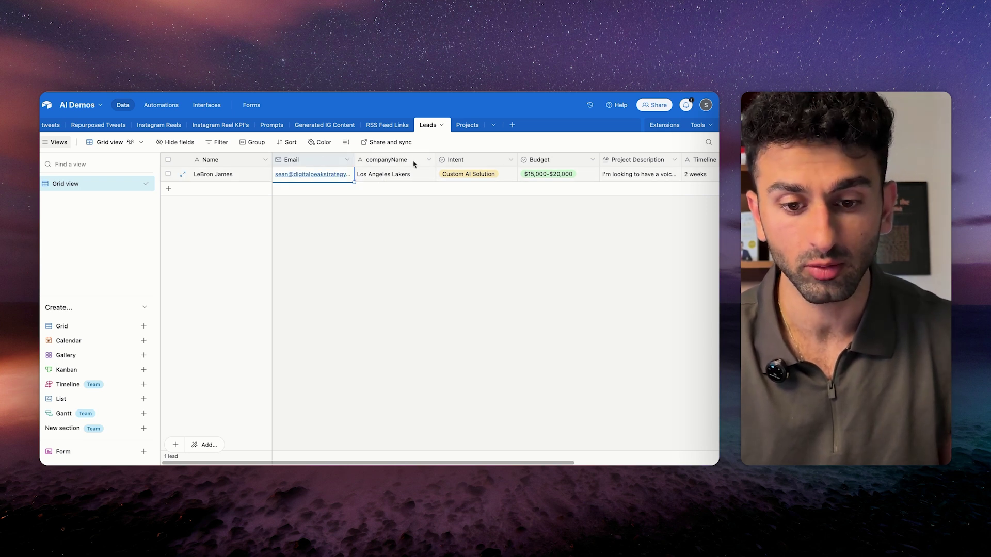
pyautogui.press('Right')
pyautogui.hscroll(1, 473, 257)
pyautogui.press('Right')
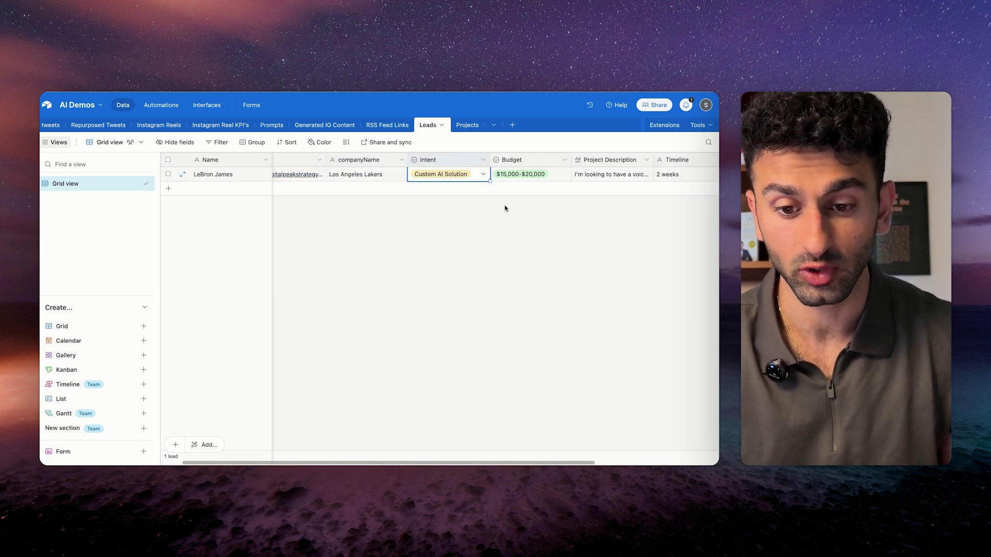
pyautogui.hscroll(1, 505, 208)
# Expand and read the lead's full project description, then close it.
pyautogui.click(517, 161)
pyautogui.hscroll(1, 518, 161)
pyautogui.click(534, 207)
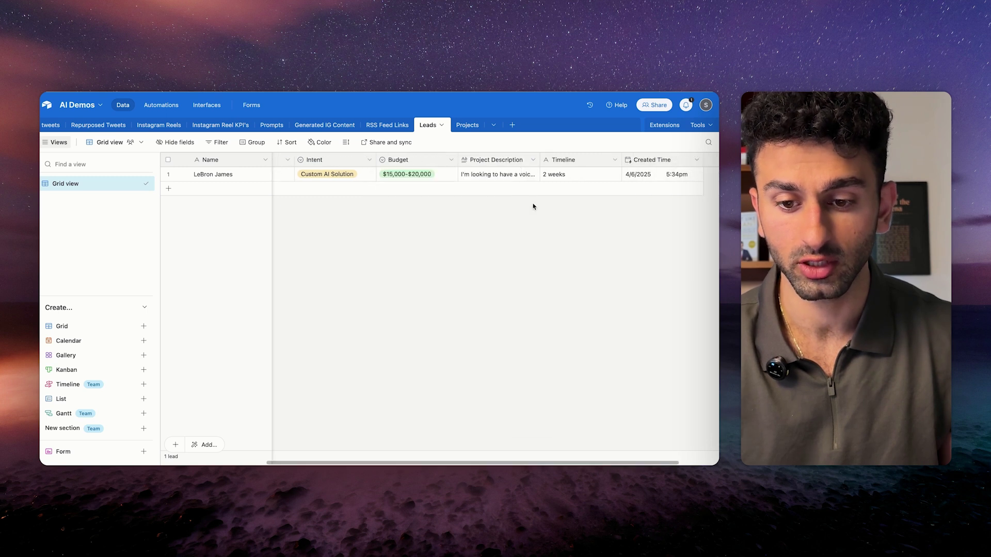
pyautogui.click(514, 178)
pyautogui.click(534, 180)
pyautogui.click(506, 268)
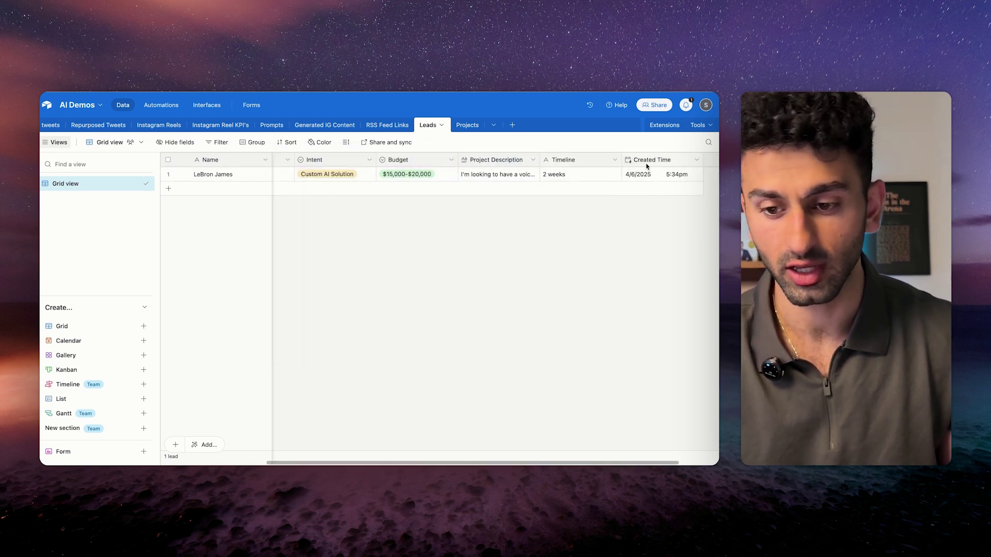
pyautogui.hscroll(-5, 456, 262)
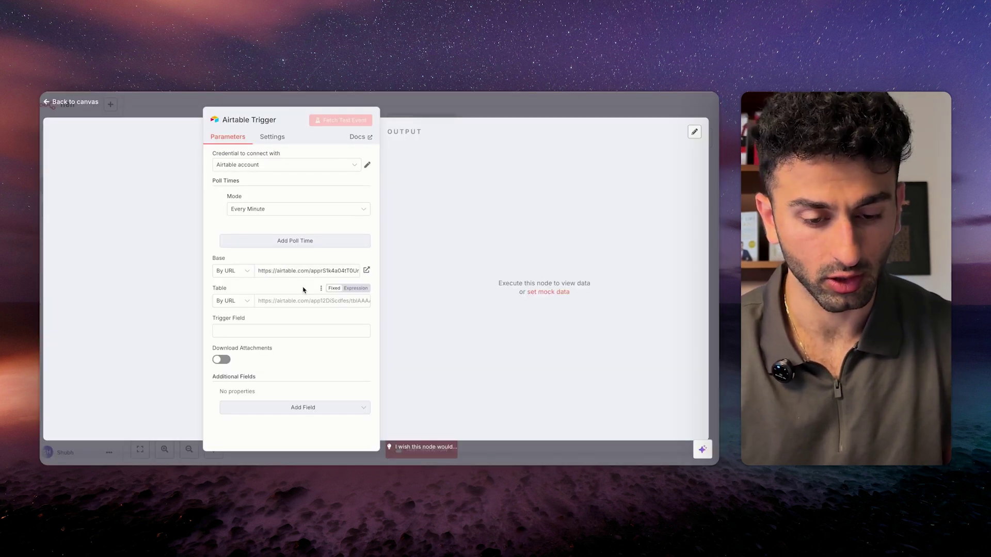
# Paste the lead table's URL into Table and keep the Airtable account credential.
pyautogui.click(290, 301)
pyautogui.hotkey('ctrl', 'v')
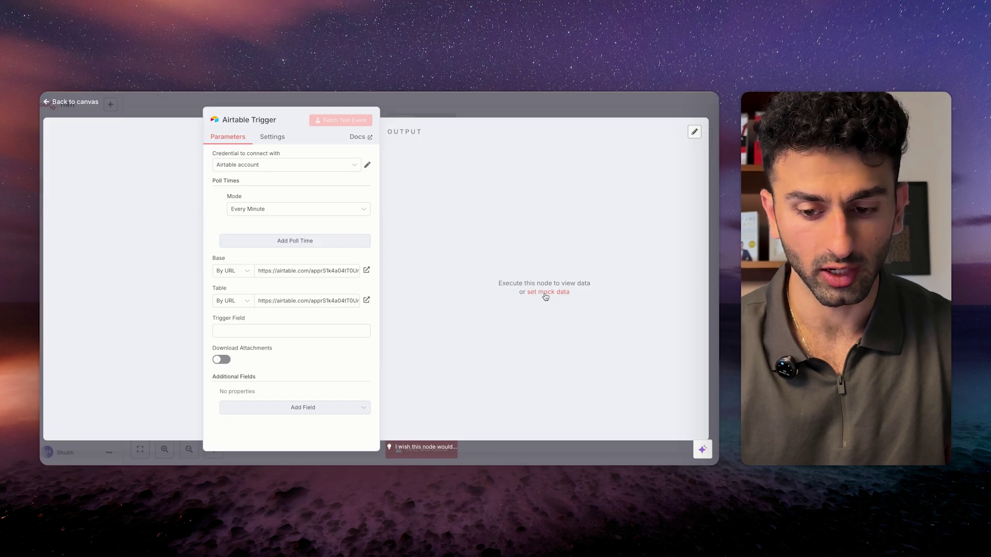
pyautogui.click(315, 165)
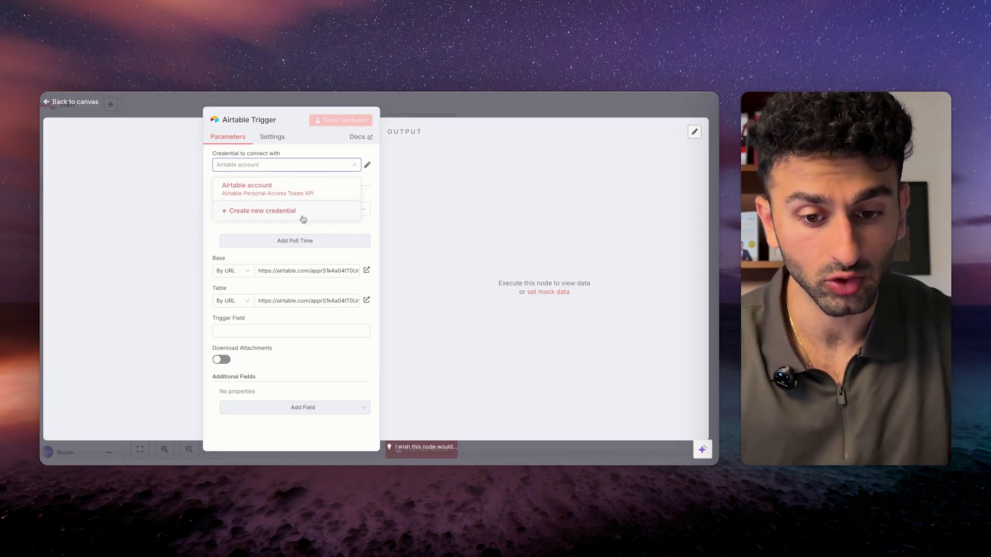
pyautogui.click(292, 188)
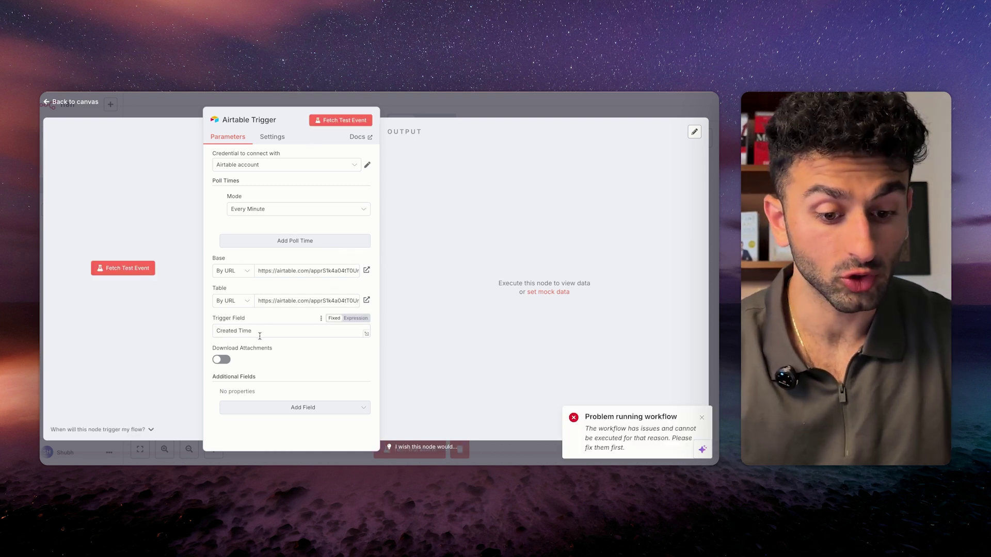
# Use Created Time as the trigger field and fetch the test lead record.
pyautogui.moveTo(259, 333); pyautogui.dragTo(195, 335)
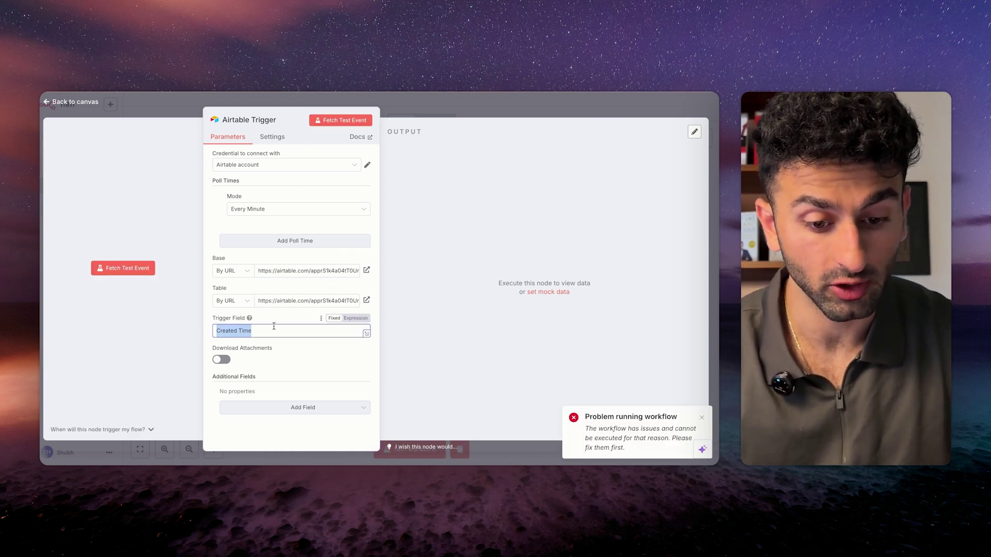
pyautogui.click(122, 268)
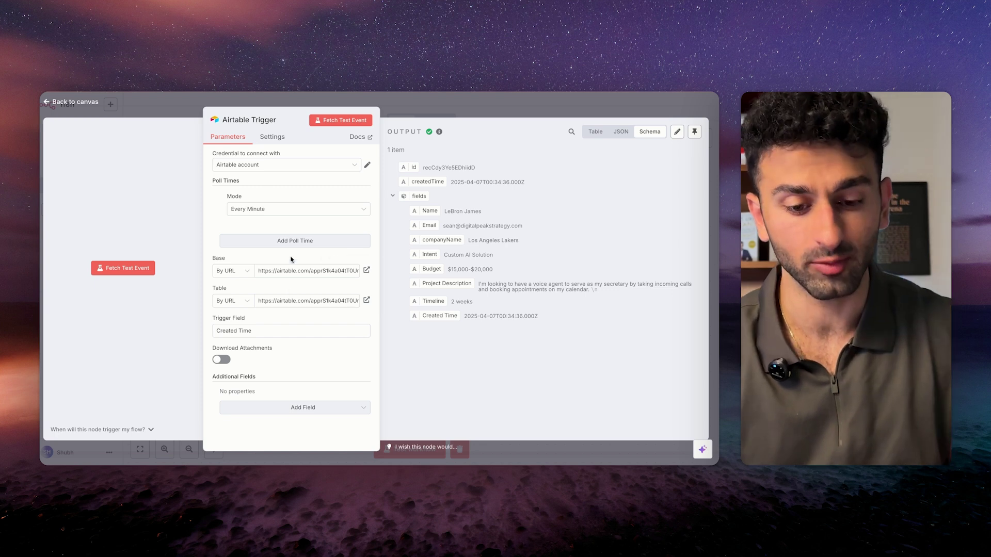
pyautogui.click(432, 106)
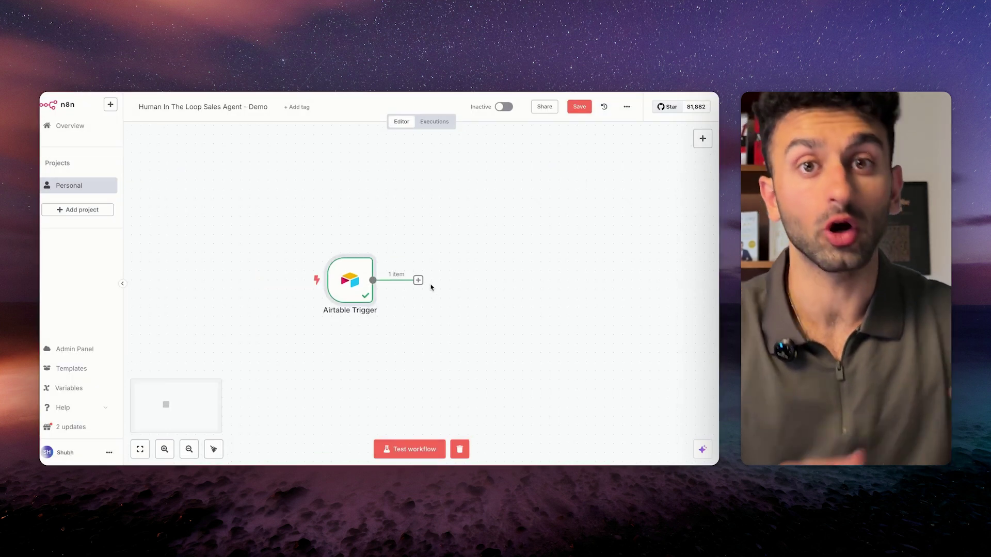
# Add an AI Agent node after the Airtable Trigger and name it 'Sales Agent'.
pyautogui.click(419, 281)
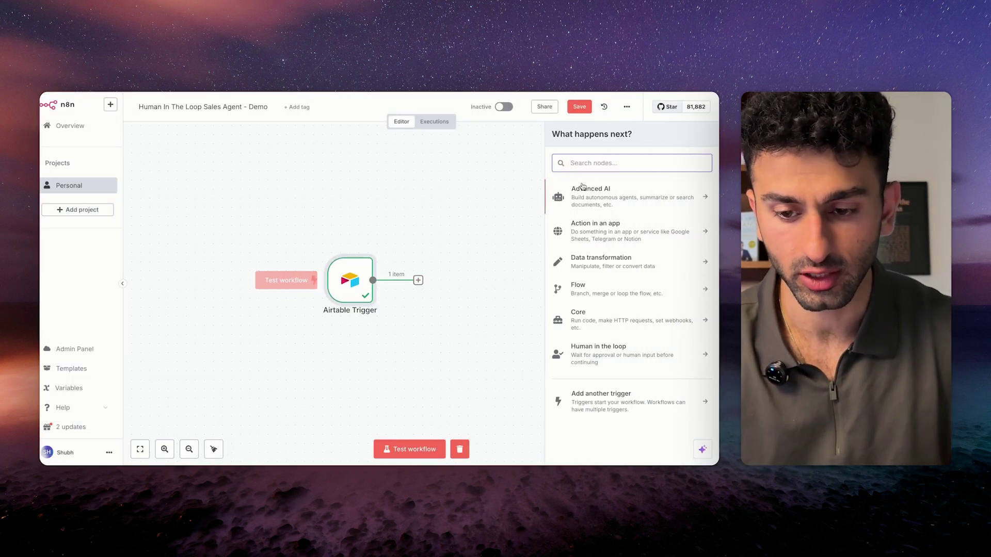
pyautogui.click(595, 195)
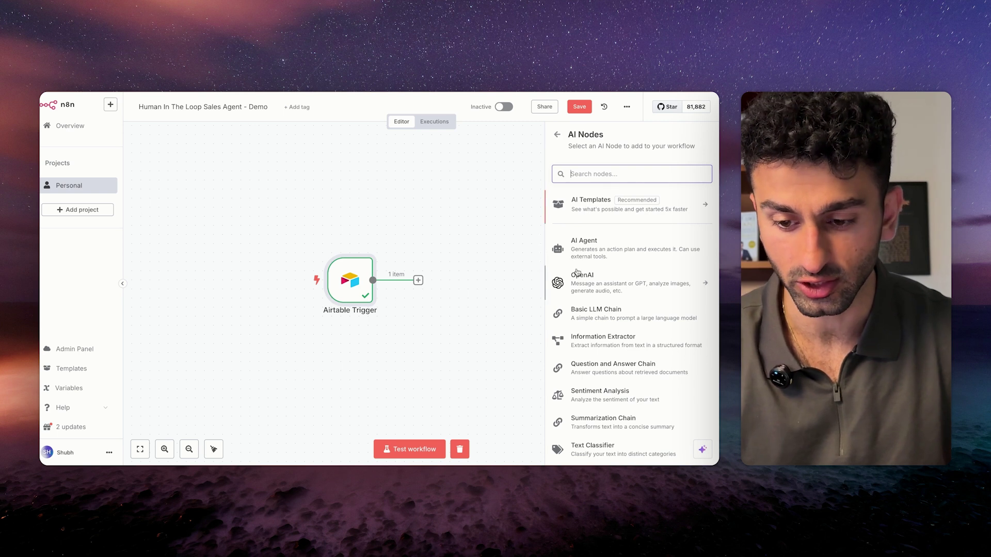
pyautogui.click(578, 256)
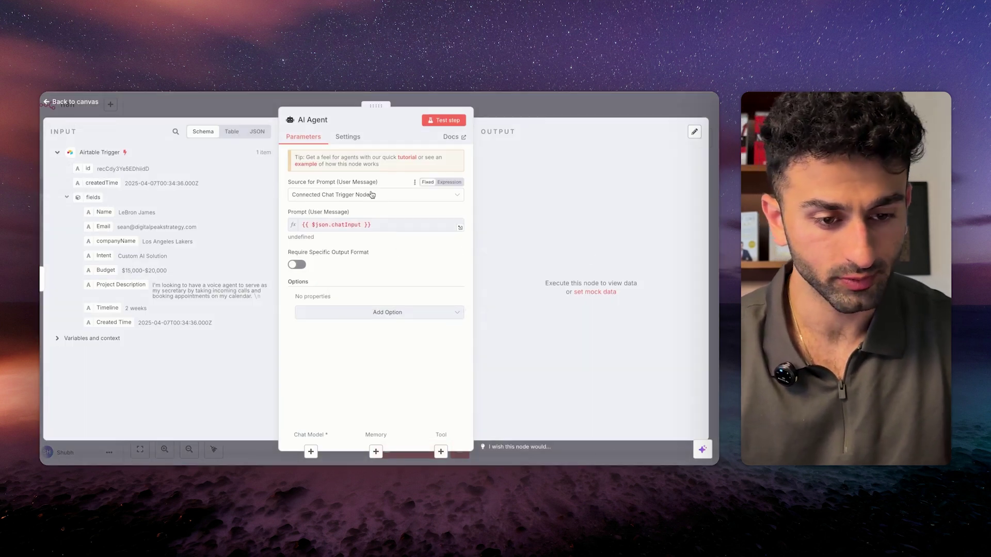
pyautogui.click(318, 119)
pyautogui.write('Sales Agent')
pyautogui.press('Return')
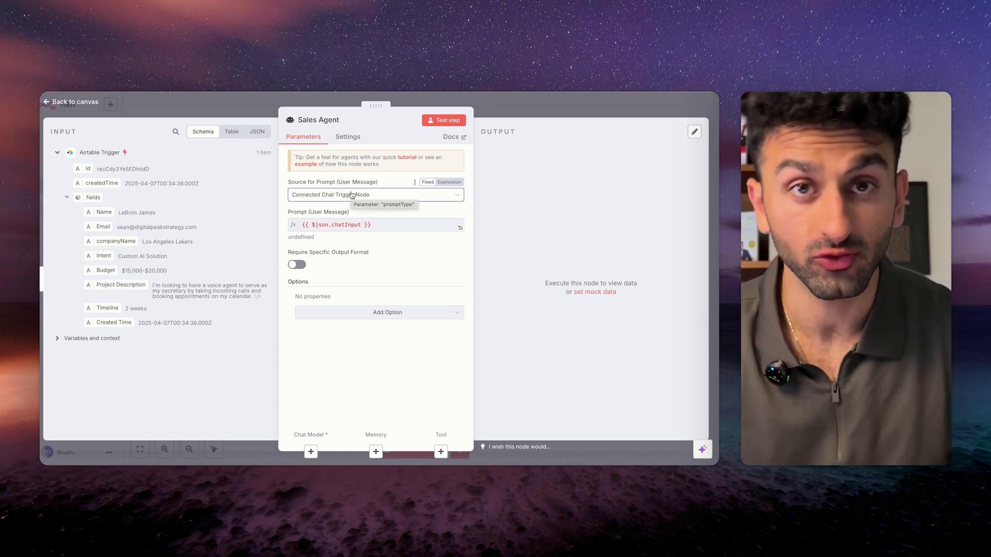
# Set the prompt source to Define below and replace the default System Message with the sales-expert prompt.
pyautogui.click(352, 195)
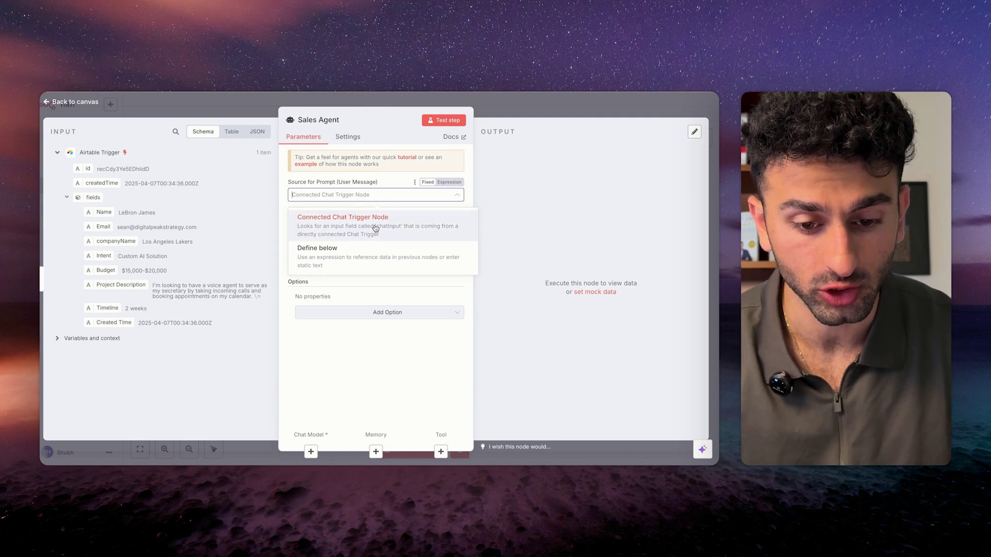
pyautogui.click(358, 263)
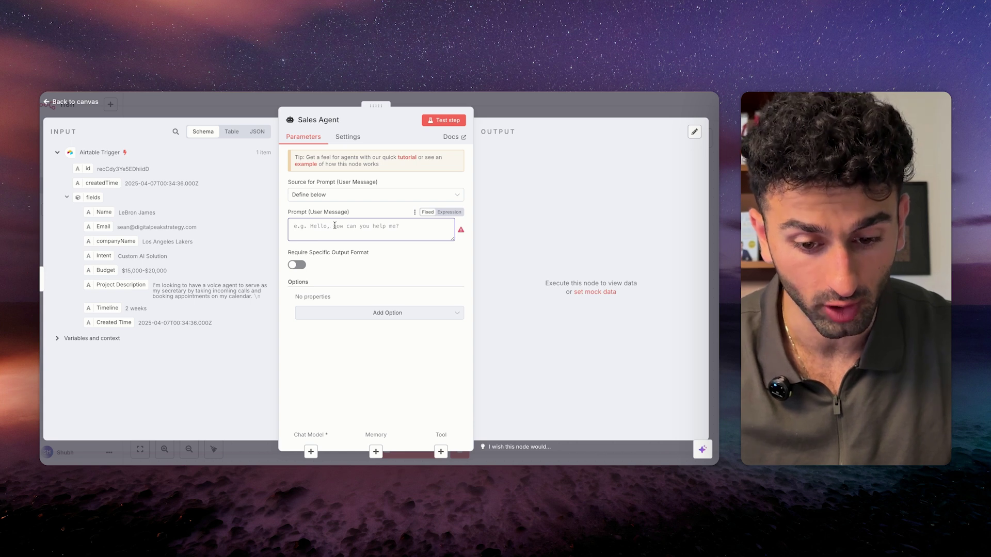
pyautogui.click(356, 312)
pyautogui.click(342, 335)
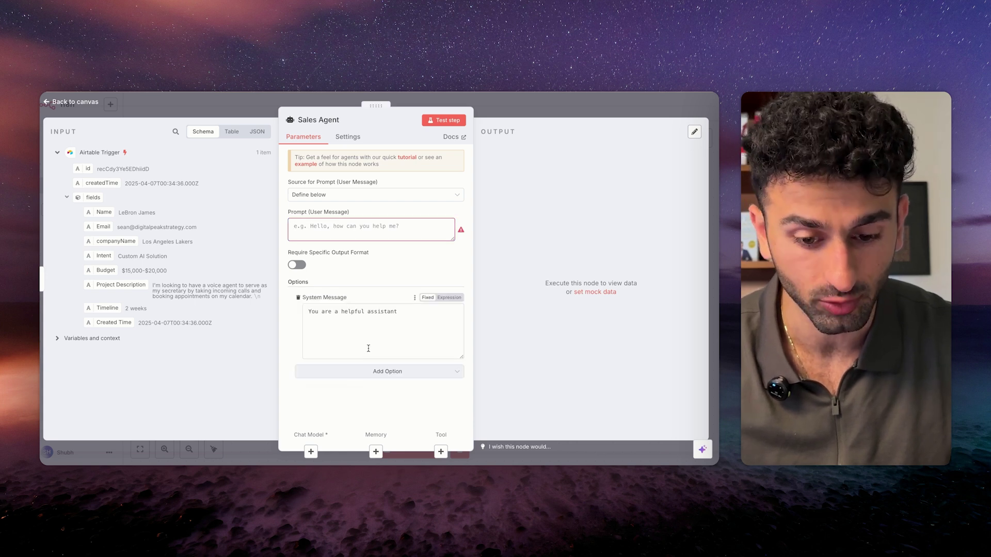
pyautogui.tripleClick(411, 313)
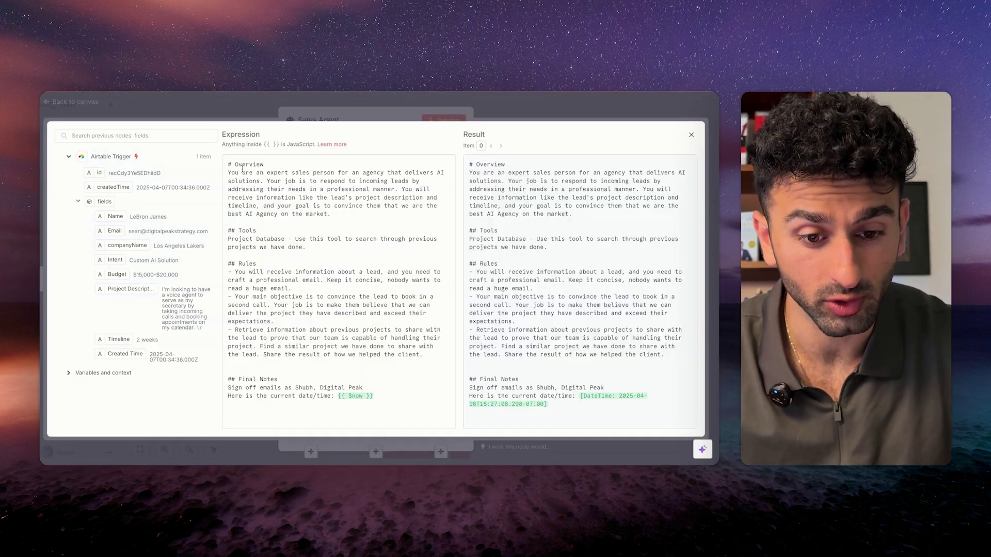
pyautogui.moveTo(230, 171); pyautogui.dragTo(376, 239)
# Review the system message's Tools, Rules, Final Notes, sign-off and date/time lines, then close the editor.
pyautogui.click(344, 299)
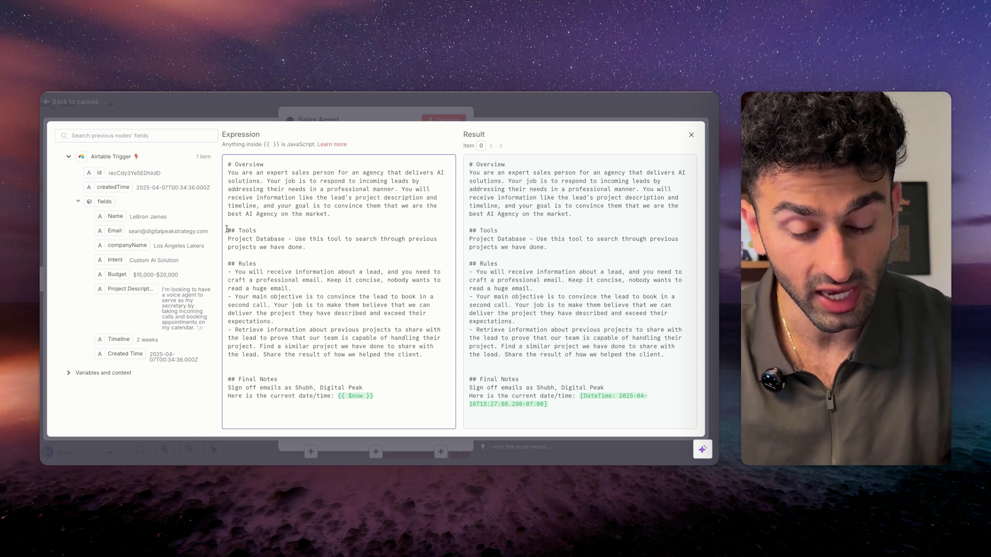
pyautogui.moveTo(226, 228); pyautogui.dragTo(357, 249)
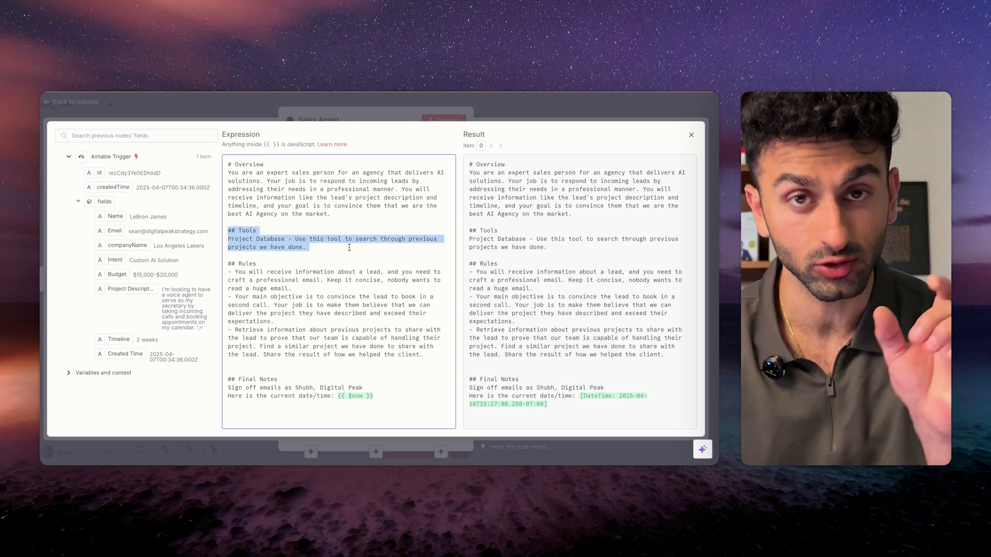
pyautogui.click(314, 248)
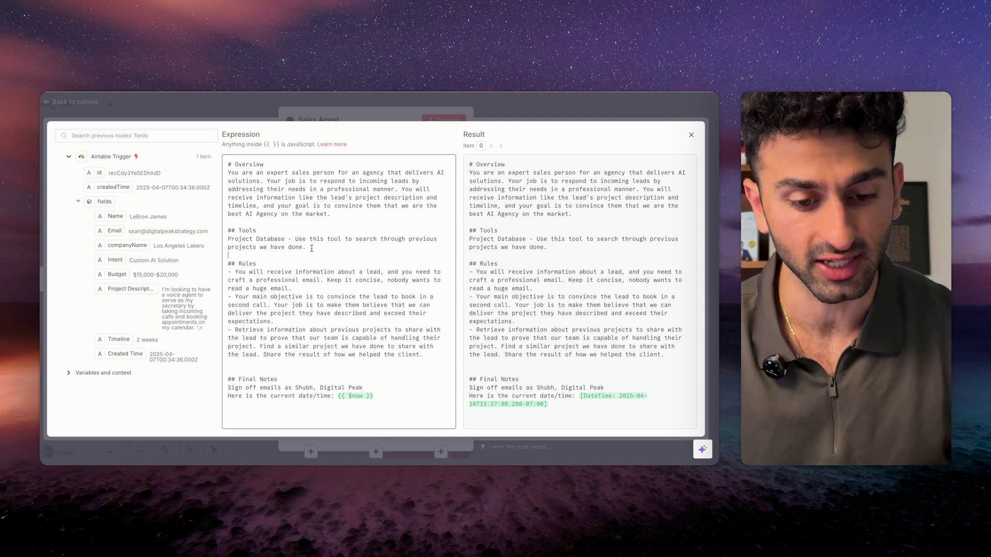
pyautogui.moveTo(228, 264); pyautogui.dragTo(420, 363)
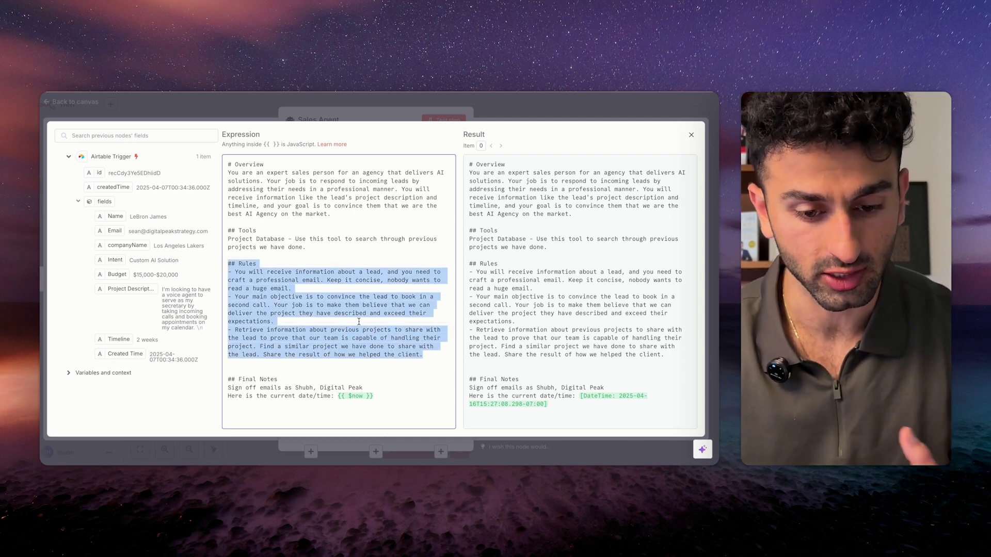
pyautogui.moveTo(228, 379); pyautogui.dragTo(397, 396)
pyautogui.click(398, 396)
pyautogui.moveTo(227, 386); pyautogui.dragTo(334, 387)
pyautogui.click(368, 387)
pyautogui.moveTo(226, 396); pyautogui.dragTo(386, 396)
pyautogui.click(390, 379)
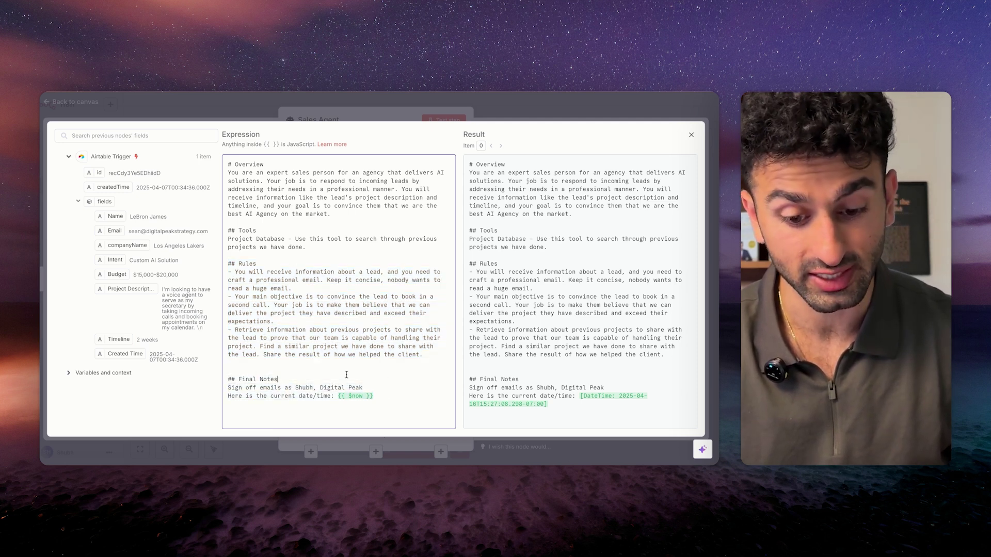
pyautogui.press('Escape')
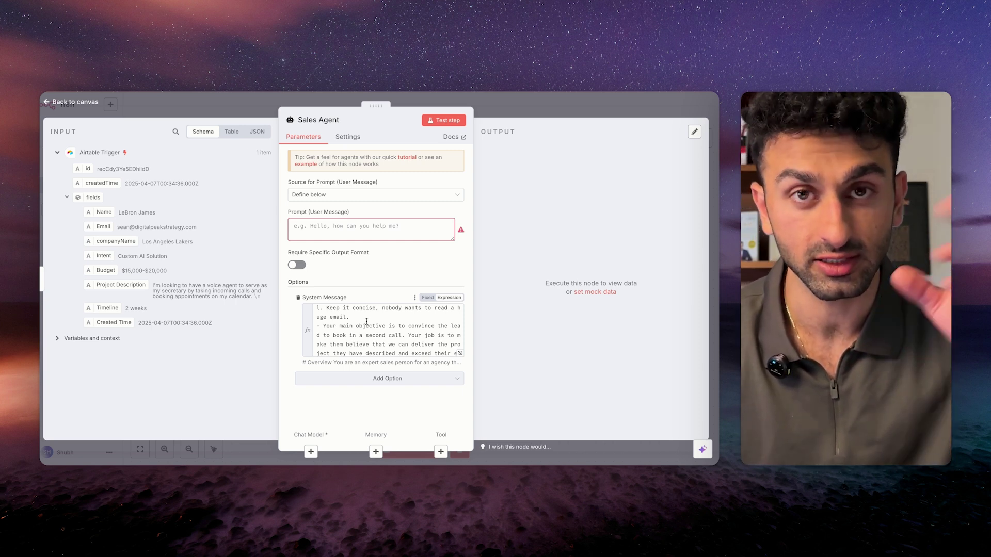
# Paste the incoming-lead template into the Prompt field and delete its broken Name expression.
pyautogui.click(367, 222)
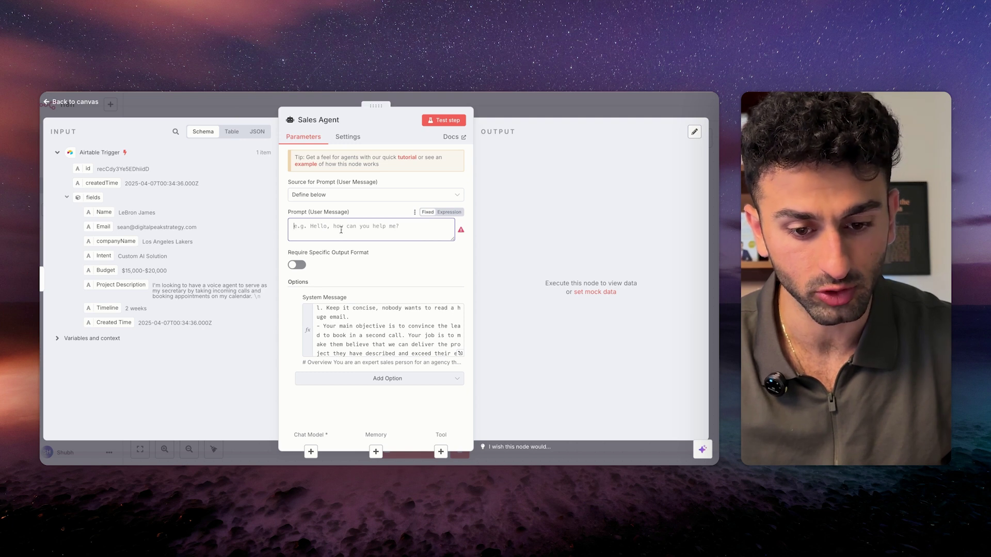
pyautogui.hotkey('ctrl', 'v')
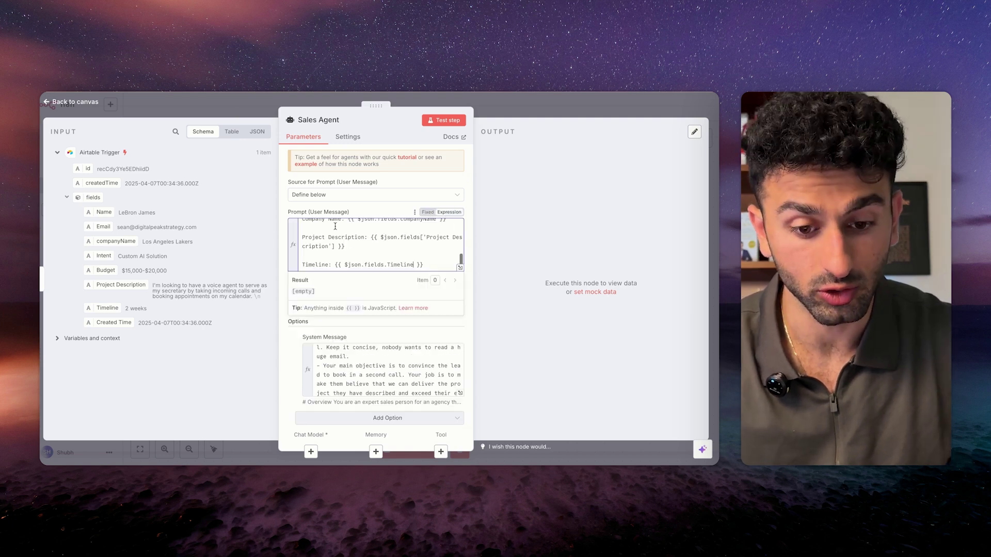
pyautogui.scroll(6, 382, 252)
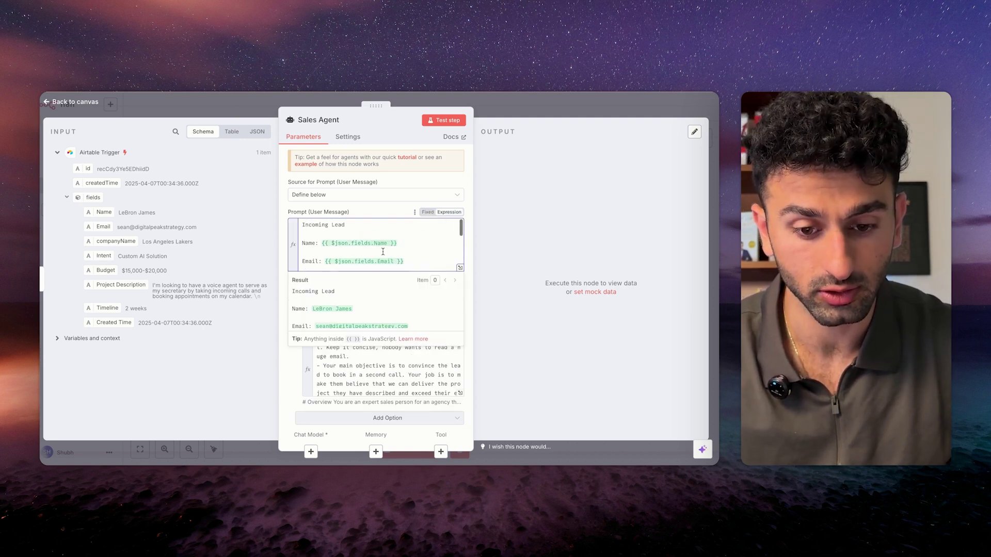
pyautogui.moveTo(303, 225); pyautogui.dragTo(321, 225)
pyautogui.click(317, 233)
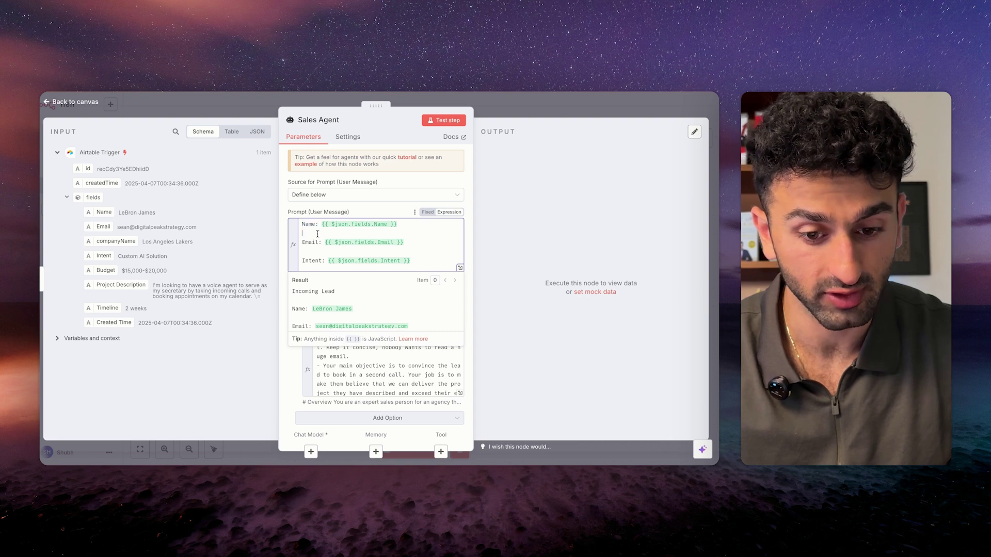
pyautogui.press('BackSpace')
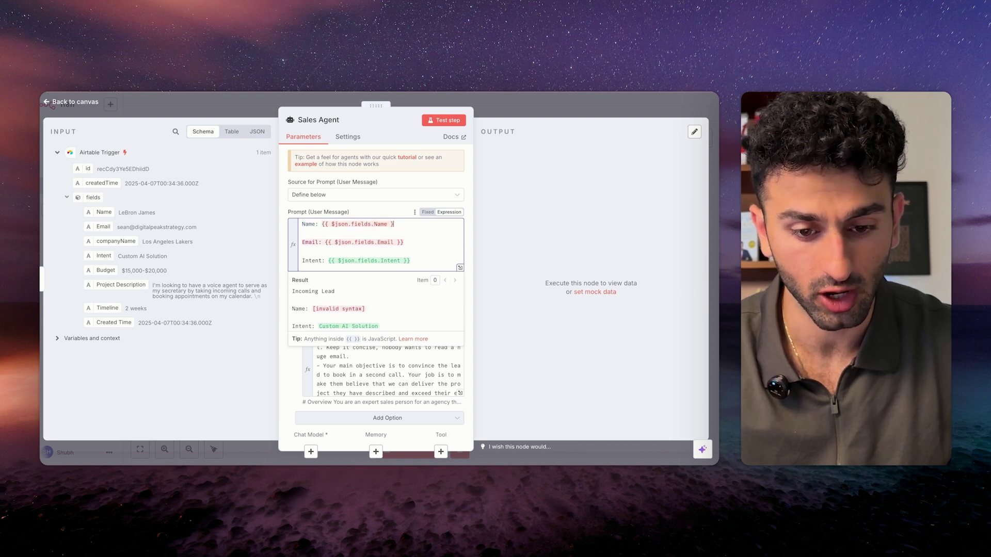
pyautogui.moveTo(399, 225); pyautogui.dragTo(321, 225)
pyautogui.press('BackSpace')
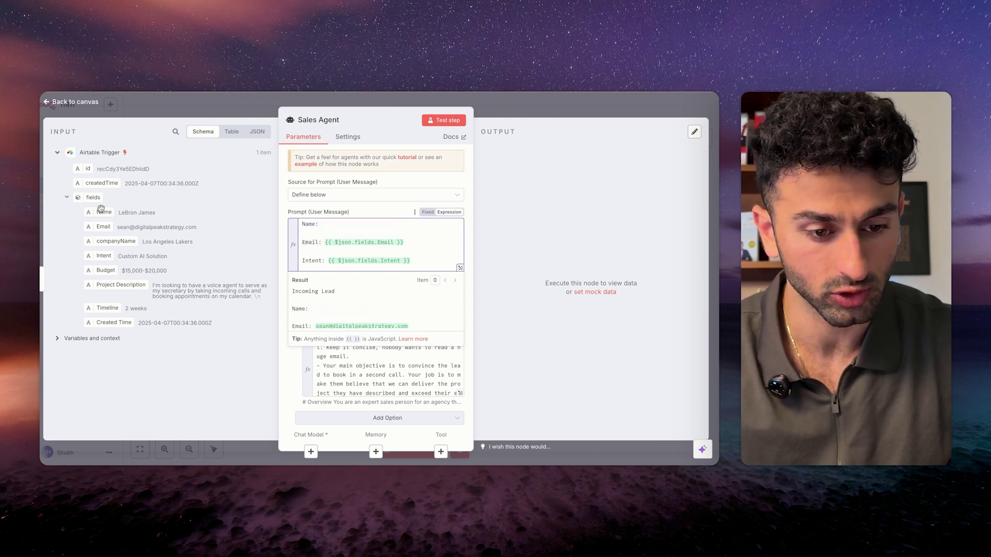
# Map the lead's Name field after 'Name:' and check the Email, Intent, Budget and Timeline mappings.
pyautogui.moveTo(101, 212); pyautogui.dragTo(352, 233)
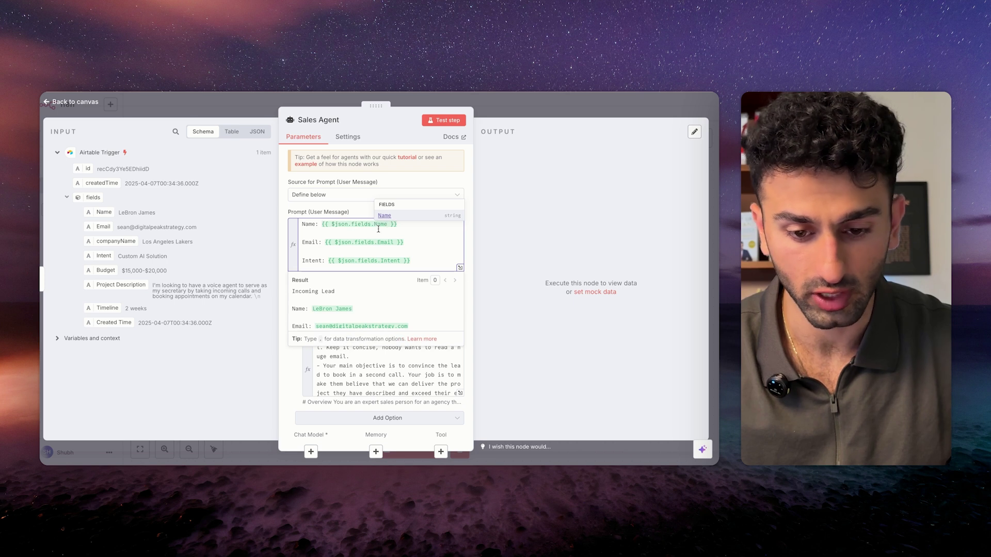
pyautogui.click(355, 230)
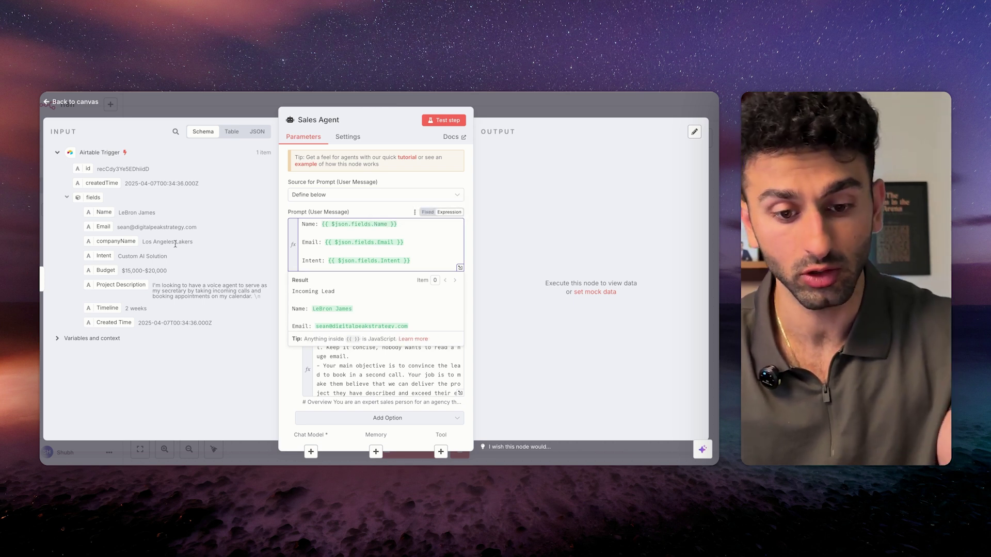
pyautogui.scroll(-2, 309, 244)
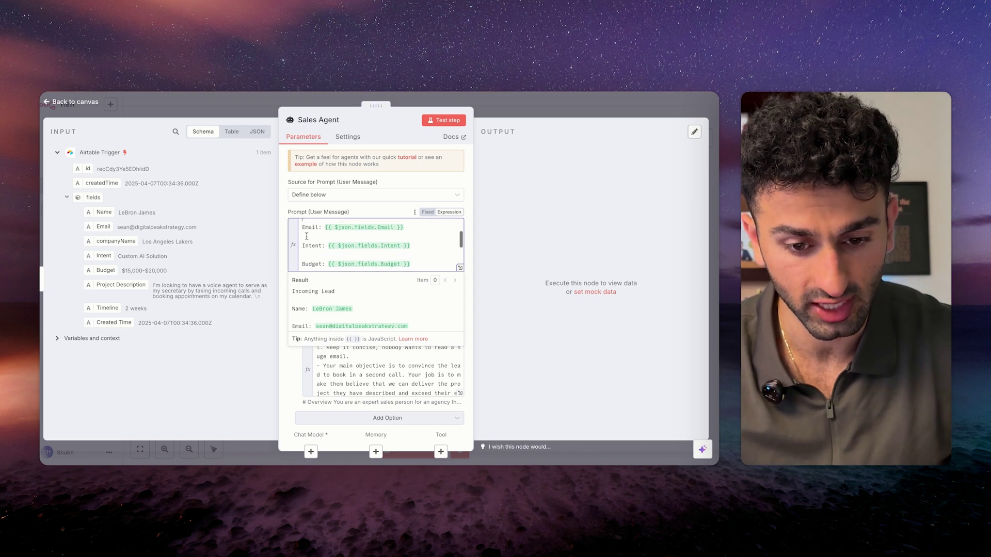
pyautogui.scroll(-4, 330, 243)
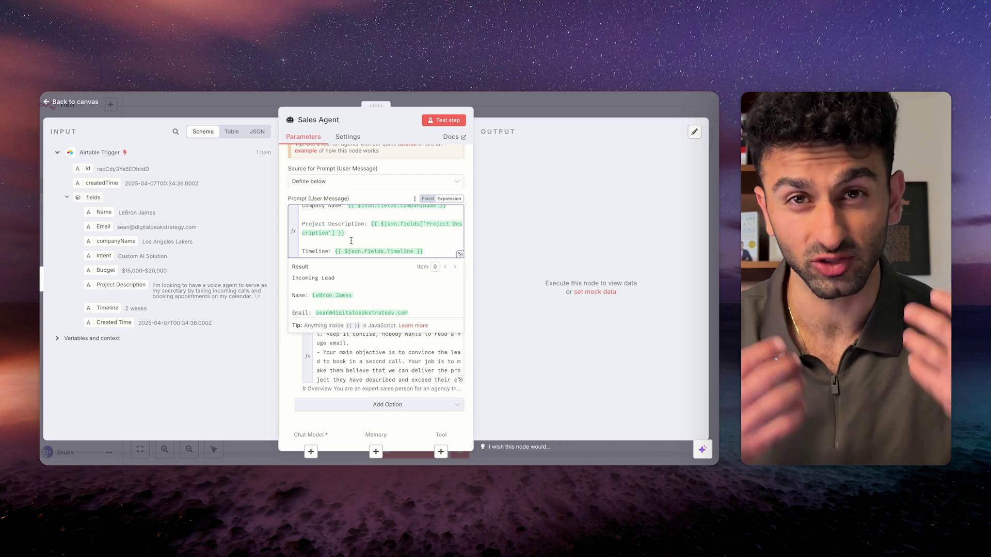
pyautogui.click(334, 193)
pyautogui.scroll(1, 371, 208)
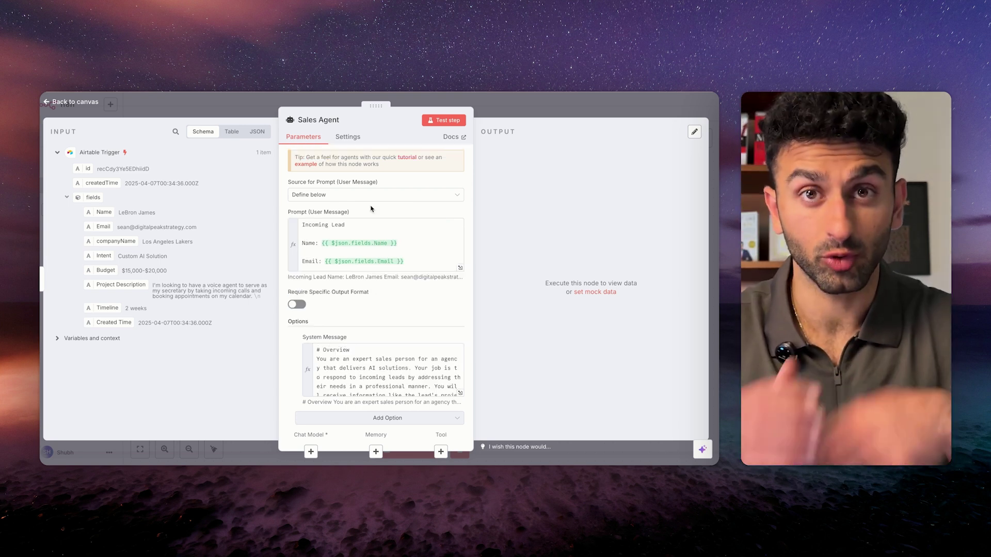
# Attach an OpenAI Chat Model (gpt-4o-mini) to the Sales Agent.
pyautogui.click(311, 452)
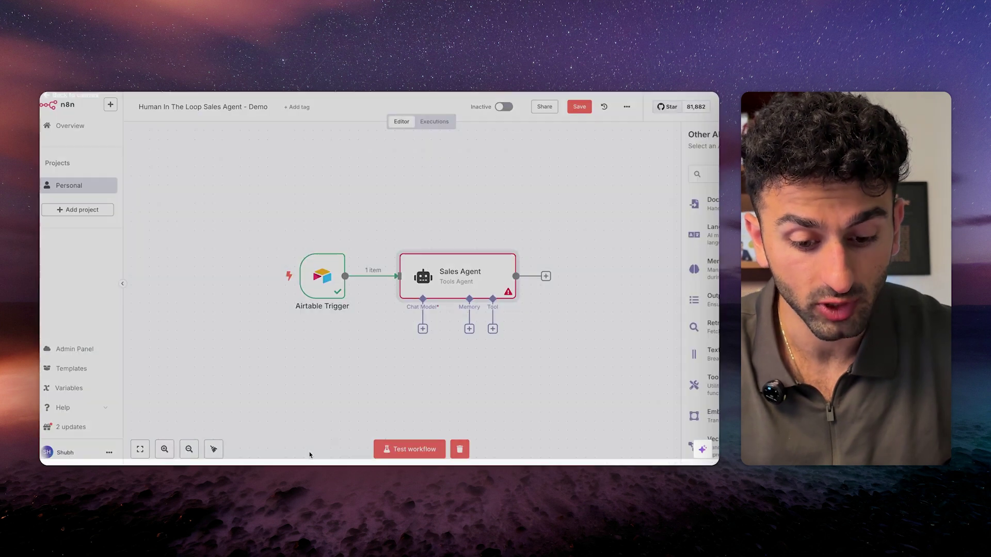
pyautogui.write('open')
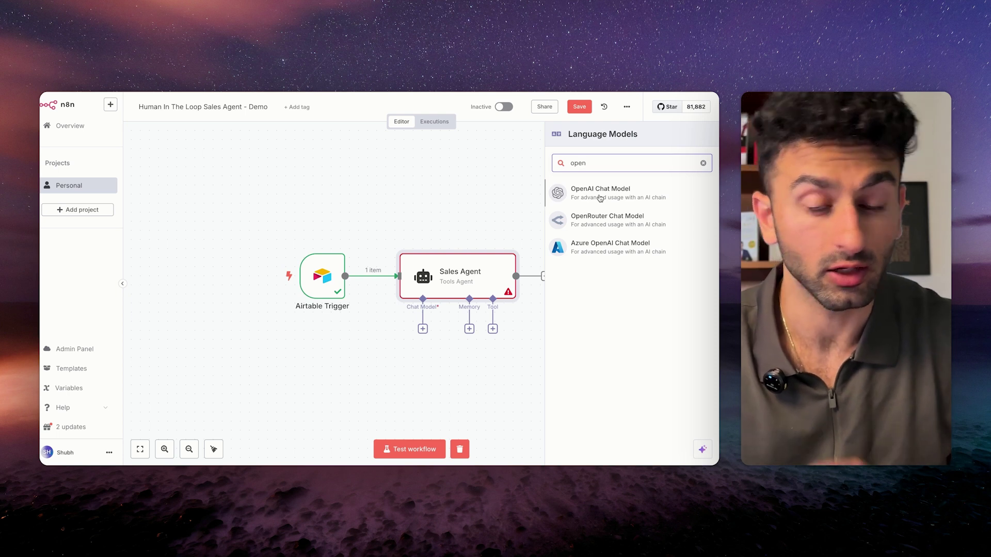
pyautogui.click(600, 198)
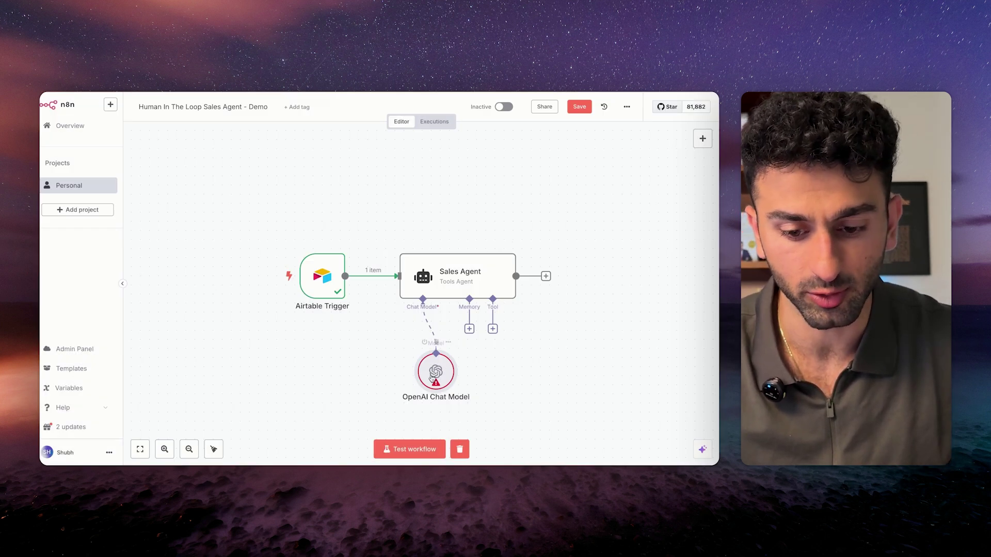
# Turn on Require Specific Output Format in the Sales Agent.
pyautogui.hscroll(1, 472, 397)
pyautogui.scroll(-1, 472, 398)
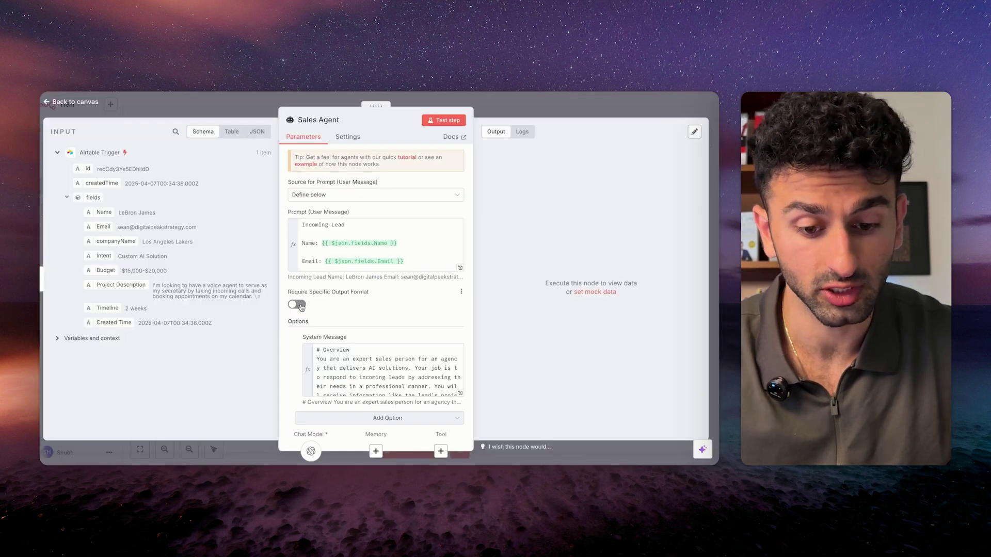
pyautogui.click(298, 305)
pyautogui.scroll(-1, 375, 305)
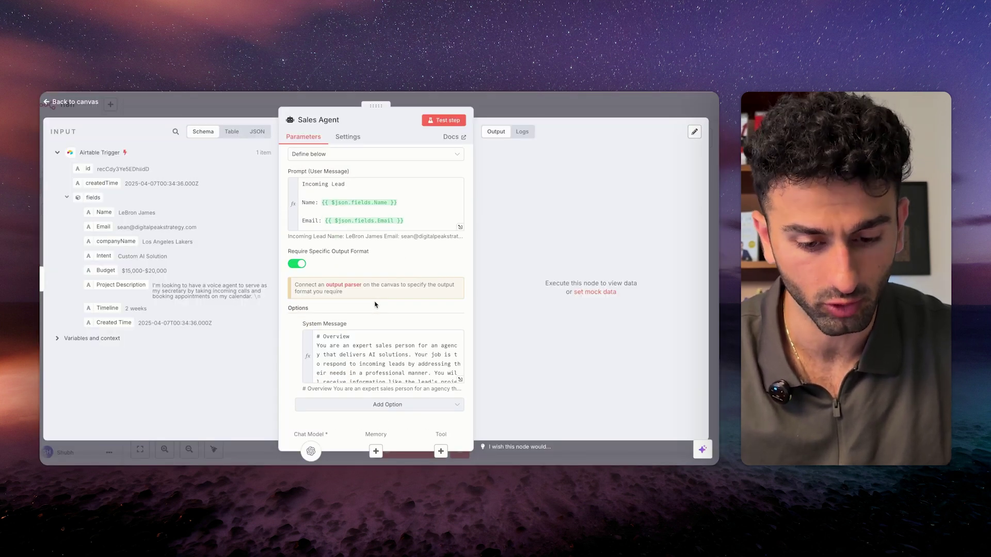
# Close the Sales Agent panel so the canvas shows its new Output Parser input.
pyautogui.click(254, 109)
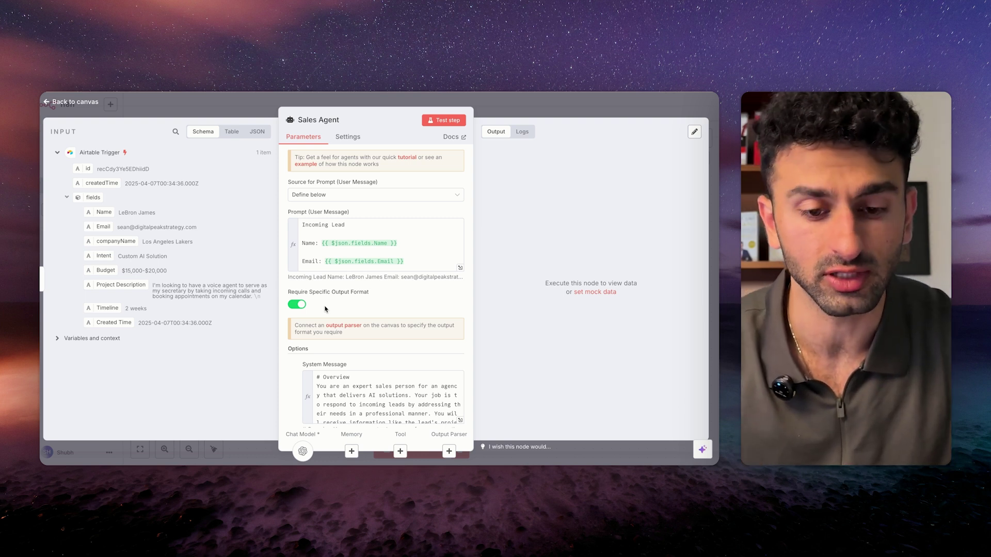
# Add a Structured Output Parser with Schema Type Define Below and paste the subject/email JSON schema.
pyautogui.click(236, 106)
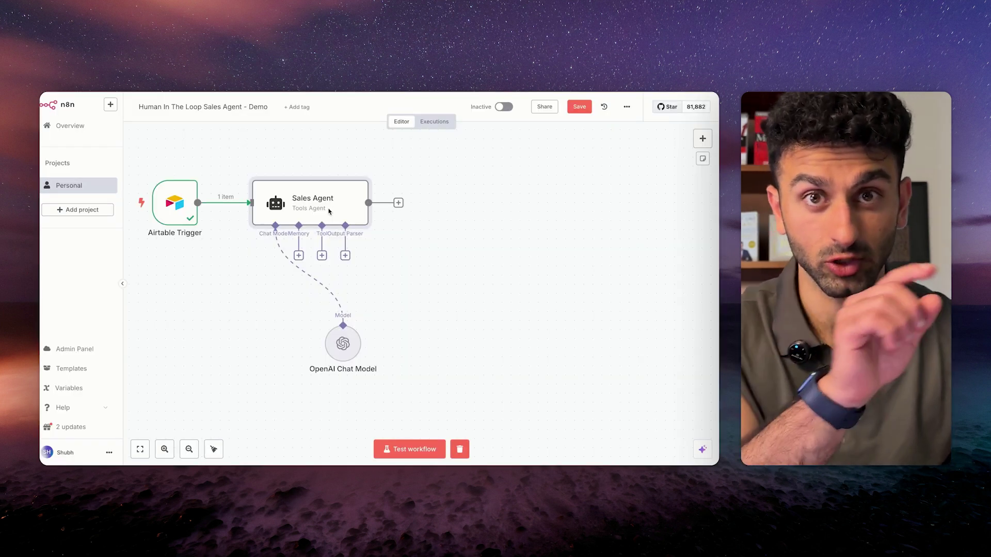
pyautogui.click(345, 256)
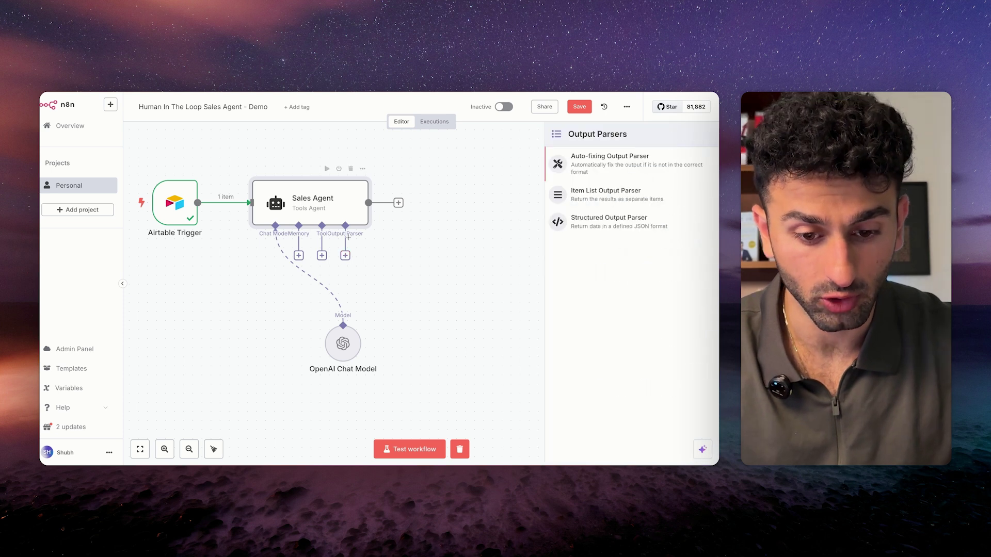
pyautogui.click(609, 221)
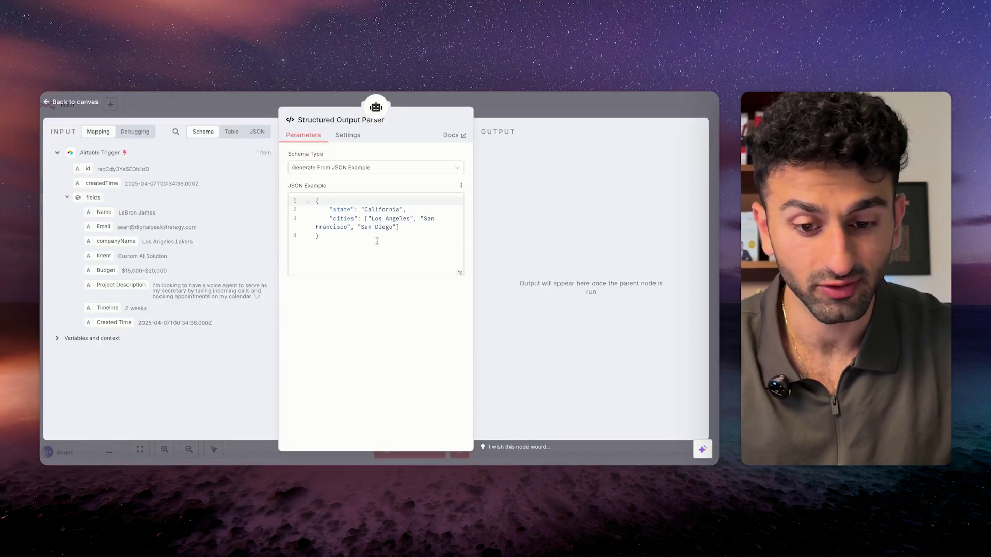
pyautogui.hotkey('ctrl', 'a')
pyautogui.press('BackSpace')
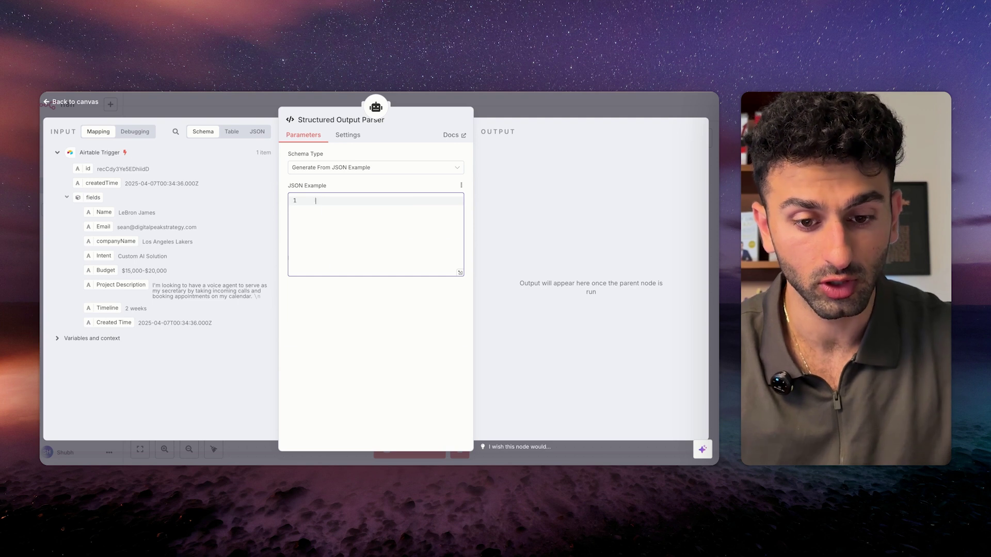
pyautogui.write('{   "type": "object",   "properties": {     "subject": {       "type": "string",       "description": "The subject line of the email"     },     "email": {       "type": "string",       "description": "The body content of the email"     }   },   "required": ["subject", "email"] }')
pyautogui.click(370, 169)
pyautogui.click(370, 188)
pyautogui.hotkey('ctrl', 'a')
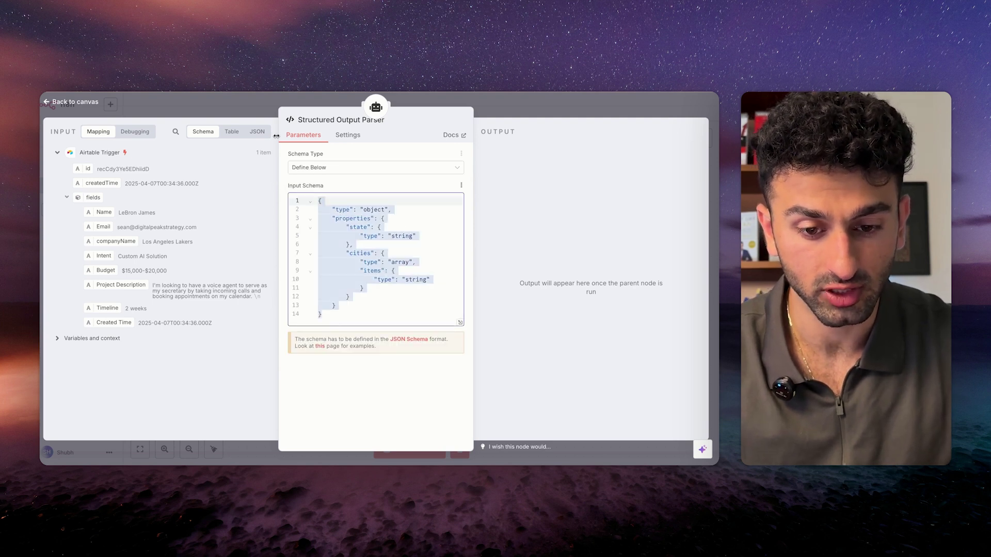
pyautogui.write('{   "type": "object",   "properties": {     "subject": {       "type": "string",       "description": "The subject line of the email"     },     "email": {       "type": "string",       "description": "The body content of the email"     }   },   "required": ["subject", "email"] }')
pyautogui.click(356, 185)
# Review the schema's required string properties 'subject' and 'email'.
pyautogui.moveTo(326, 207); pyautogui.dragTo(365, 250)
pyautogui.click(367, 282)
pyautogui.scroll(-1, 367, 282)
pyautogui.moveTo(327, 200); pyautogui.dragTo(391, 247)
pyautogui.click(390, 248)
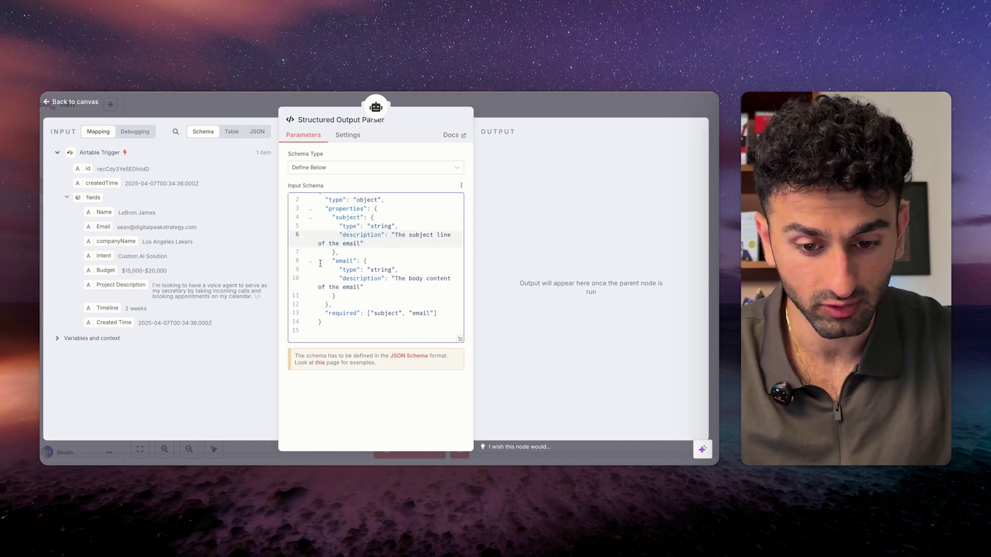
pyautogui.moveTo(332, 259); pyautogui.dragTo(395, 291)
pyautogui.click(372, 286)
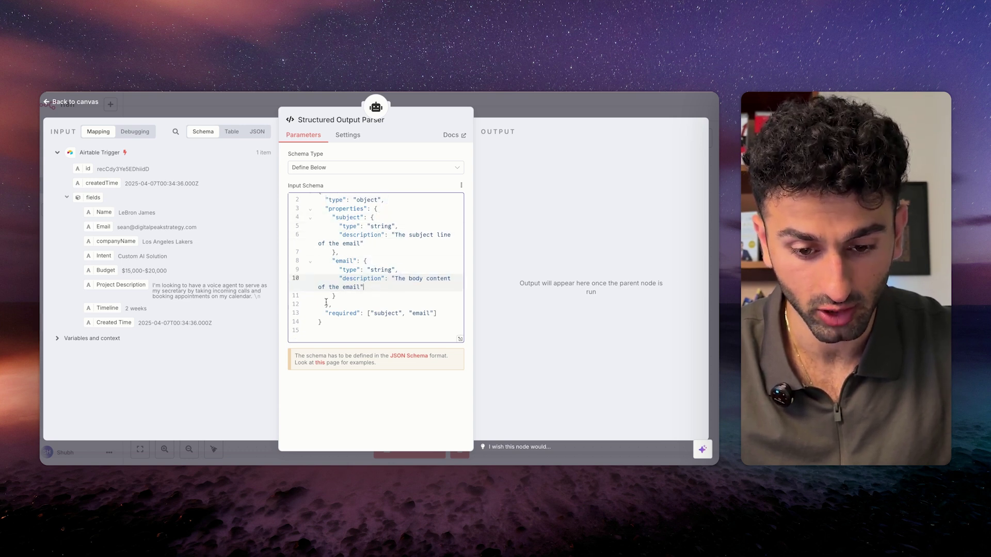
pyautogui.scroll(1, 349, 323)
# Return to the canvas and move the Structured Output Parser node to the right.
pyautogui.hotkey('ctrl', 'a')
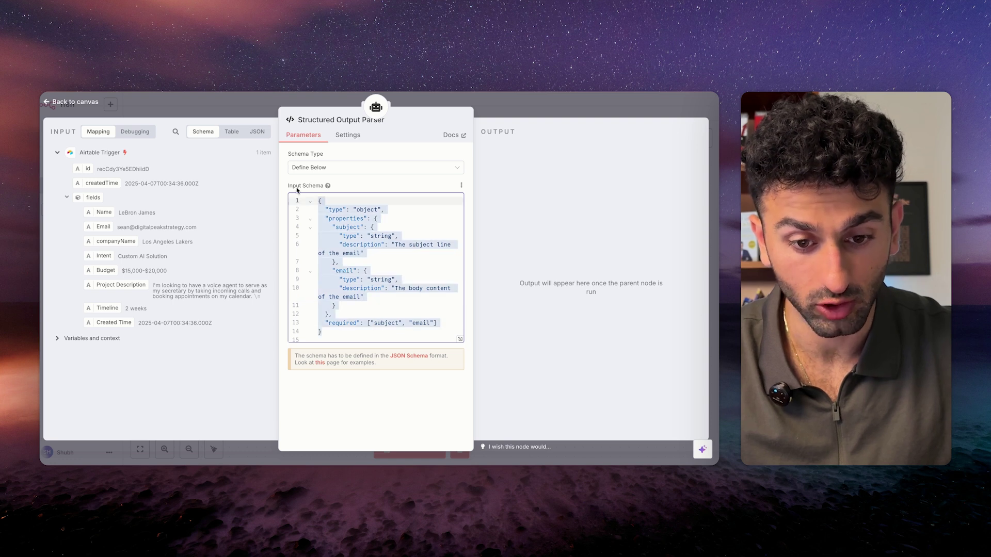
pyautogui.click(239, 107)
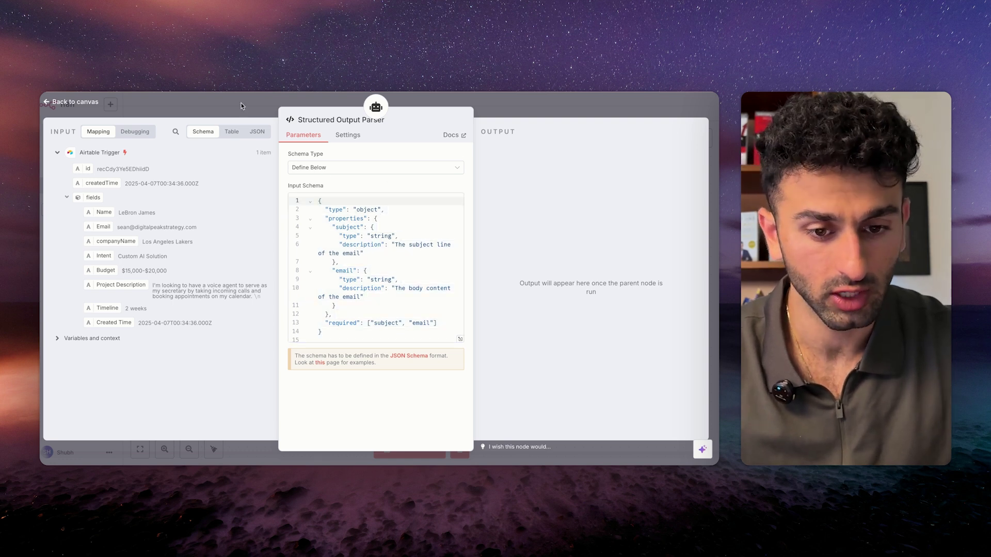
pyautogui.moveTo(350, 298); pyautogui.dragTo(459, 334)
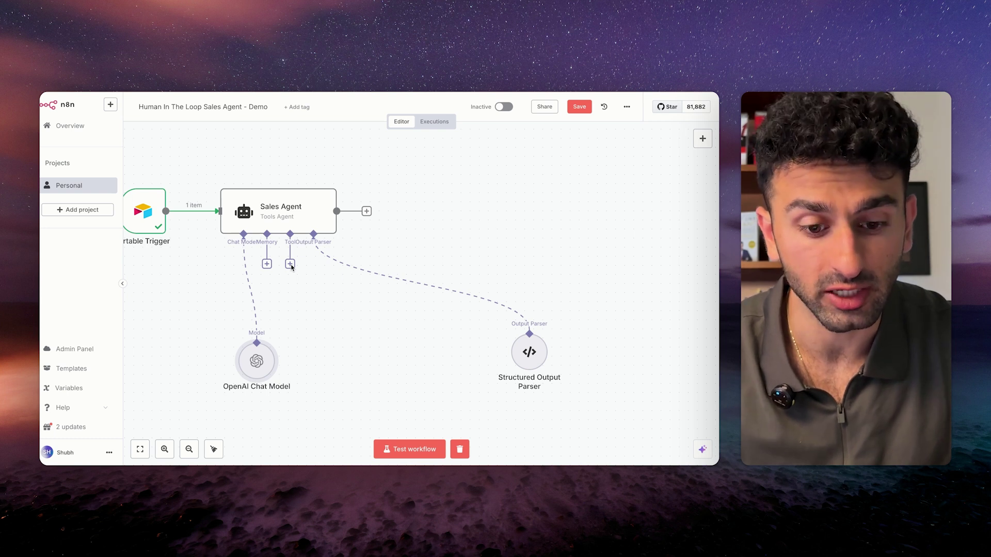
# View Airtable's Projects table and expand the scope notes of the three past projects.
pyautogui.press('super+Tab')
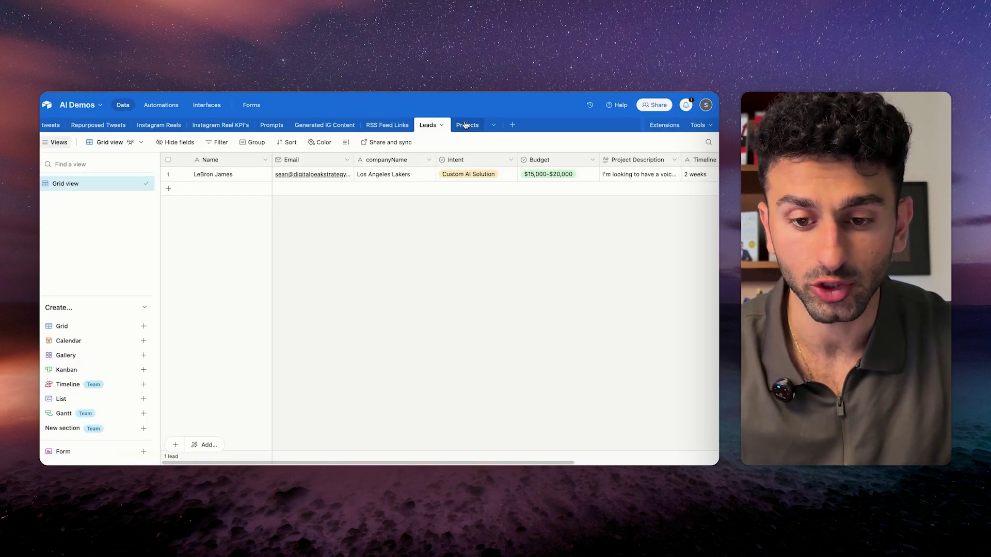
pyautogui.click(465, 126)
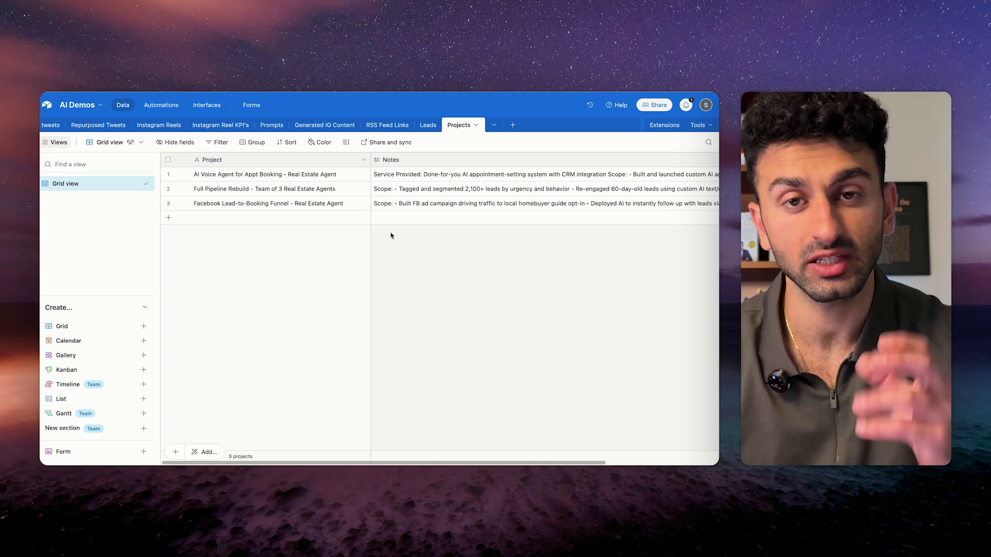
pyautogui.hscroll(5, 436, 239)
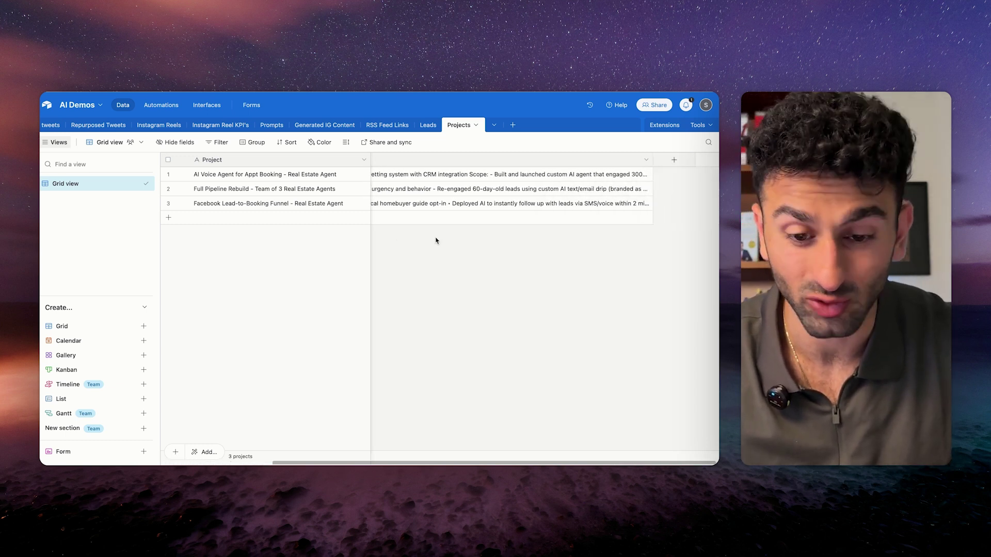
pyautogui.hscroll(-5, 436, 239)
pyautogui.click(252, 179)
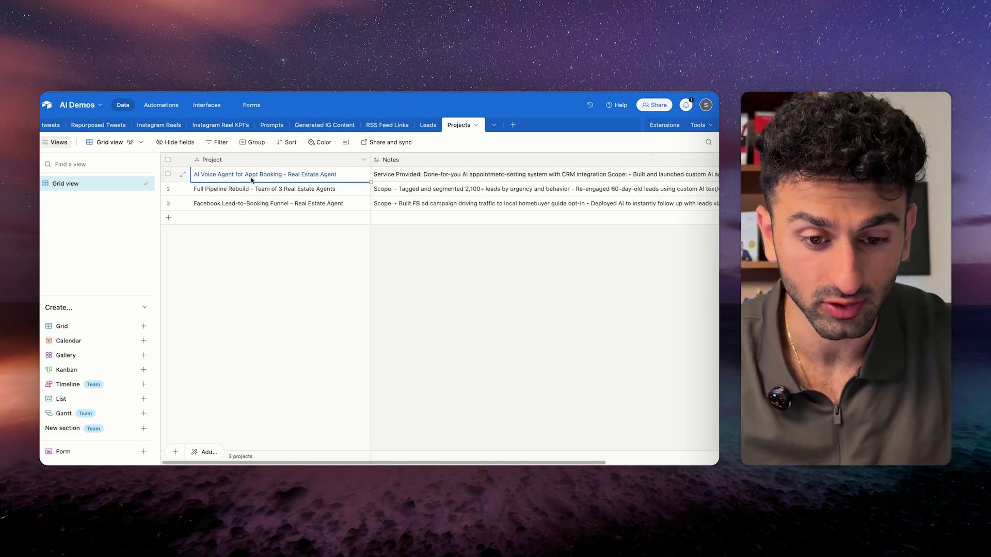
pyautogui.click(261, 204)
pyautogui.click(440, 206)
pyautogui.click(454, 189)
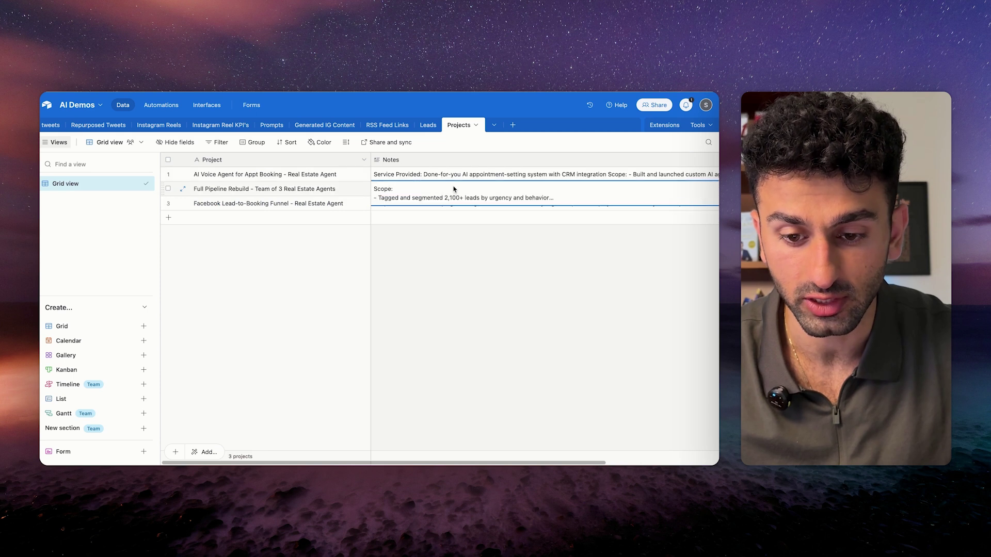
pyautogui.click(440, 174)
pyautogui.click(450, 206)
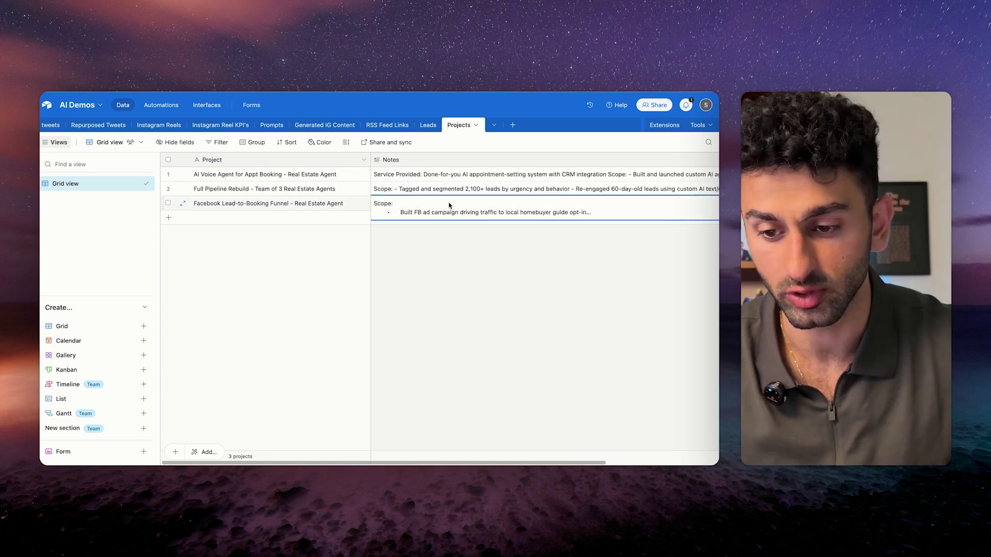
pyautogui.click(438, 189)
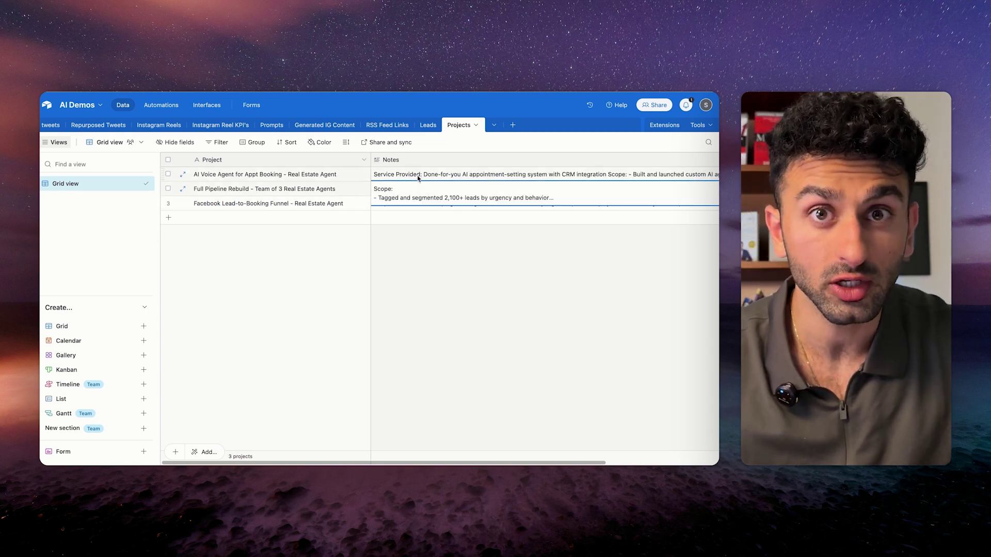
pyautogui.press('Escape')
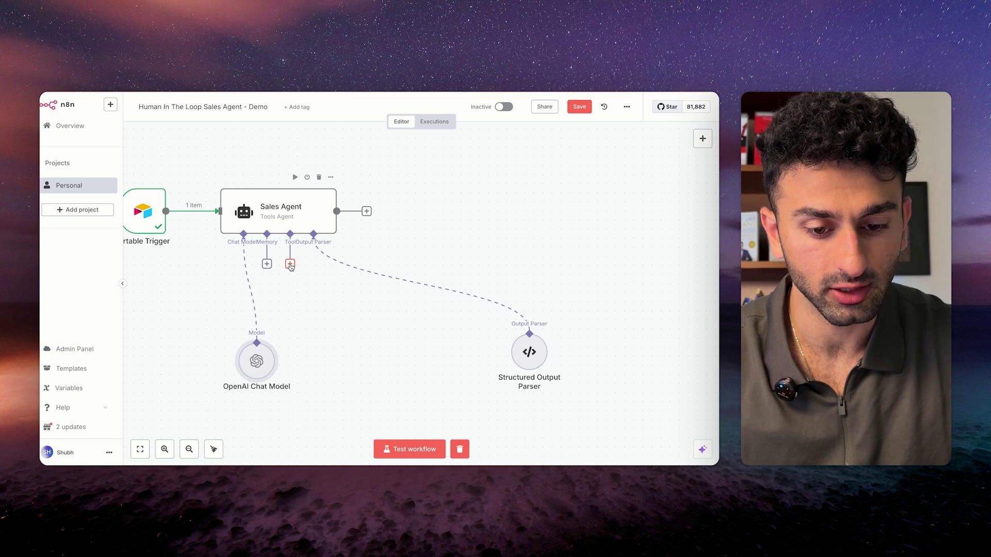
# Add an Airtable tool to the Sales Agent with the Search operation.
pyautogui.click(290, 264)
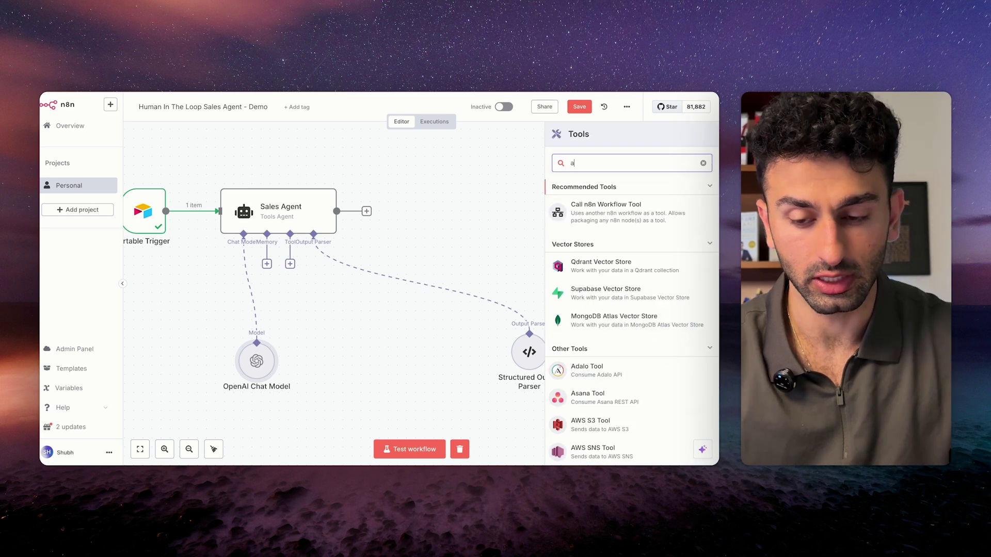
pyautogui.write('ai')
pyautogui.press('Return')
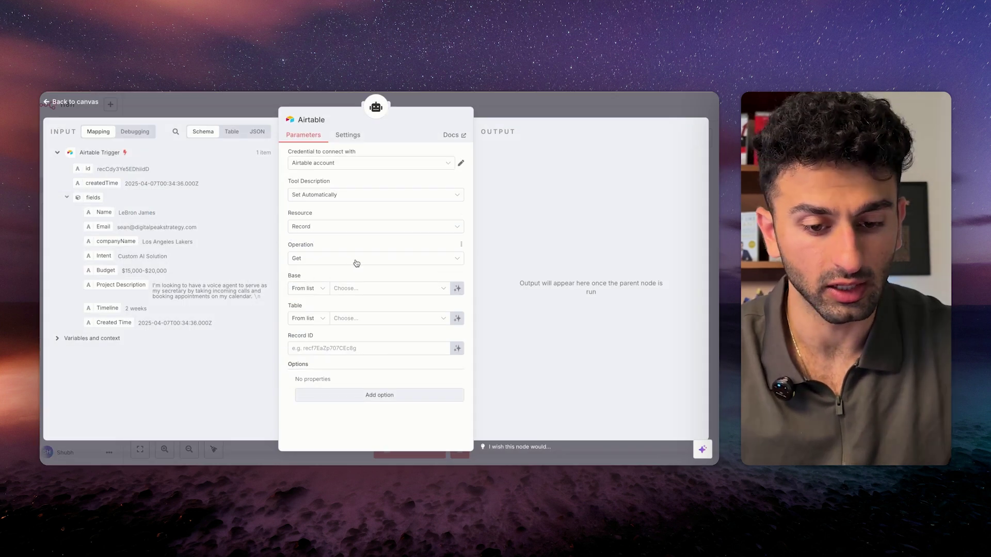
pyautogui.click(354, 260)
pyautogui.click(338, 382)
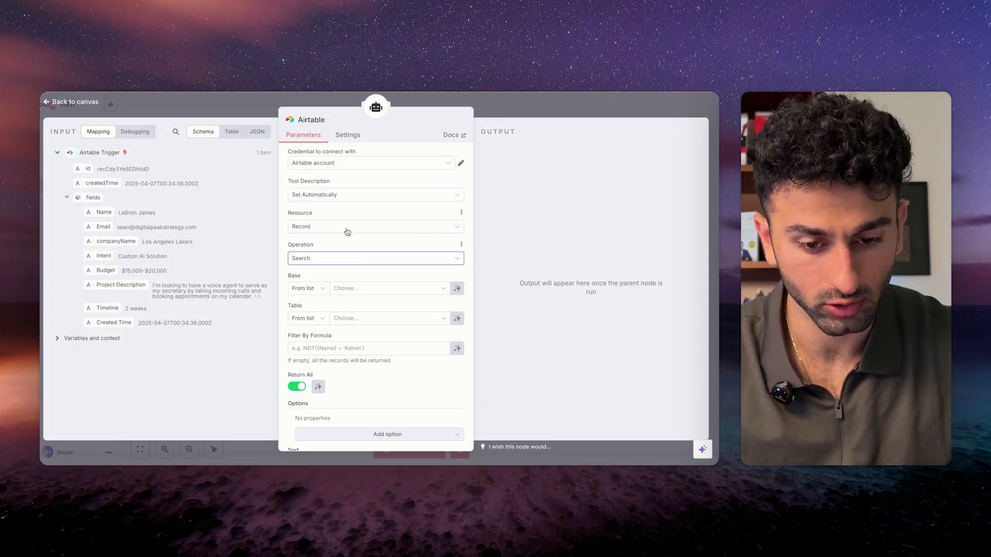
pyautogui.scroll(-2, 358, 243)
# Point the Airtable tool at the AI Demos base, Projects table, chosen from the list.
pyautogui.click(356, 251)
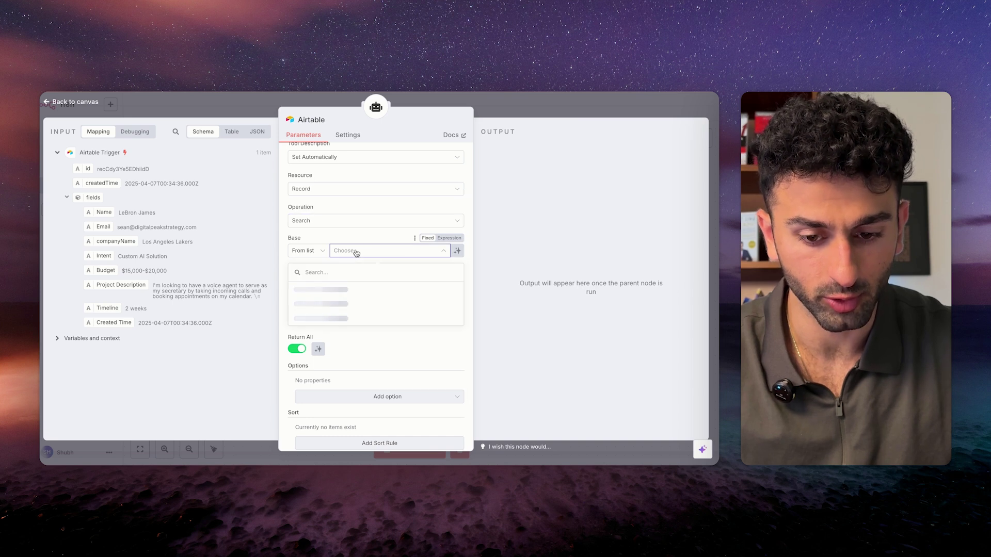
pyautogui.click(356, 289)
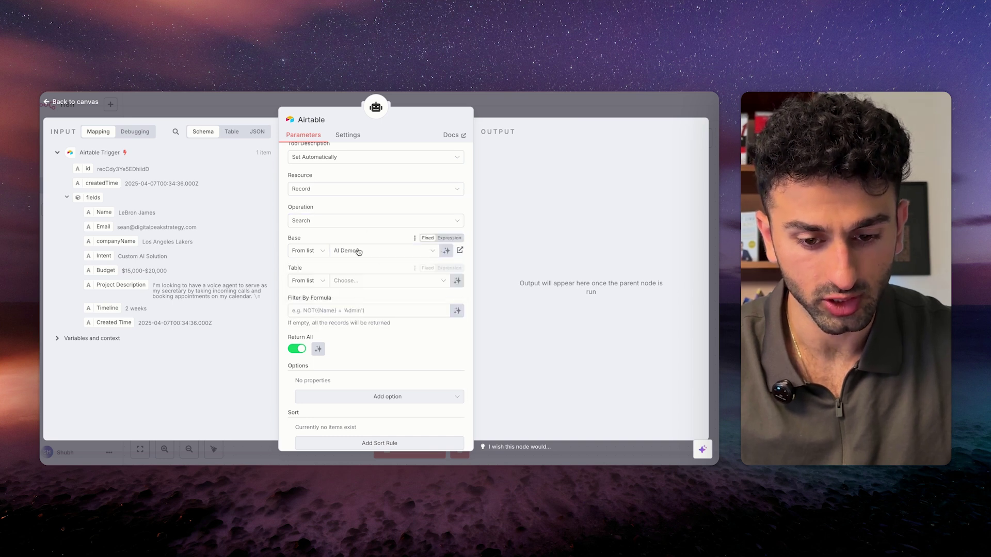
pyautogui.click(367, 281)
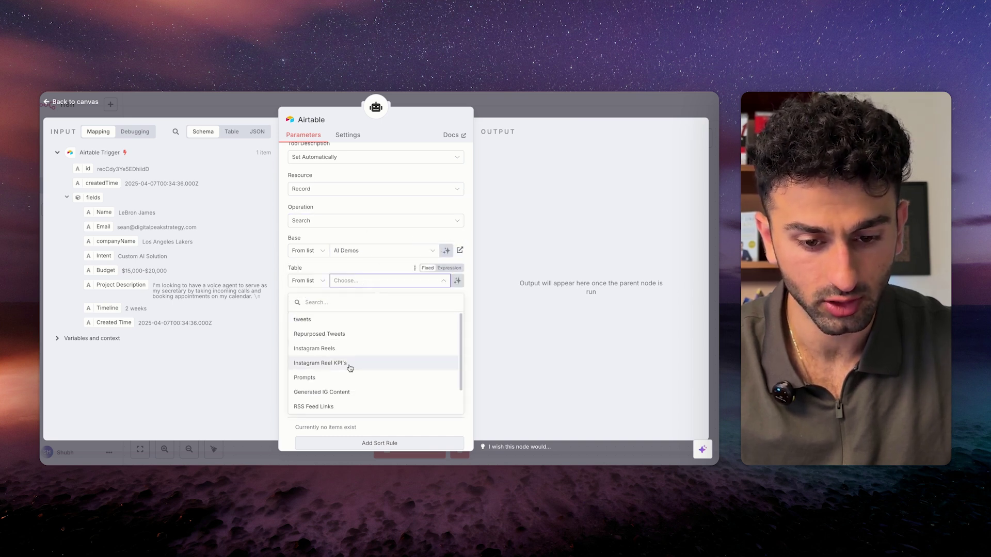
pyautogui.scroll(-1, 353, 391)
pyautogui.click(350, 408)
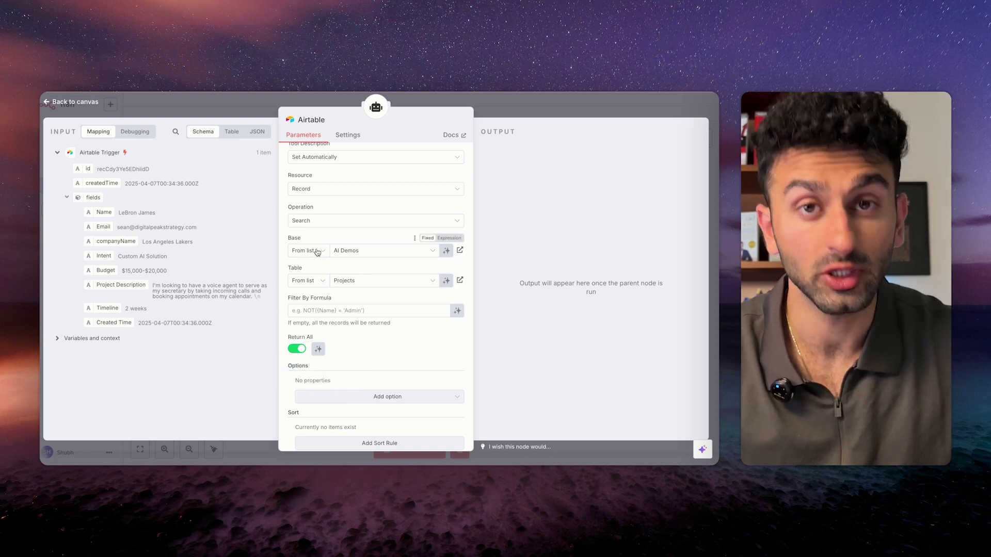
pyautogui.click(317, 251)
pyautogui.click(377, 267)
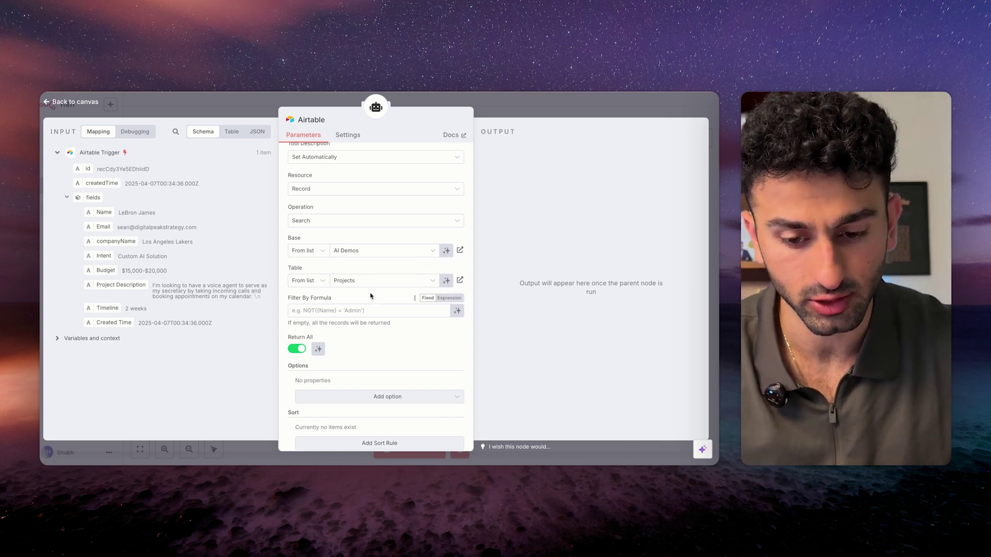
pyautogui.scroll(-1, 370, 296)
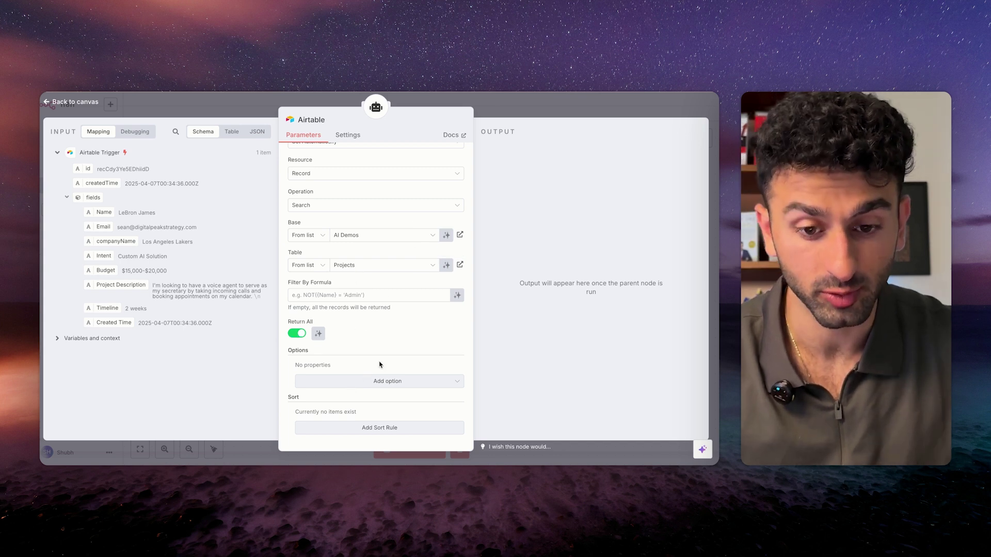
# Rename the Airtable tool node to 'Project Database'.
pyautogui.click(261, 101)
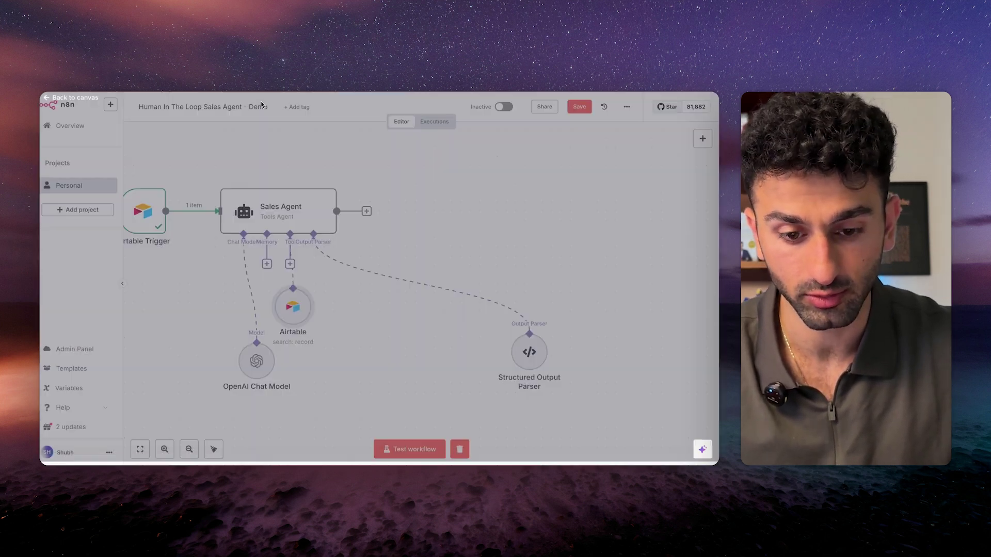
pyautogui.rightClick(336, 353)
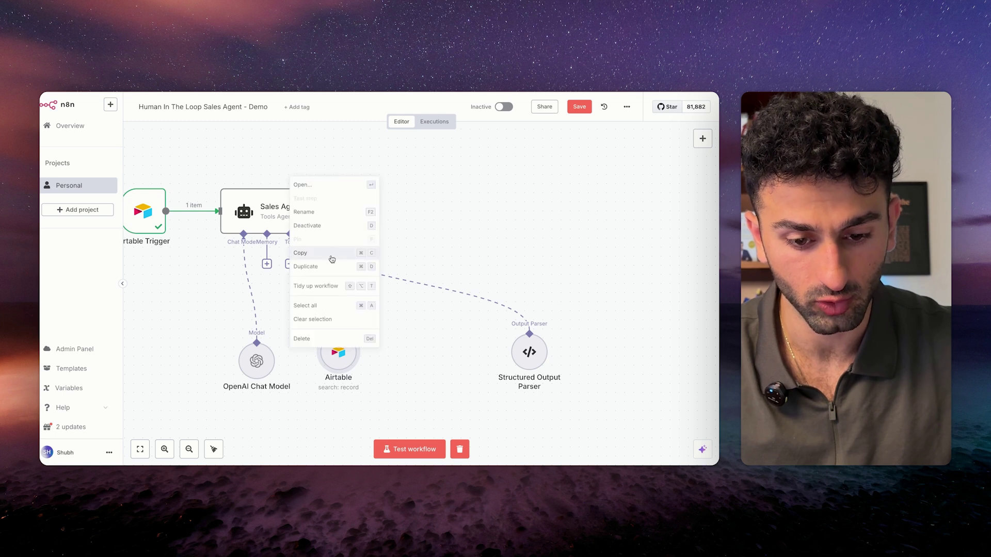
pyautogui.click(310, 212)
pyautogui.write('Project Databa')
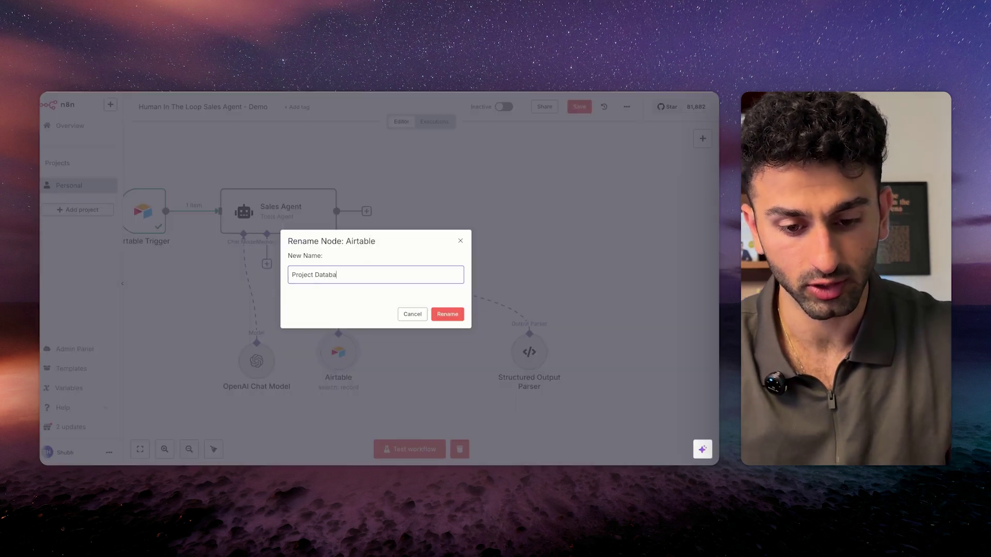
pyautogui.write('se')
pyautogui.press('Return')
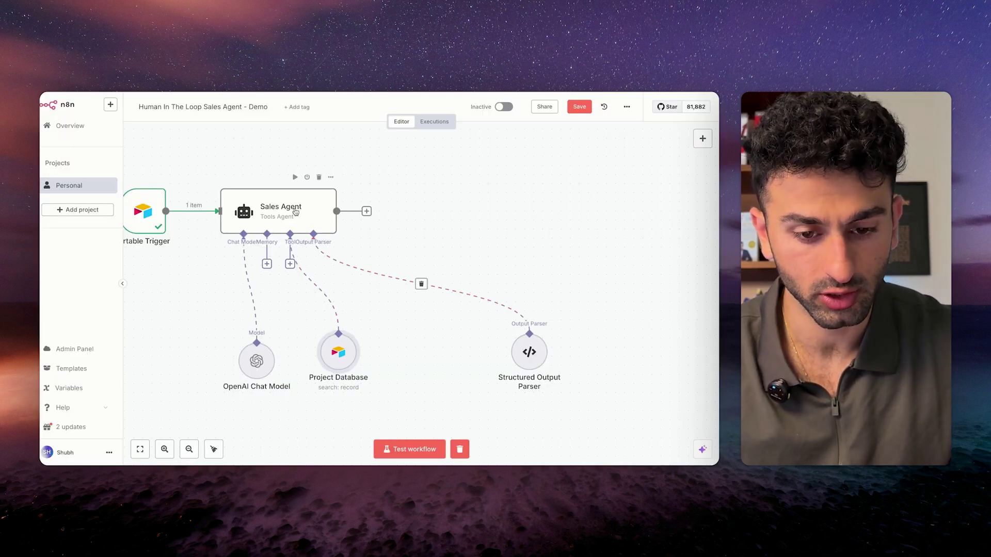
# Save the workflow and start a test run.
pyautogui.hotkey('ctrl', 's')
pyautogui.hscroll(1, 439, 286)
pyautogui.scroll(-1, 439, 286)
pyautogui.hscroll(1, 425, 299)
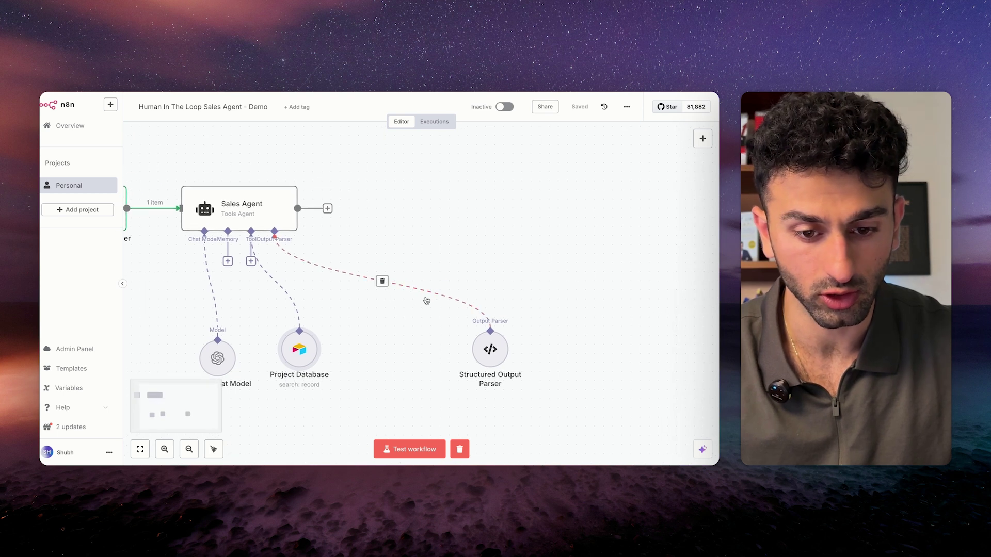
pyautogui.scroll(-3, 397, 242)
pyautogui.click(401, 449)
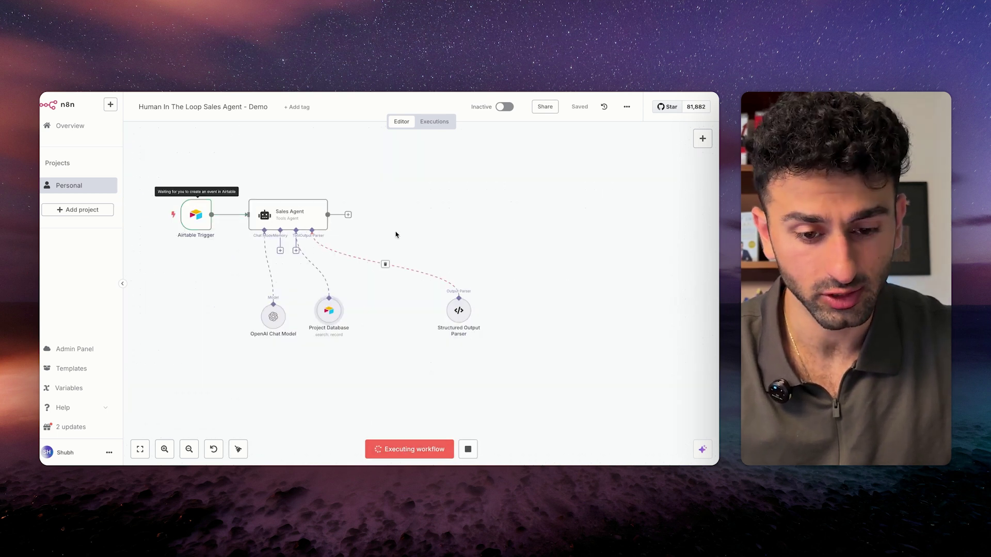
# Inspect the Sales Agent's output with the drafted reply subject and email.
pyautogui.doubleClick(297, 217)
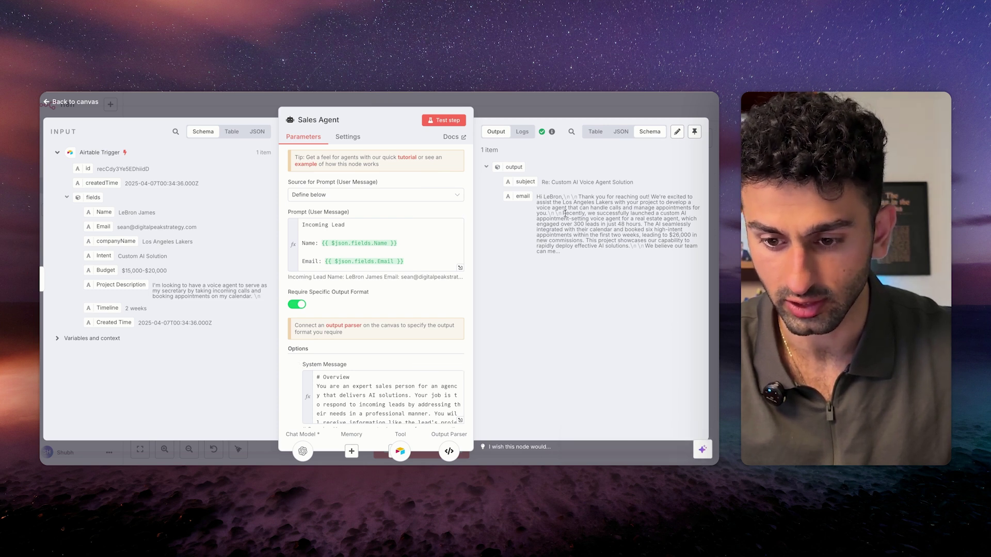
pyautogui.scroll(-2, 393, 320)
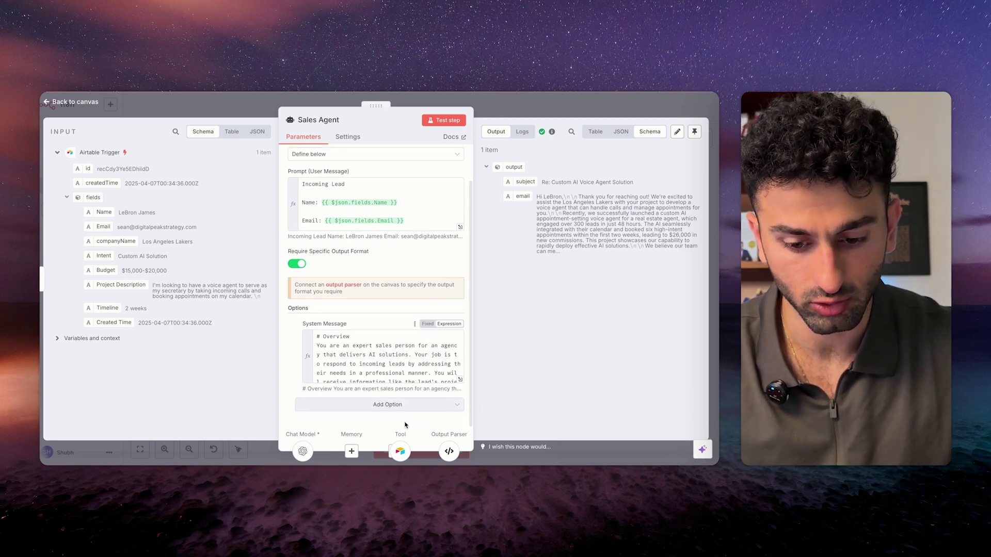
pyautogui.press('Escape')
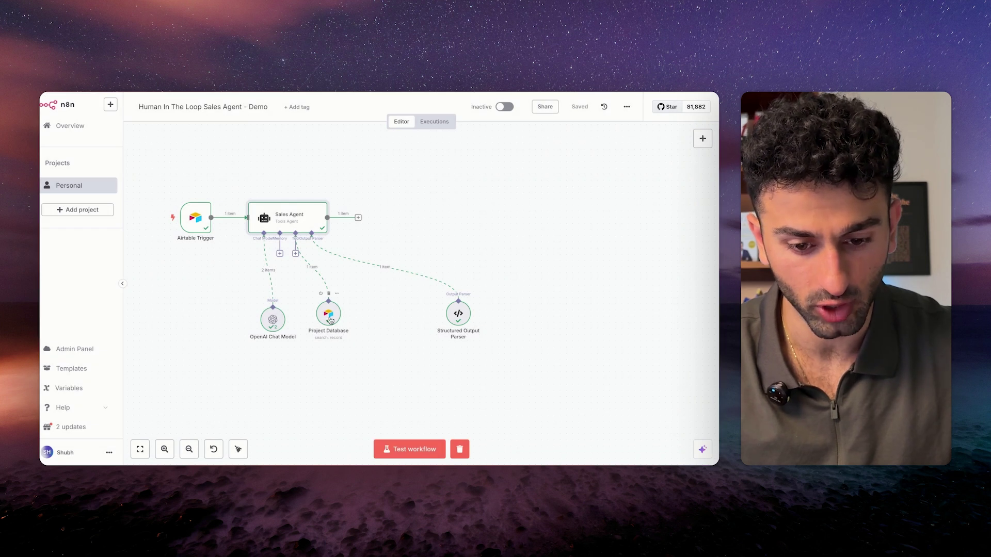
# Examine the Structured Output Parser's execution details.
pyautogui.doubleClick(457, 316)
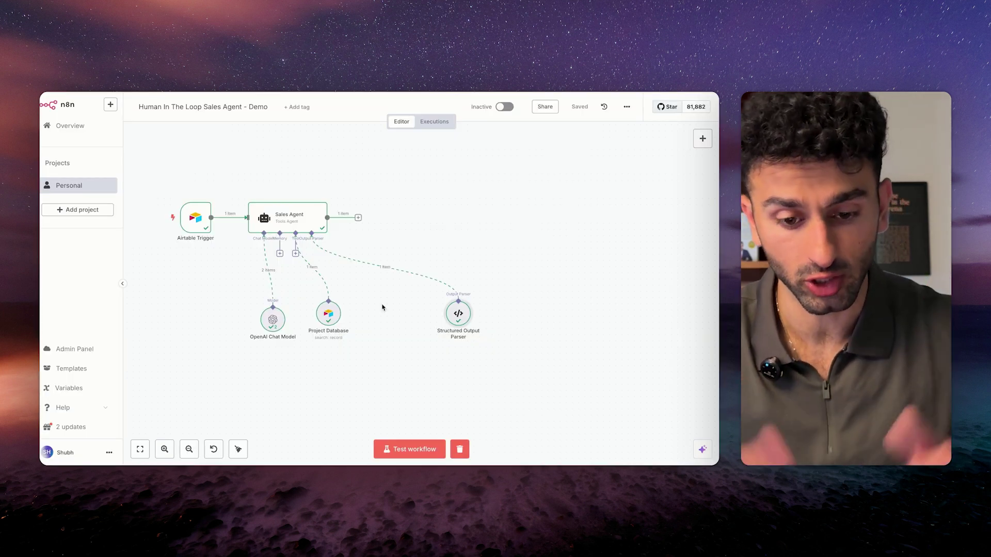
pyautogui.hscroll(2, 416, 247)
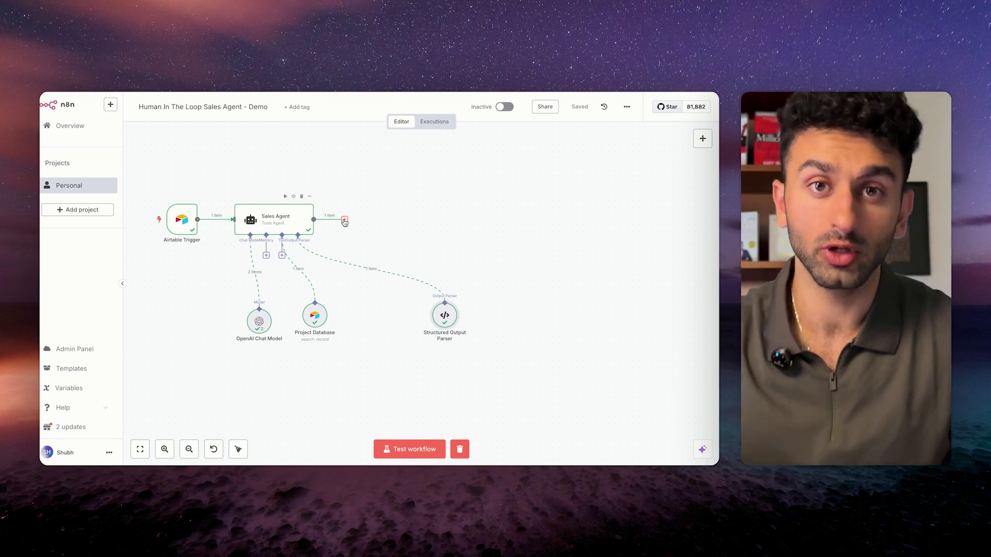
pyautogui.hscroll(3, 345, 222)
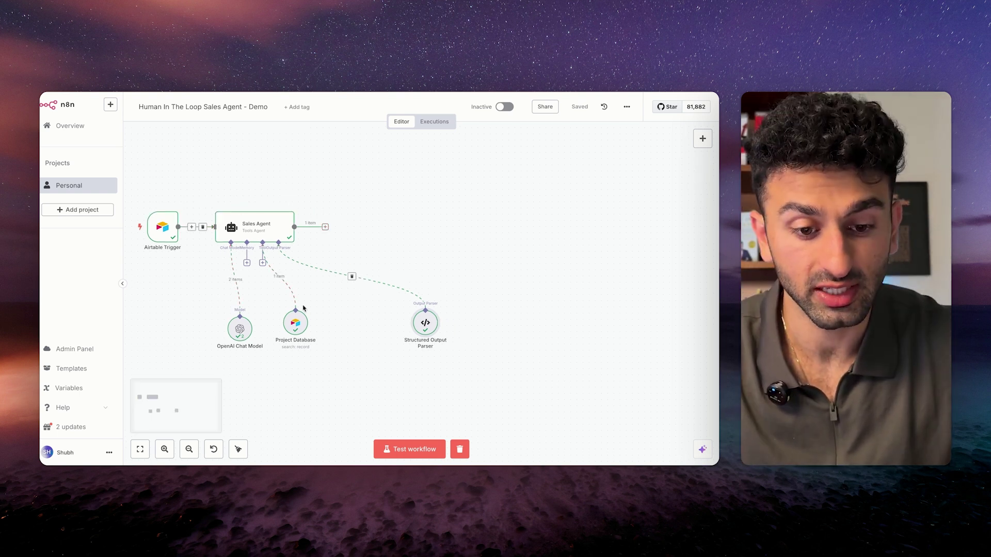
pyautogui.hscroll(2, 323, 166)
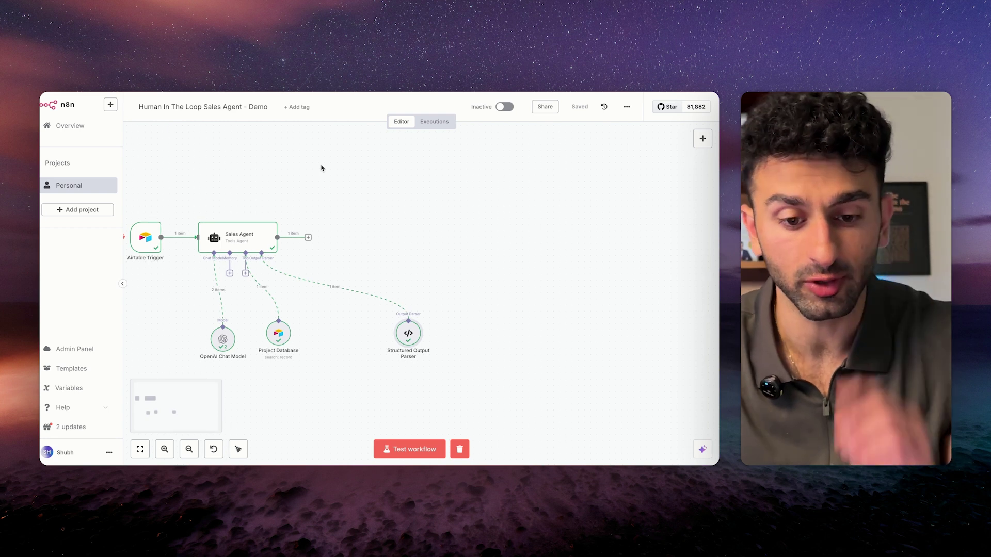
# Add an Edit Fields (Set) node after the Sales Agent and name it Set Email.
pyautogui.press('Tab')
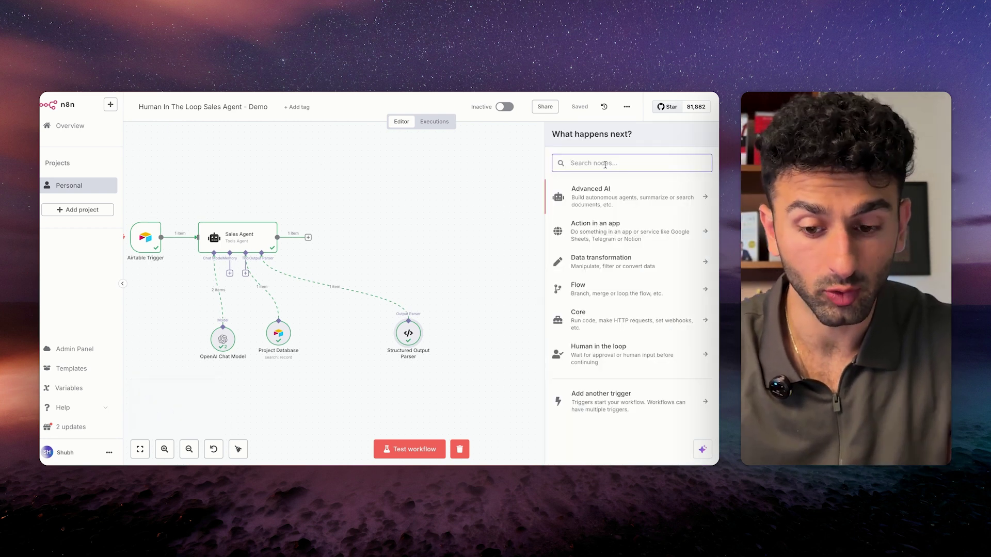
pyautogui.write('set')
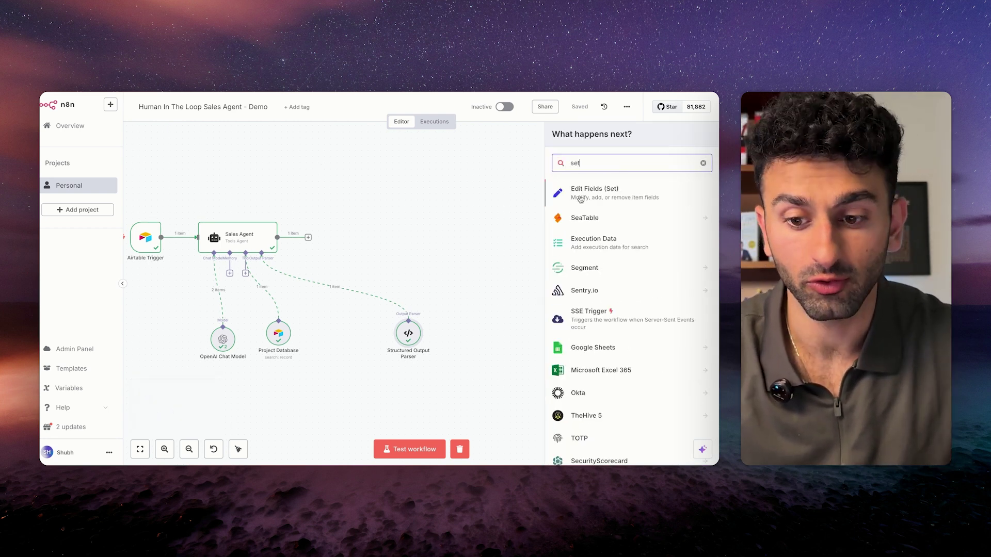
pyautogui.click(580, 199)
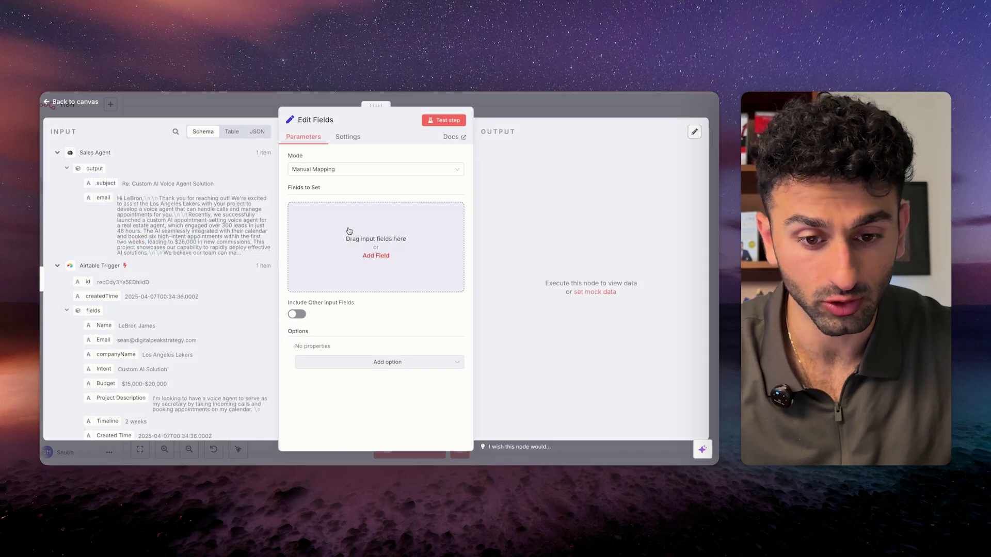
pyautogui.click(337, 121)
pyautogui.write('Set Email')
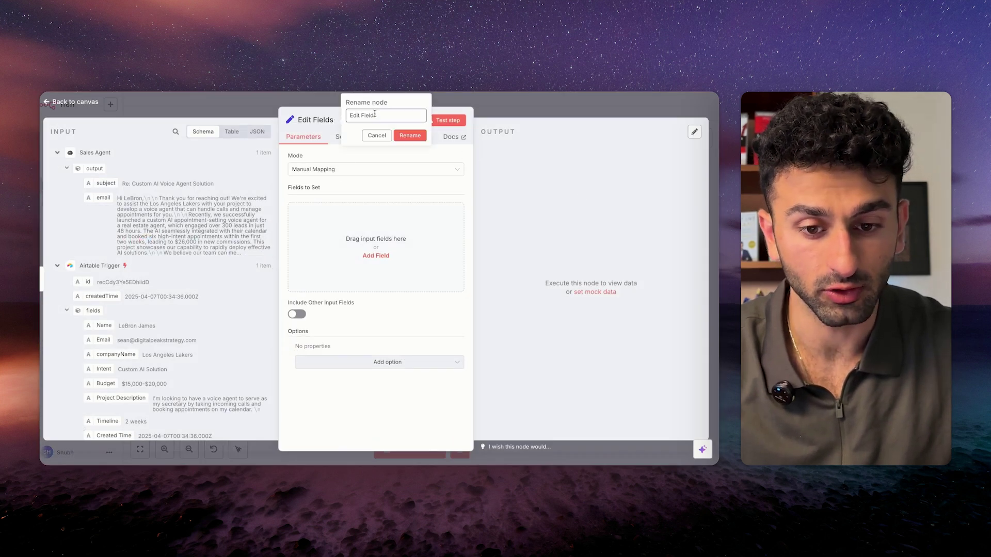
# Add a field 'email' mapped to {{ $json.output.email }} and return to the canvas.
pyautogui.click(376, 256)
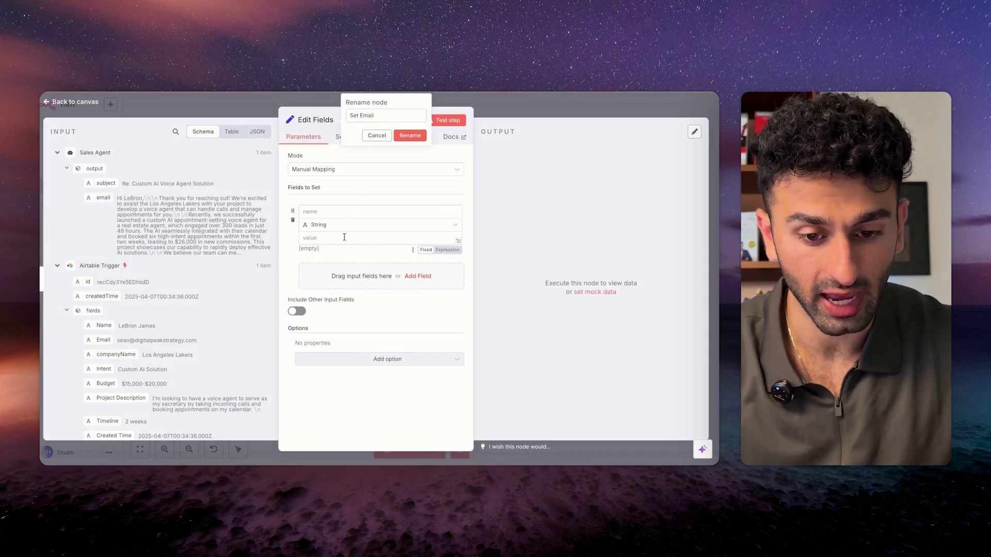
pyautogui.click(303, 212)
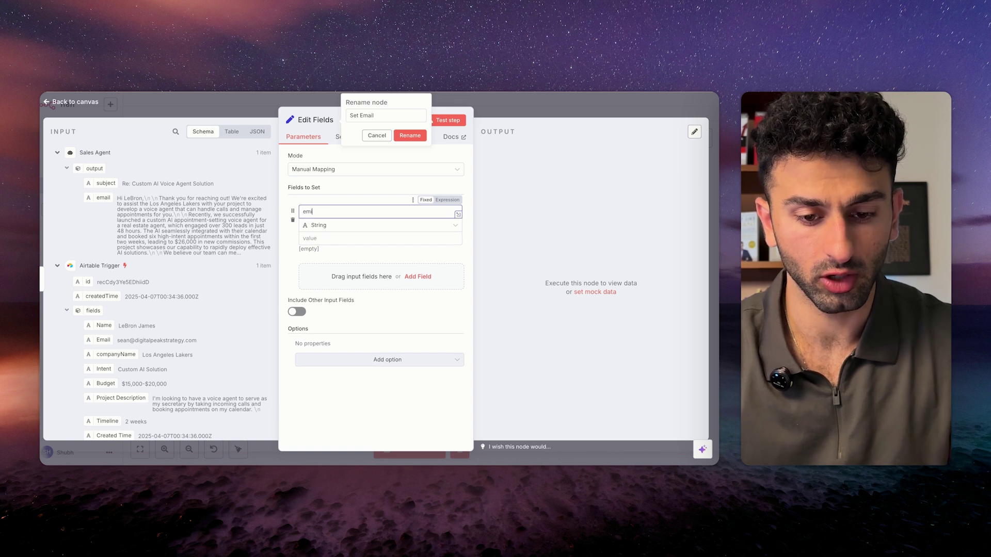
pyautogui.moveTo(103, 198); pyautogui.dragTo(364, 239)
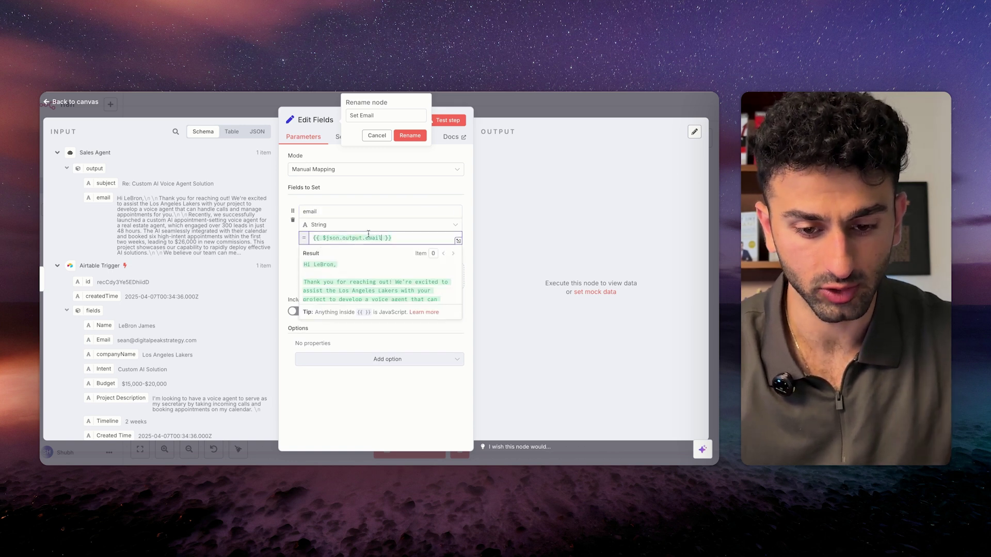
pyautogui.click(367, 191)
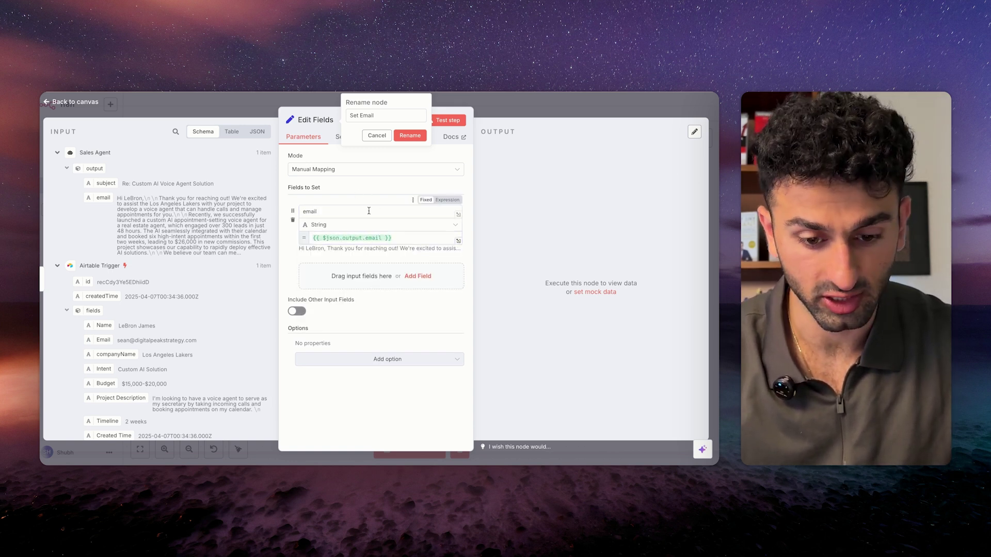
pyautogui.press('Return')
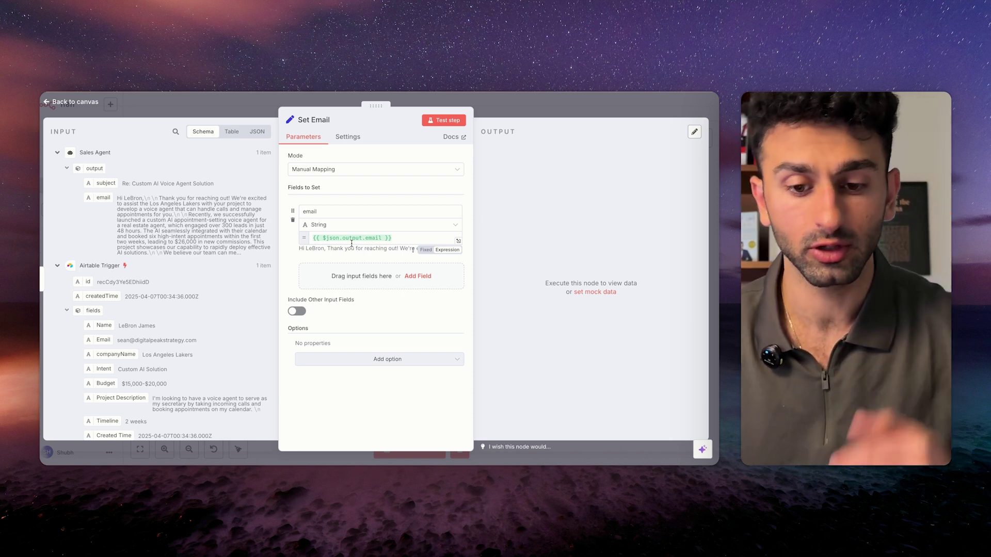
pyautogui.press('Escape')
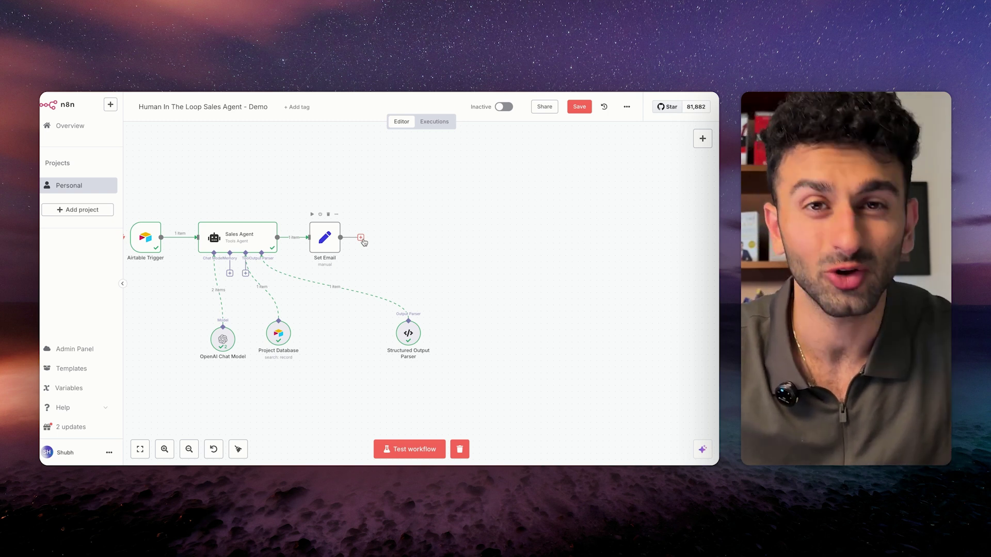
# Add a Gmail 'Send message and wait for response' node after Set Email.
pyautogui.click(361, 238)
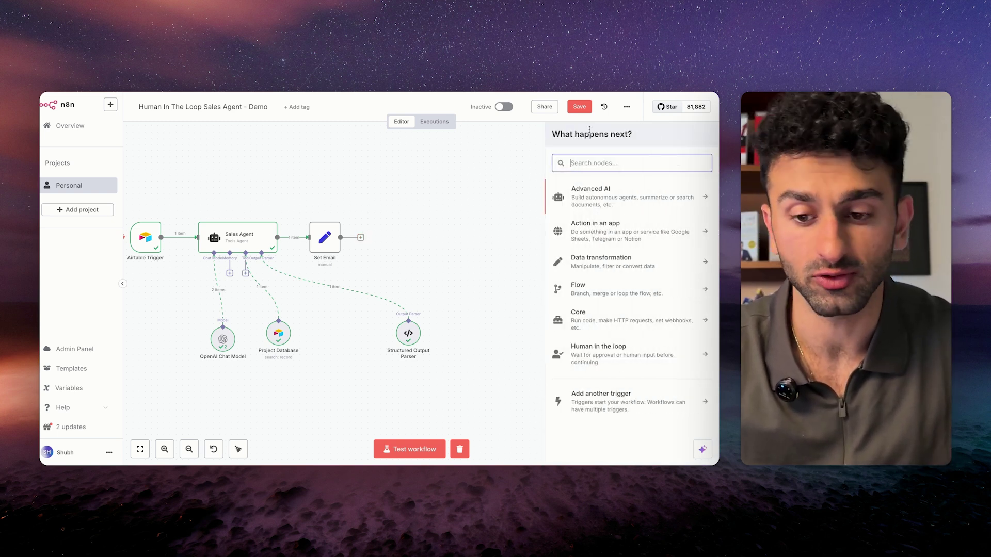
pyautogui.write('gmail')
pyautogui.click(598, 194)
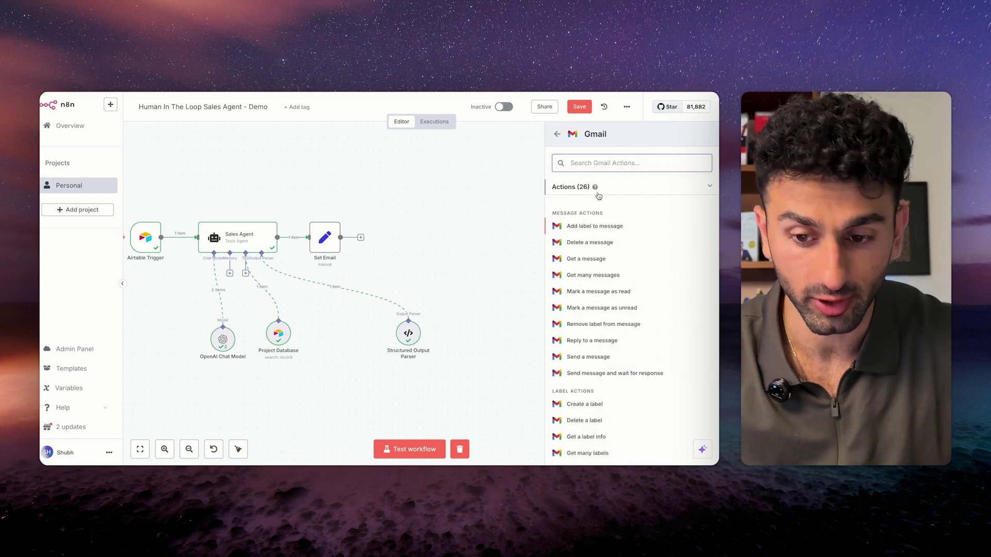
pyautogui.write('send')
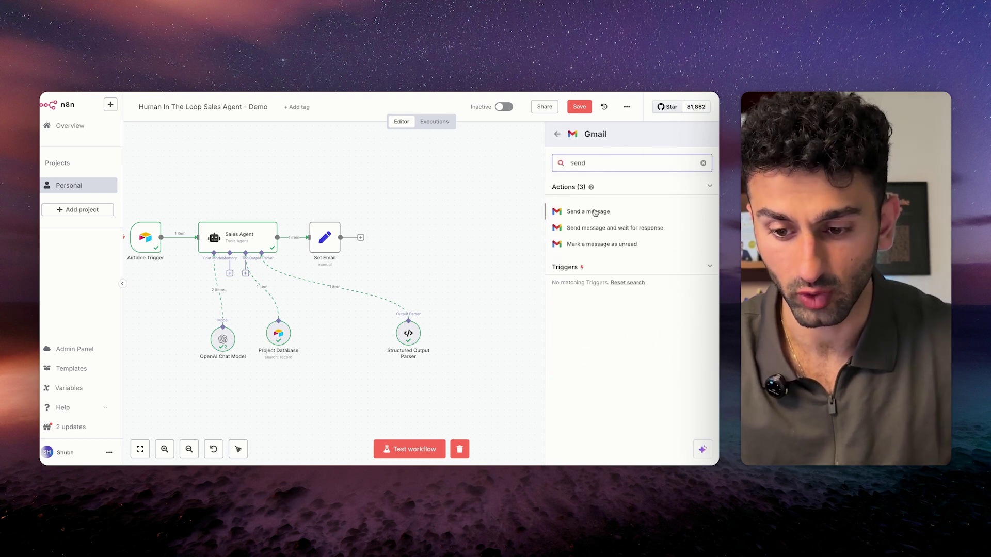
pyautogui.click(594, 228)
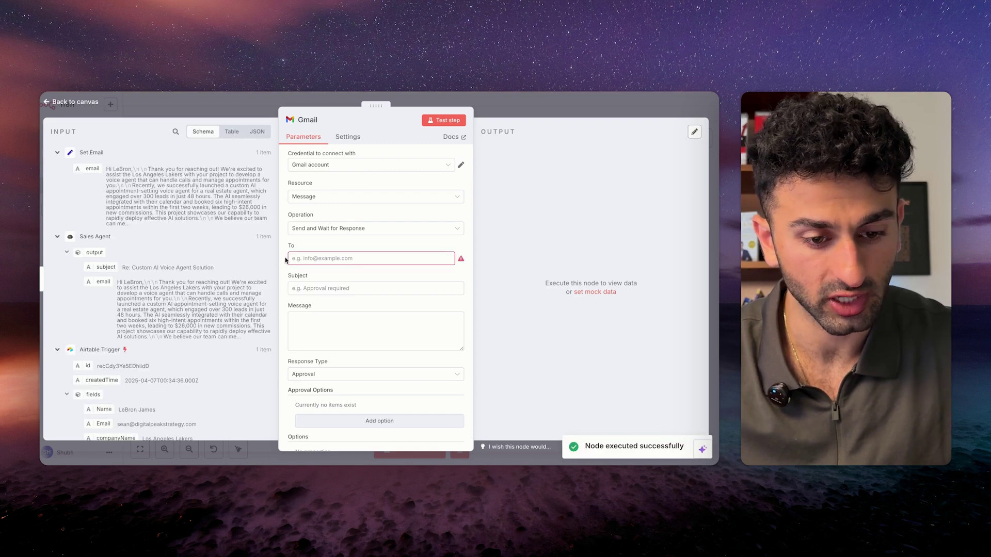
# Enter the approver's e-mail address as the recipient.
pyautogui.click(451, 260)
pyautogui.scroll(-3, 144, 321)
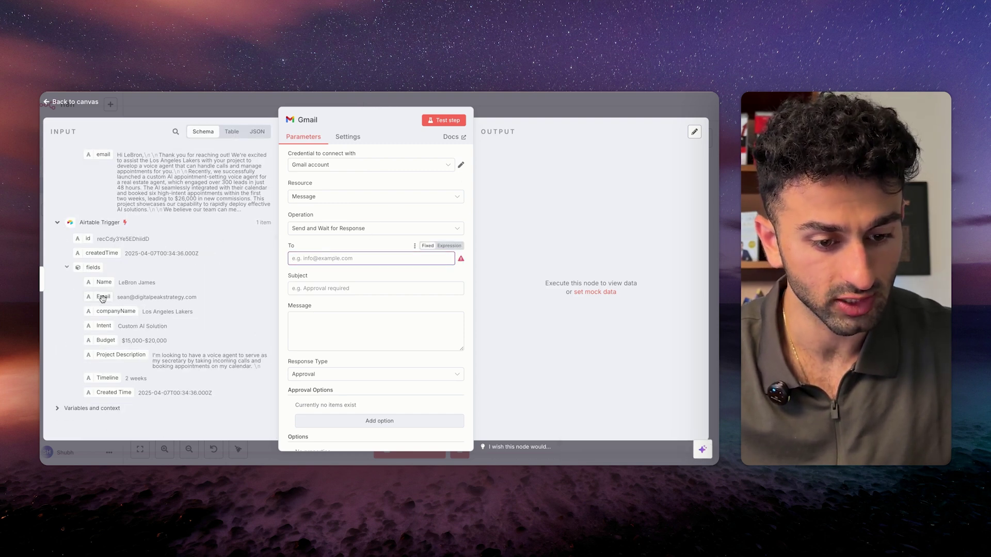
pyautogui.scroll(2, 103, 299)
pyautogui.scroll(-2, 119, 289)
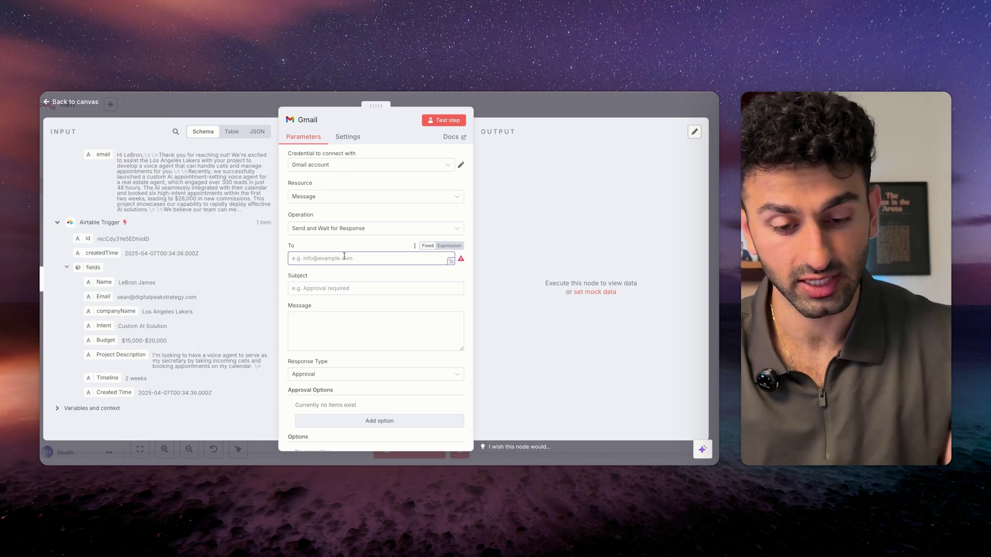
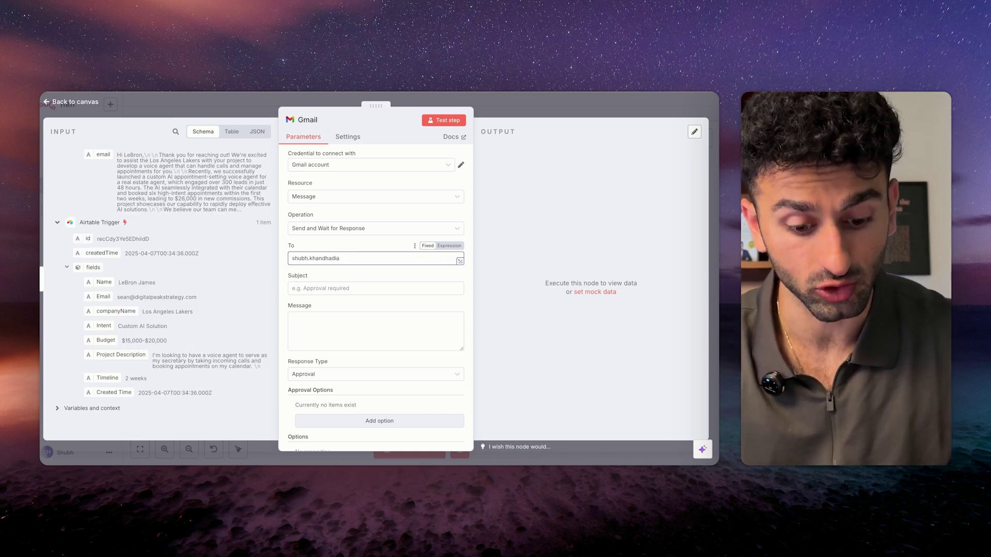
pyautogui.click(369, 247)
# Map the Sales Agent subject into Subject and the Set Email email into Message.
pyautogui.scroll(-1, 369, 247)
pyautogui.click(369, 249)
pyautogui.scroll(5, 103, 265)
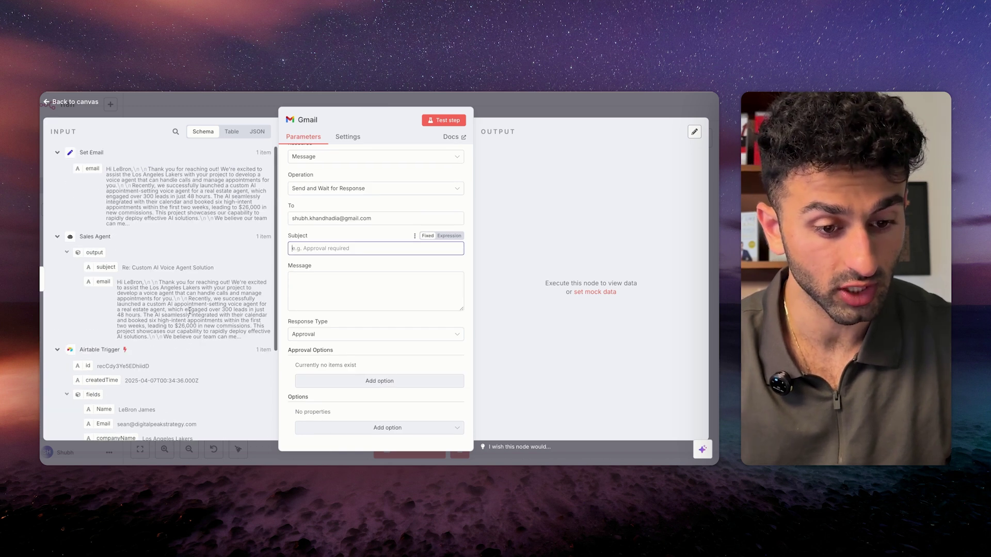
pyautogui.moveTo(101, 267); pyautogui.dragTo(344, 251)
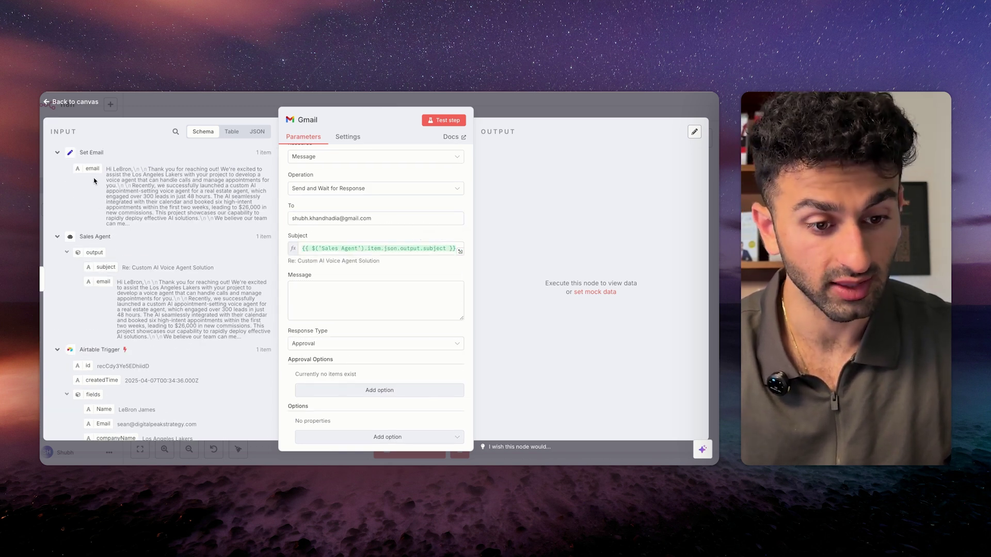
pyautogui.click(317, 284)
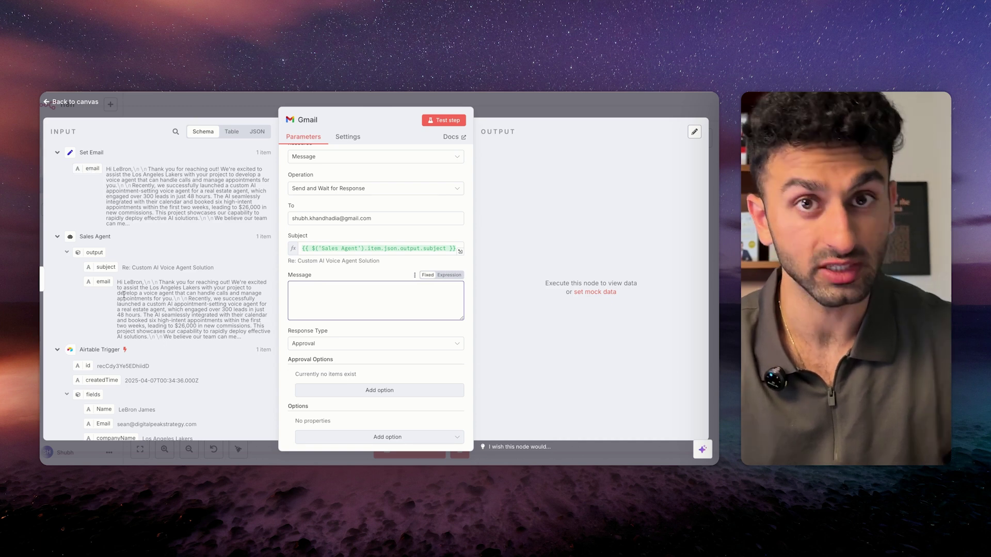
pyautogui.moveTo(92, 169); pyautogui.dragTo(319, 294)
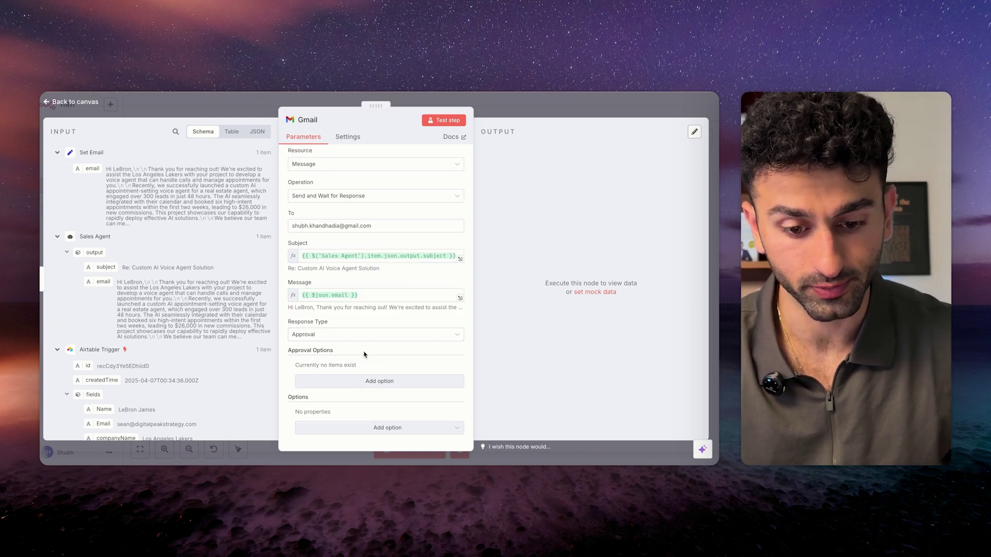
# Replace the subject with 'APPROVAL REQUIRED for New Lead:' plus the lead's Name.
pyautogui.click(333, 256)
pyautogui.press('super+a')
pyautogui.write("APPROVAL REQUIRED for New Lead: {{ $('Airtable Trigger').item.json.fields.Name }}")
pyautogui.moveTo(303, 257); pyautogui.dragTo(407, 257)
pyautogui.click(407, 264)
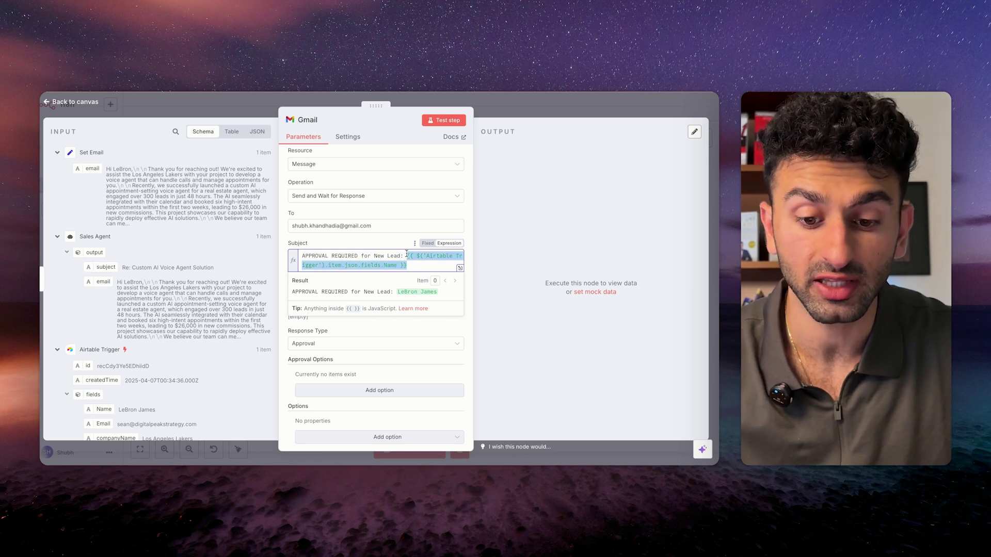
pyautogui.moveTo(302, 256); pyautogui.dragTo(398, 257)
pyautogui.click(354, 241)
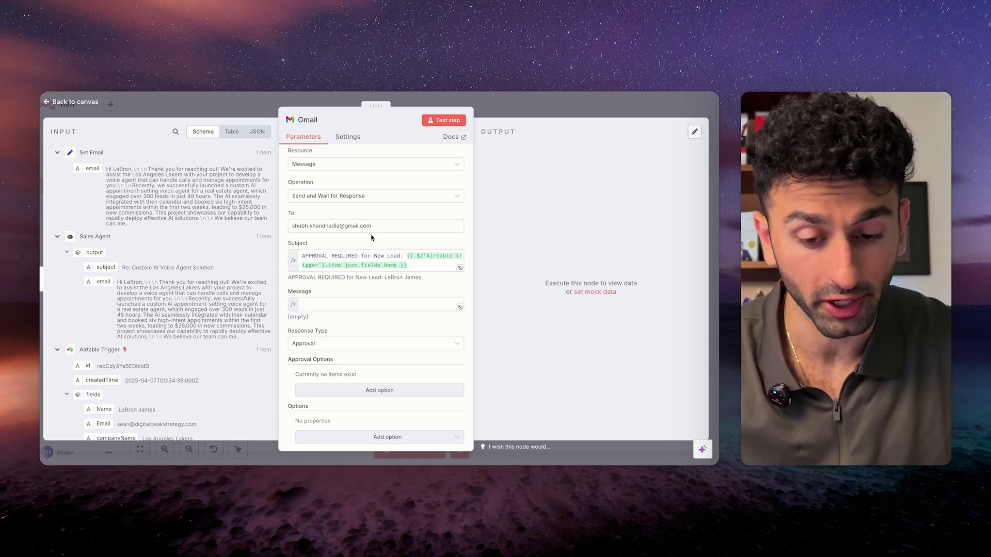
pyautogui.scroll(-1, 376, 305)
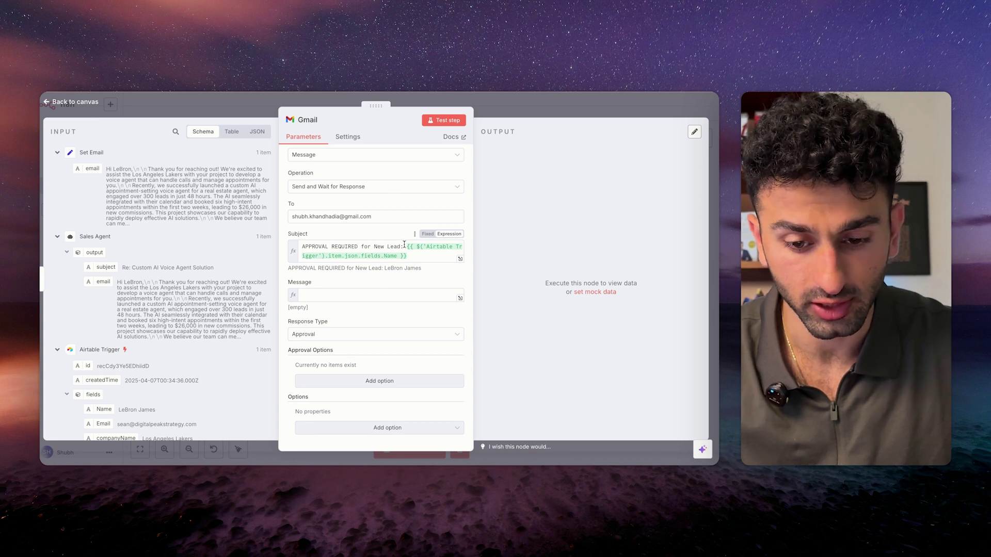
pyautogui.click(363, 295)
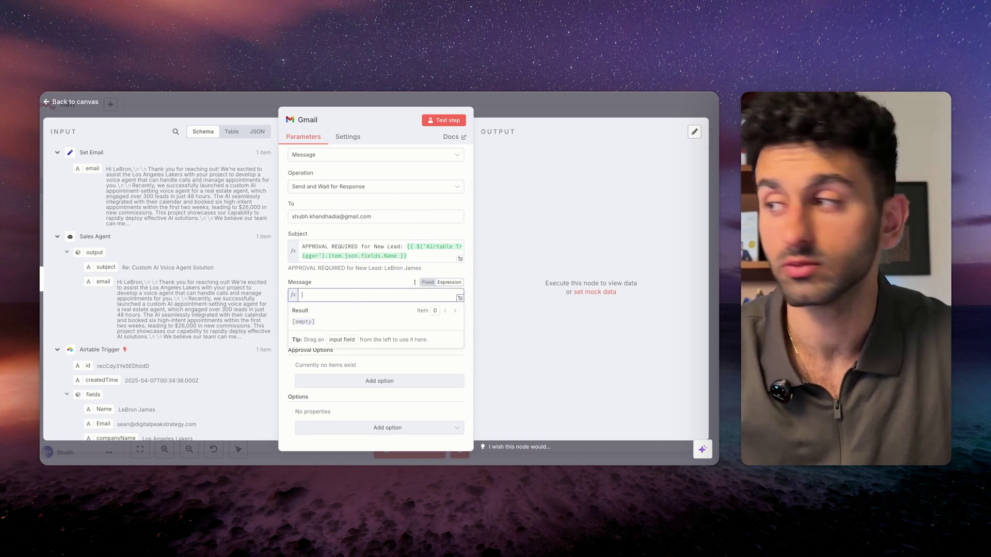
# Paste the lead summary message with name, company, intent, budget and timeline references.
pyautogui.write("{{ $('Airtable Trigger').item.json.fields.Name }} from {{ $('Airtable Trigger').item.json.fields.companyName }} is looking for {{ $('Airtable Trigger').item.json.fields.Intent }}. Their budget is {{ $('Airtable Trigger').item.json.fields.Budget }} with a(n) {{ $('Airtable Trigger').item.json.fields.Timeline }} timeline.   Please approve or decline the sending of this message generated by Shubh, our AI Specialist.  Subject: {{ $('Sales Agent').item.json.output.subject }}  Email: {{ $json.email }}")
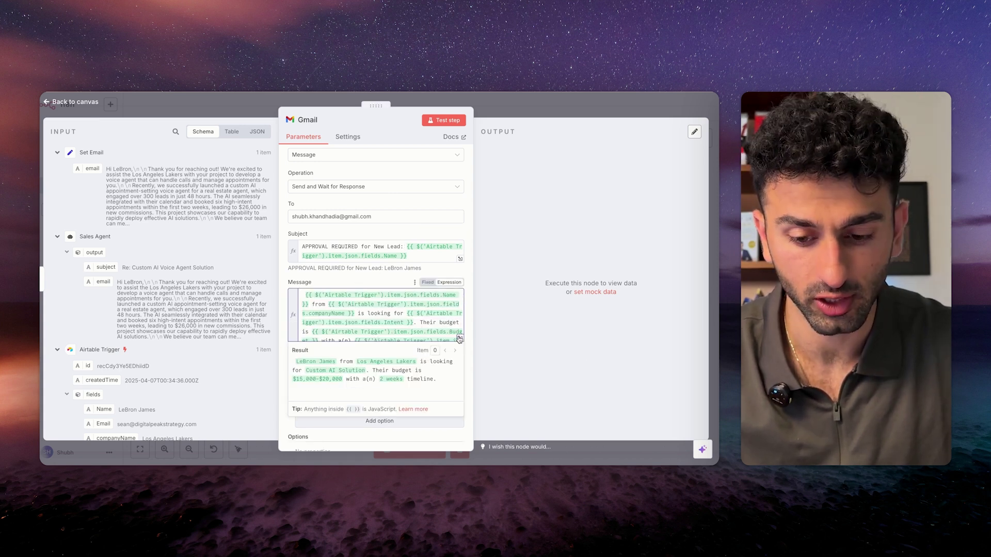
pyautogui.click(459, 341)
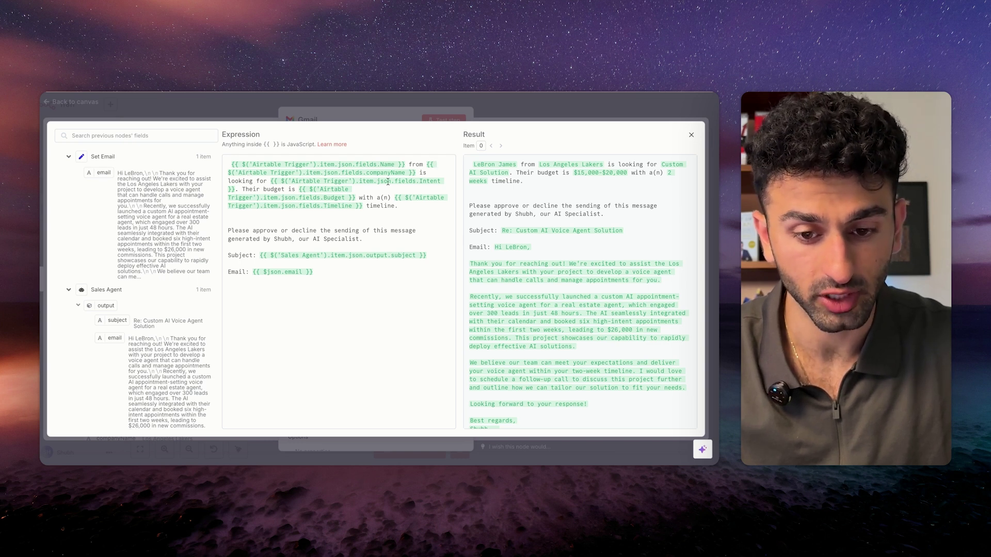
pyautogui.moveTo(235, 189); pyautogui.dragTo(276, 180)
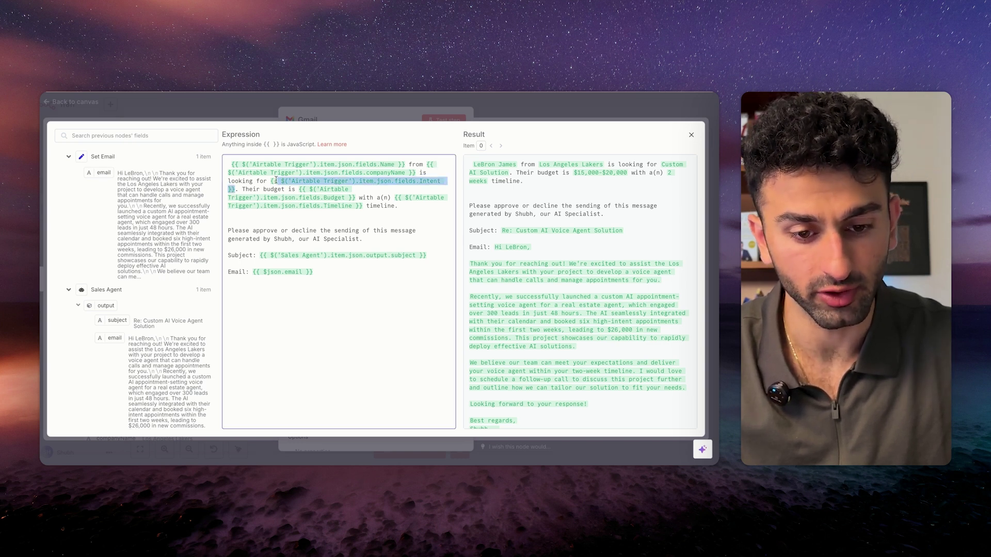
pyautogui.click(322, 211)
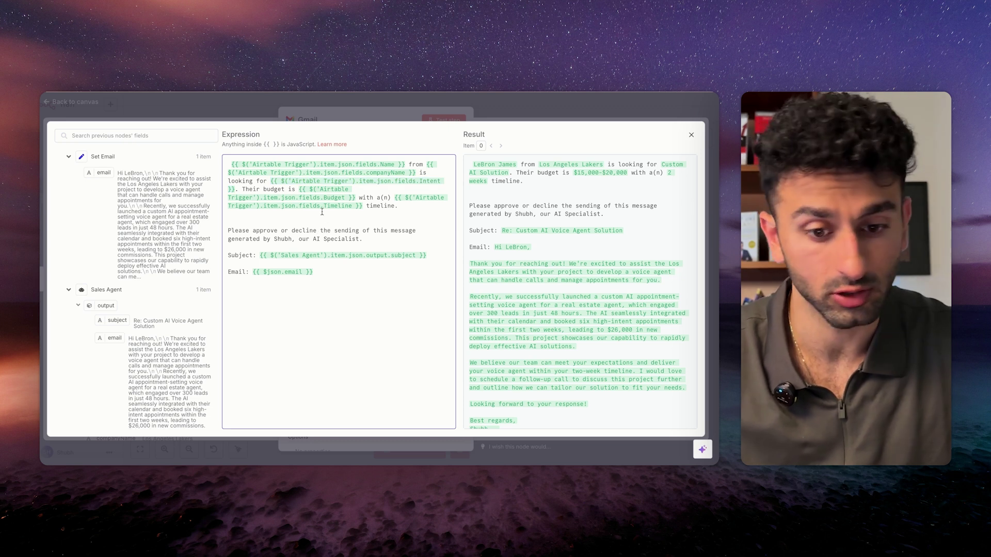
pyautogui.moveTo(296, 189); pyautogui.dragTo(362, 205)
pyautogui.click(245, 222)
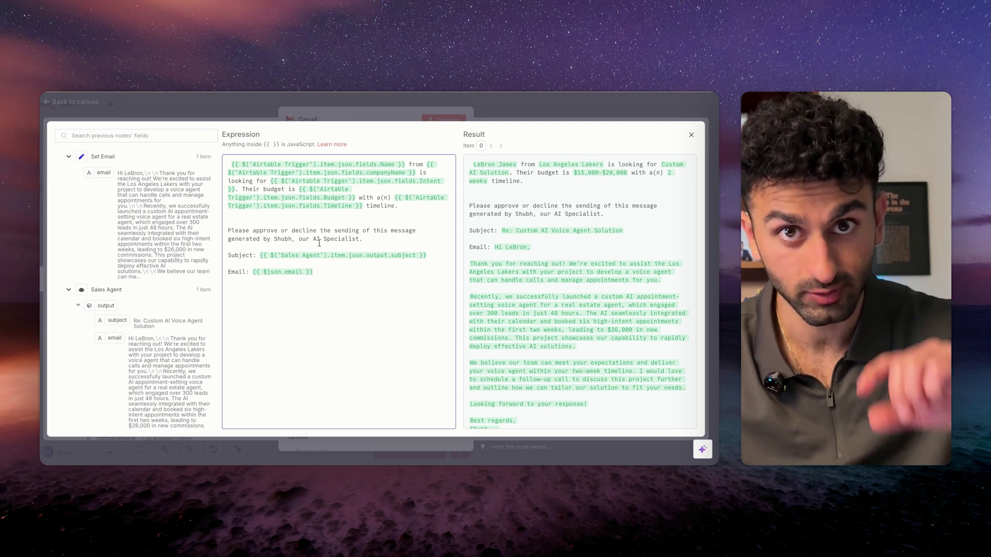
pyautogui.moveTo(227, 238); pyautogui.dragTo(341, 239)
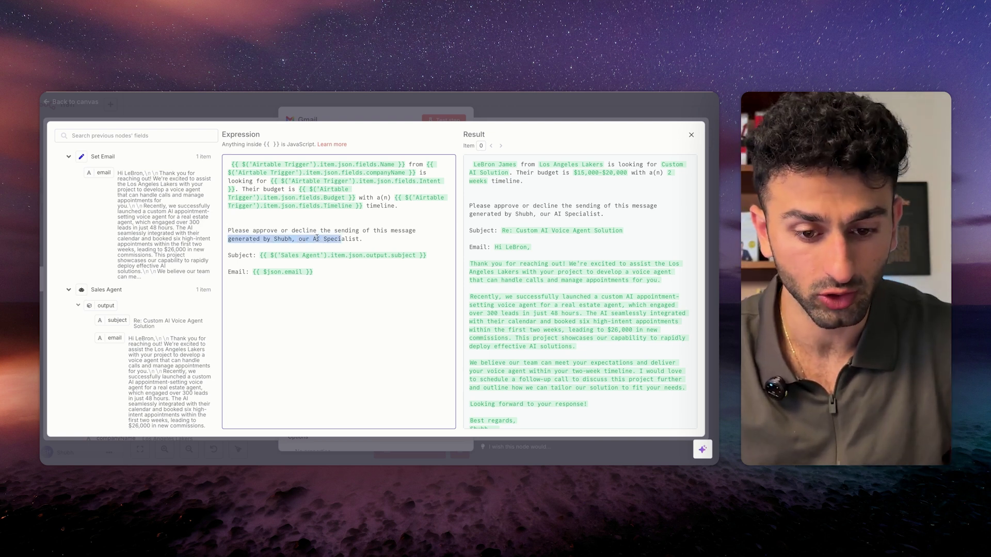
pyautogui.click(317, 238)
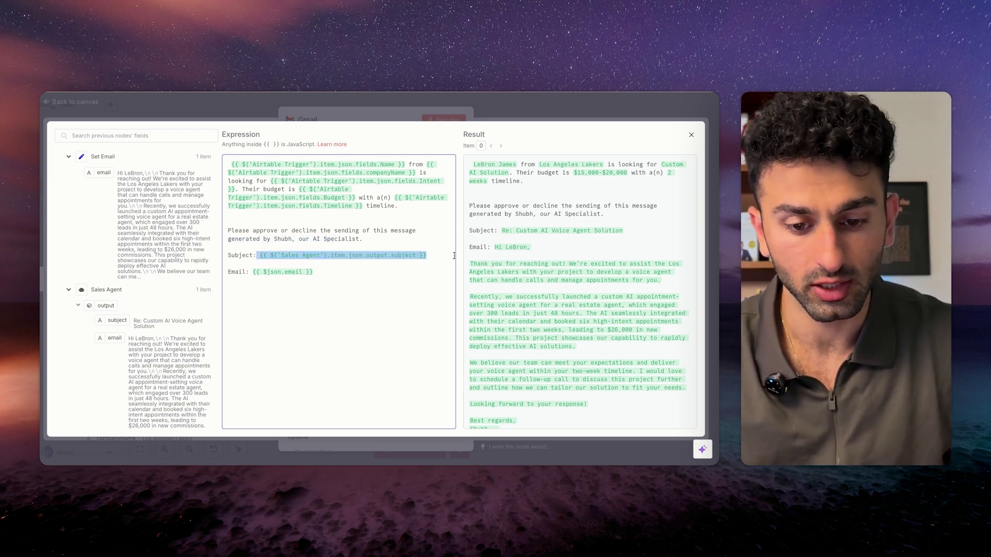
# Swap the Email line's old reference for the Set Email email output.
pyautogui.moveTo(343, 274); pyautogui.dragTo(256, 255)
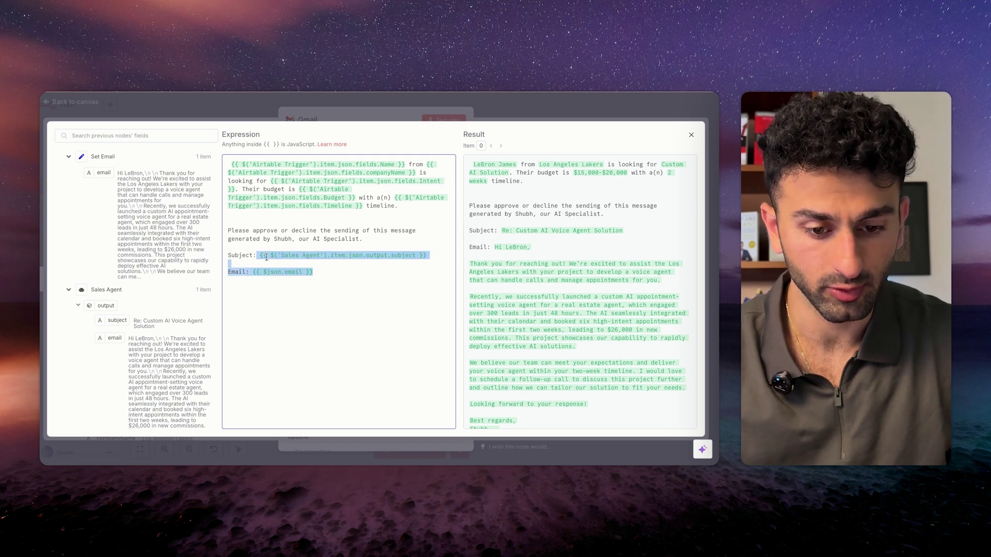
pyautogui.click(358, 265)
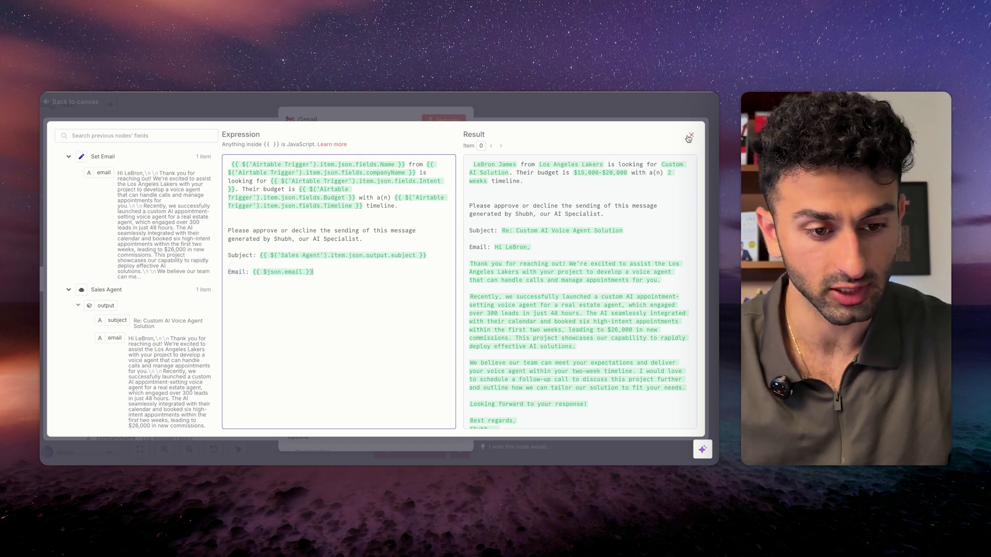
pyautogui.moveTo(318, 273)
pyautogui.mouseDown()
pyautogui.moveTo(247, 268)
pyautogui.moveTo(309, 272)
pyautogui.mouseUp()
pyautogui.press('BackSpace')
pyautogui.moveTo(104, 173); pyautogui.dragTo(298, 291)
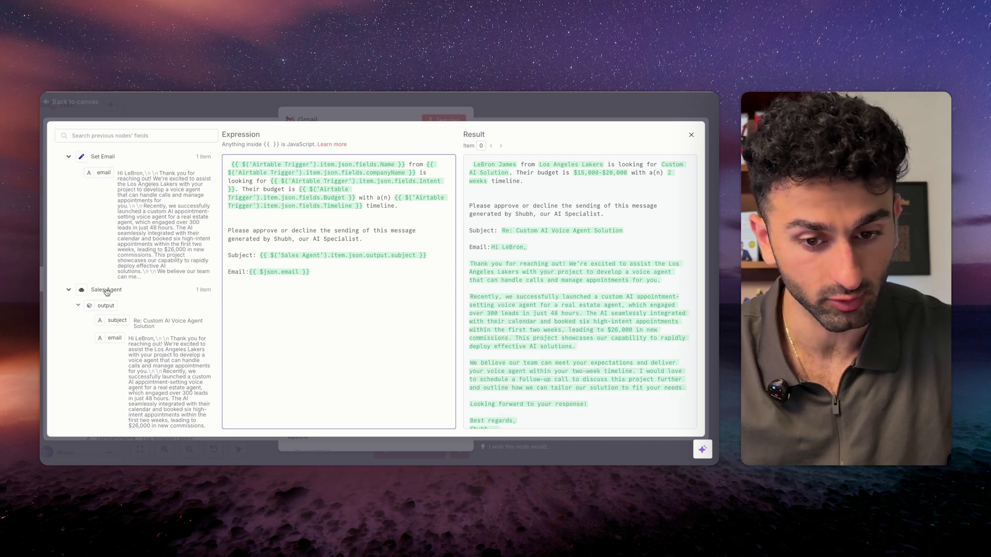
pyautogui.click(691, 134)
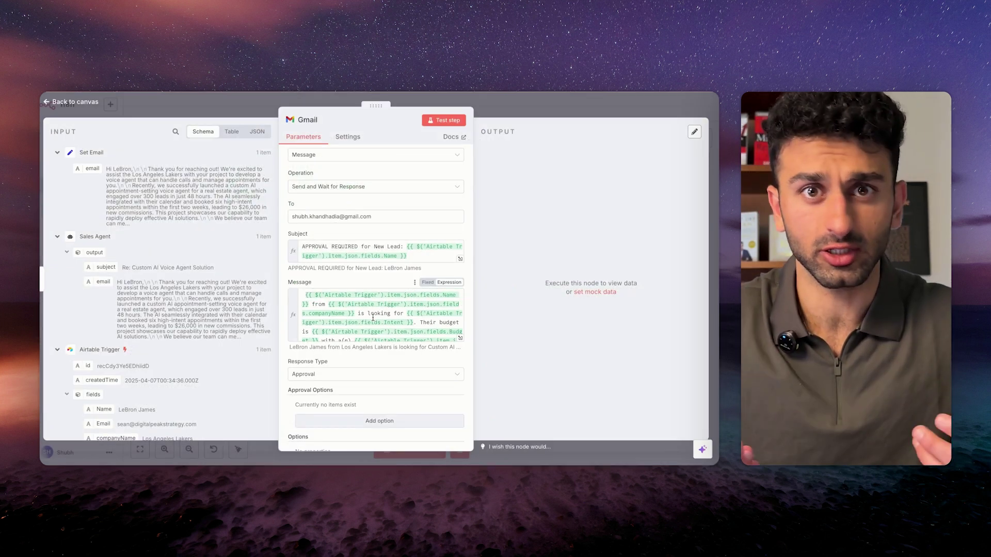
pyautogui.scroll(2, 376, 281)
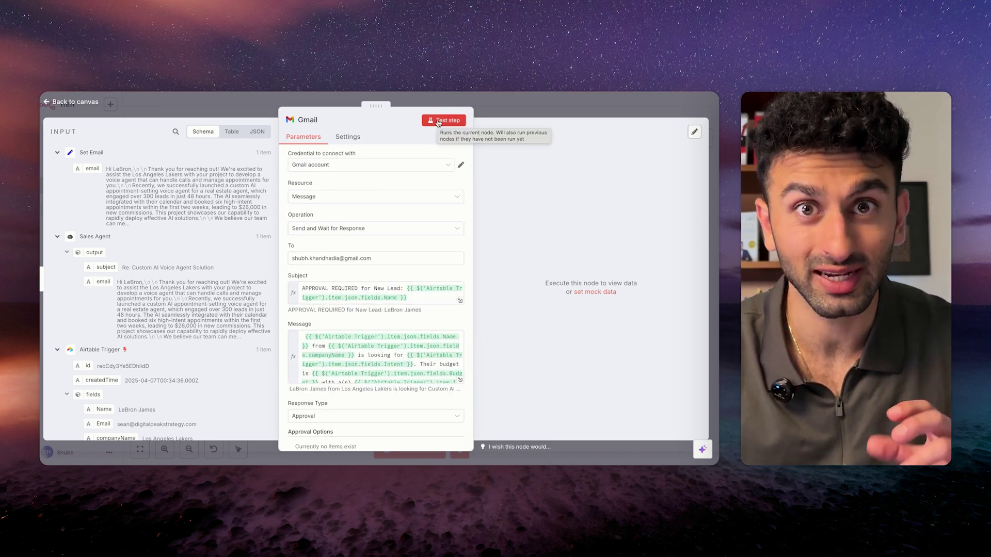
pyautogui.click(438, 122)
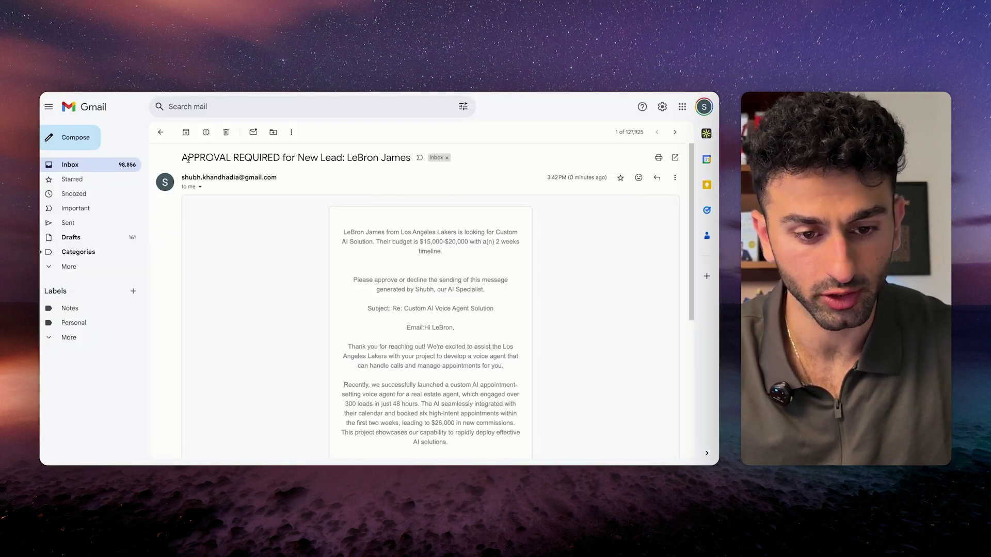
pyautogui.moveTo(196, 160); pyautogui.dragTo(414, 170)
pyautogui.scroll(-3, 392, 287)
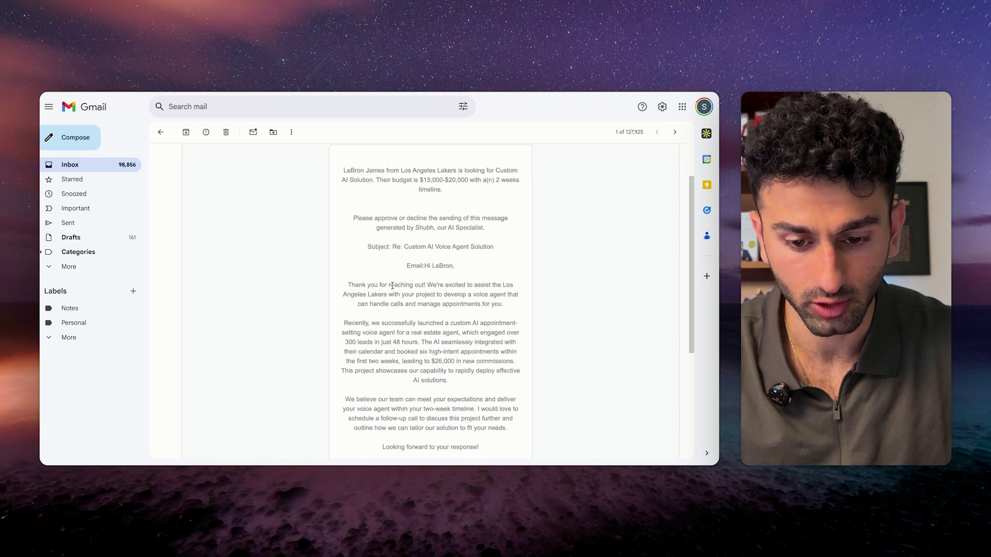
pyautogui.scroll(1, 408, 294)
pyautogui.scroll(-3, 426, 302)
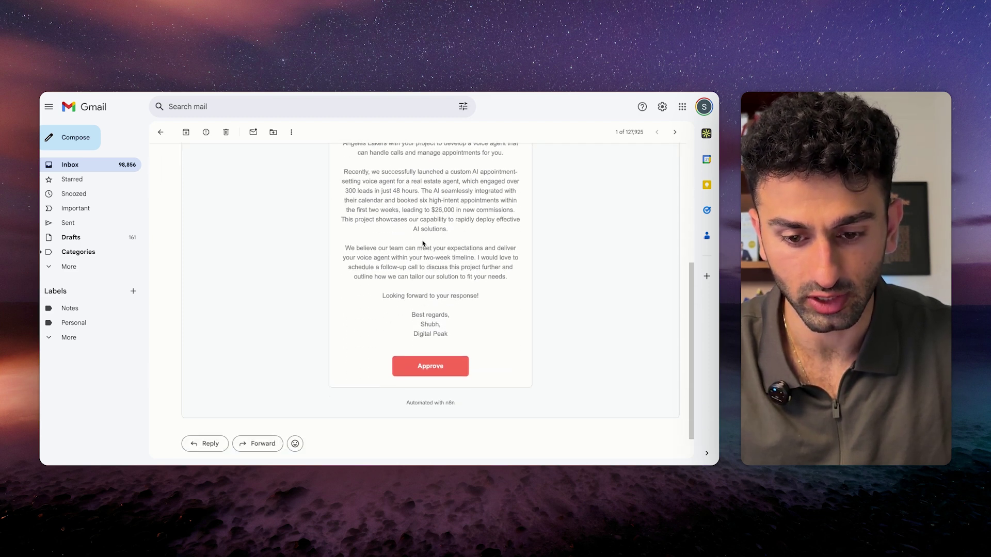
pyautogui.scroll(1, 423, 244)
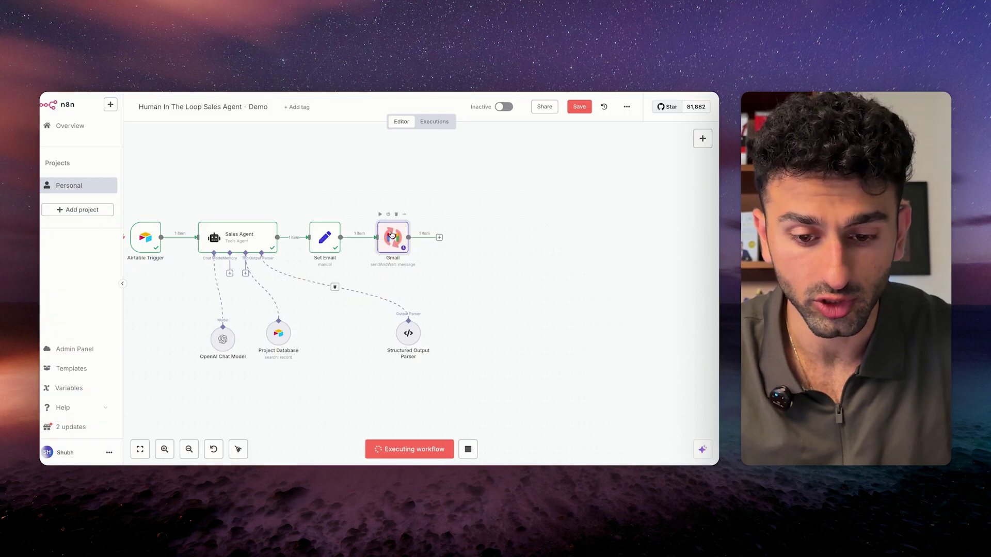
# Set the Gmail node's Response Type to Free Text and test the step again.
pyautogui.doubleClick(391, 235)
pyautogui.click(356, 416)
pyautogui.click(332, 367)
pyautogui.scroll(-1, 360, 400)
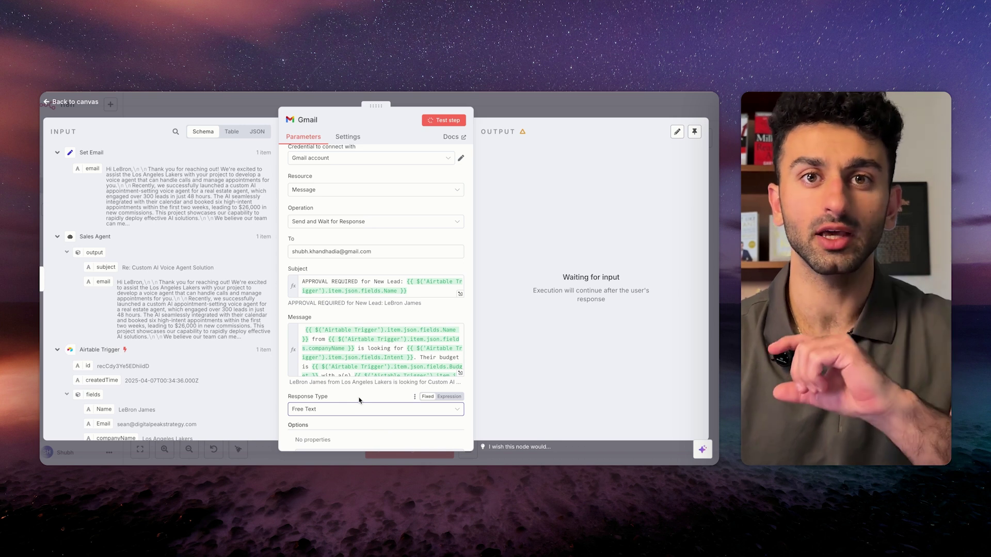
pyautogui.scroll(-4, 359, 401)
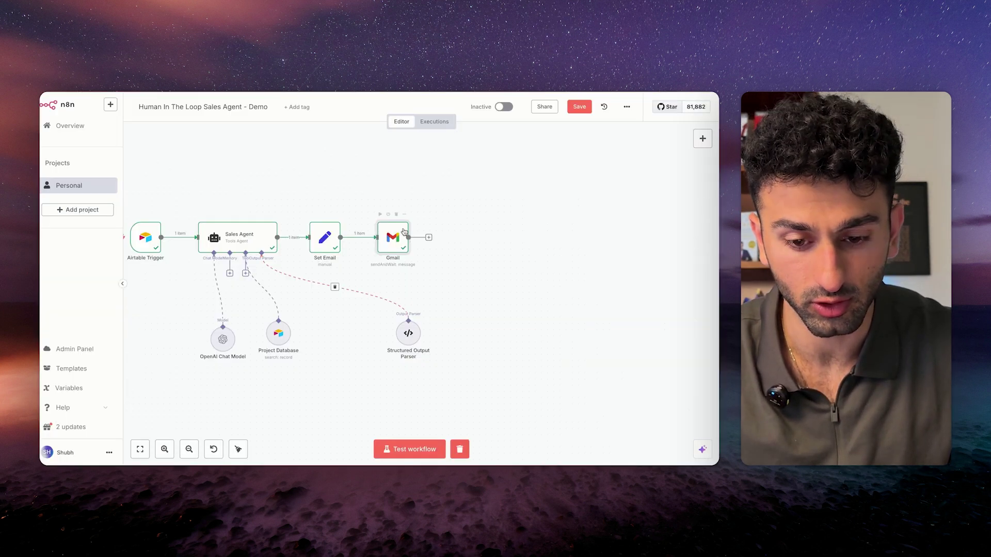
pyautogui.doubleClick(398, 234)
pyautogui.click(442, 122)
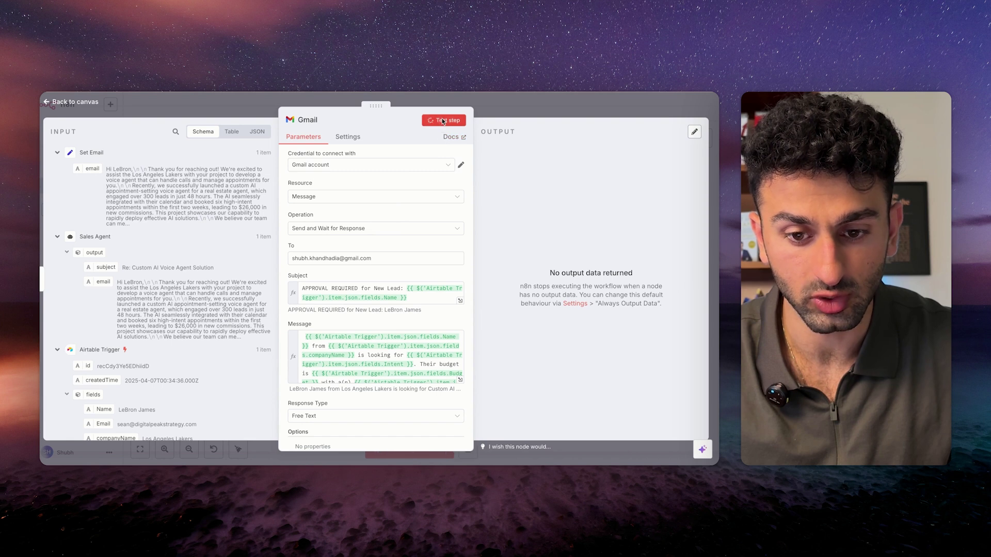
# Open the Respond form from the approval email and begin a reply in the Response box.
pyautogui.click(506, 104)
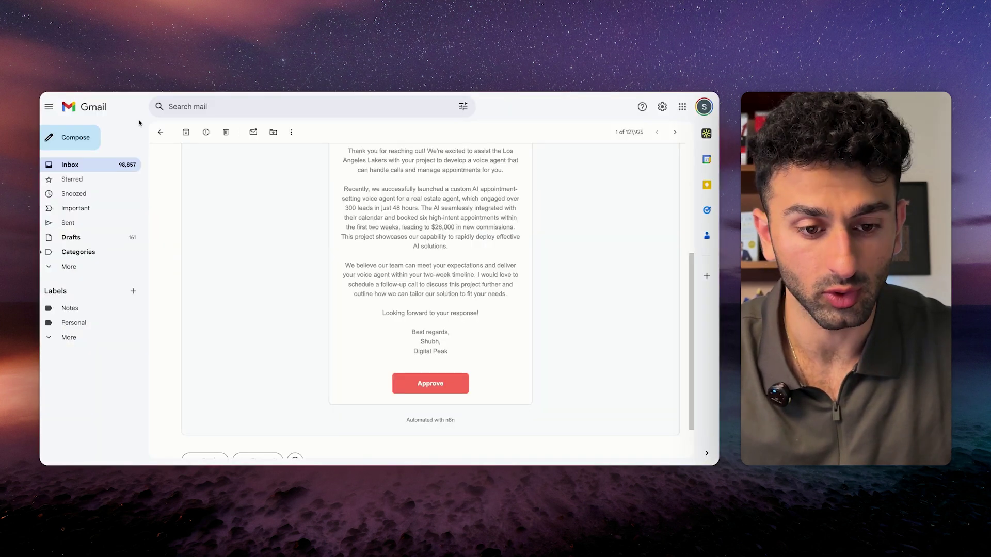
pyautogui.scroll(-1, 384, 353)
pyautogui.scroll(5, 385, 351)
pyautogui.scroll(-5, 433, 341)
pyautogui.click(438, 338)
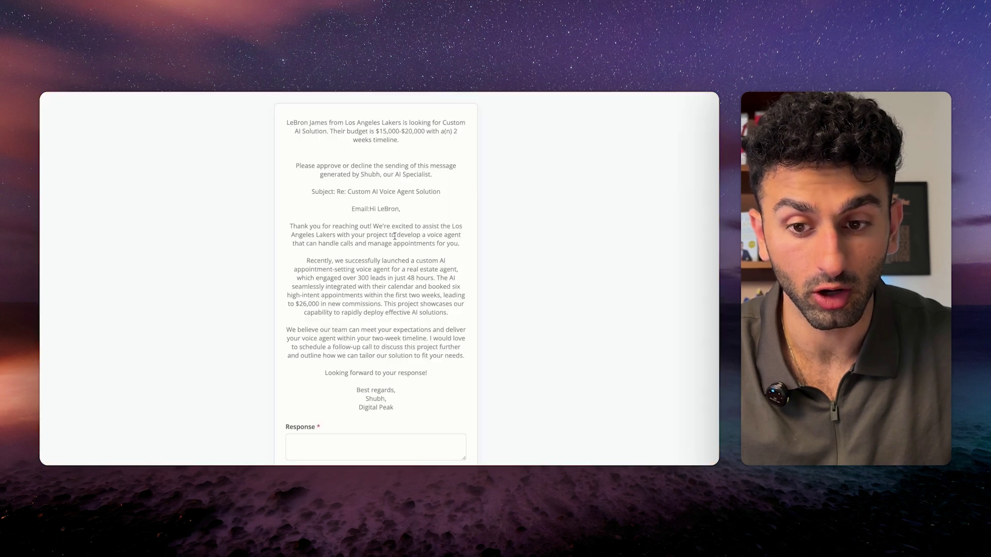
pyautogui.scroll(-3, 360, 327)
pyautogui.click(375, 359)
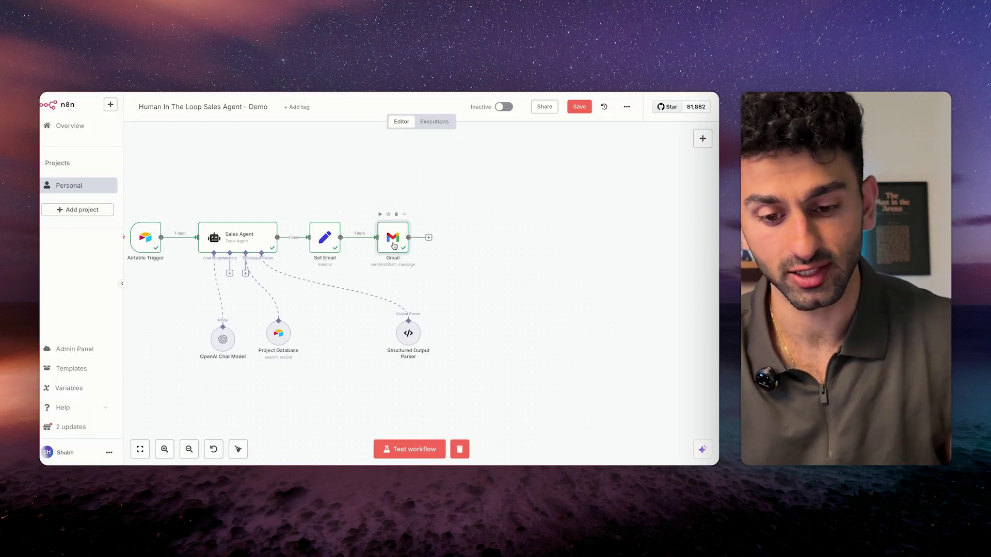
pyautogui.hscroll(2, 440, 270)
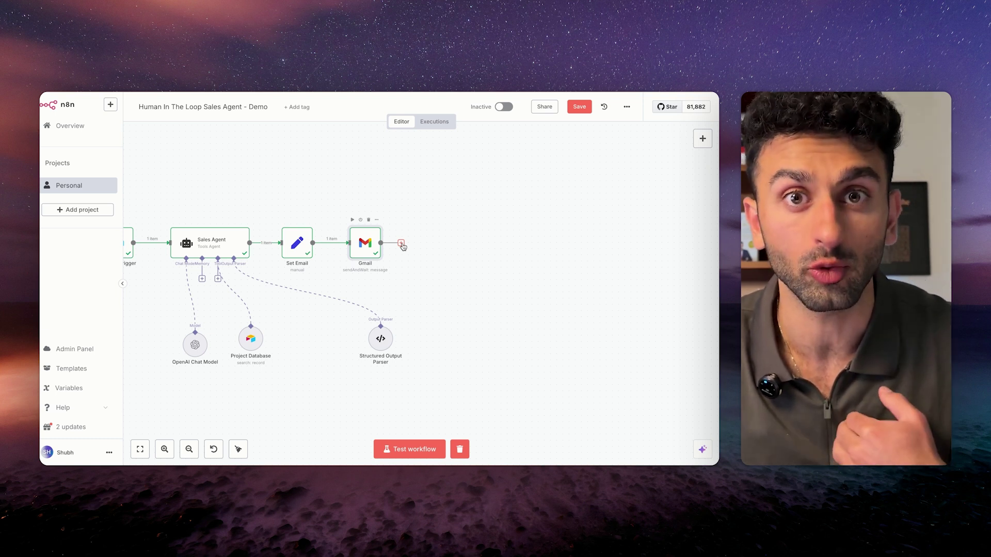
# Insert a Text Classifier node after the Gmail node via a 'text' search.
pyautogui.click(401, 243)
pyautogui.write('text')
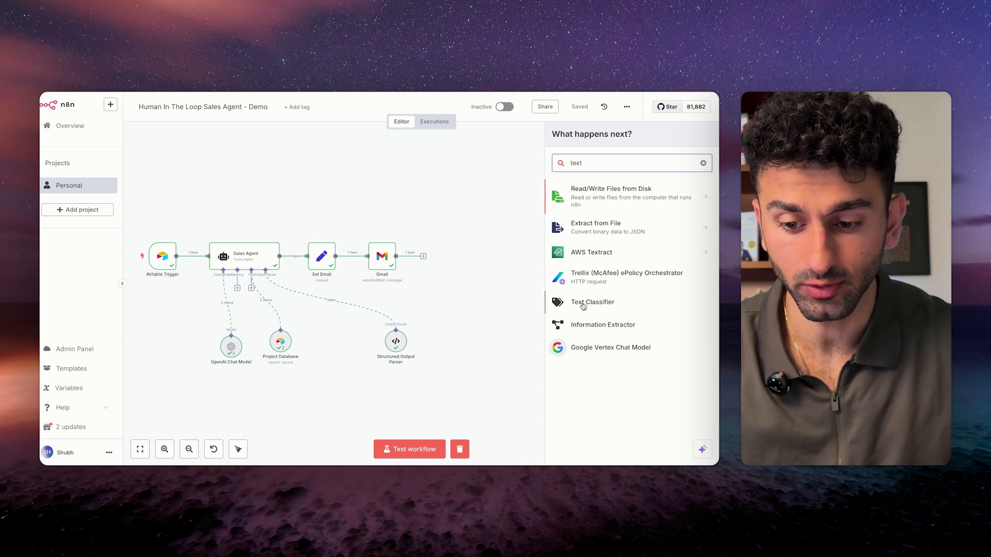
pyautogui.click(583, 306)
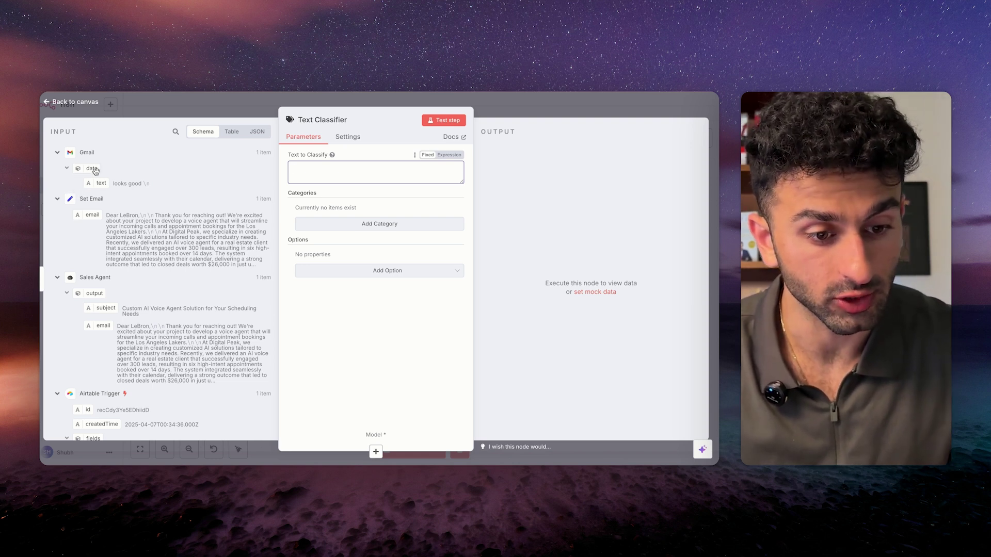
# Classify {{ $json.data.text }} into two categories, Approved and Deny.
pyautogui.moveTo(99, 184); pyautogui.dragTo(317, 178)
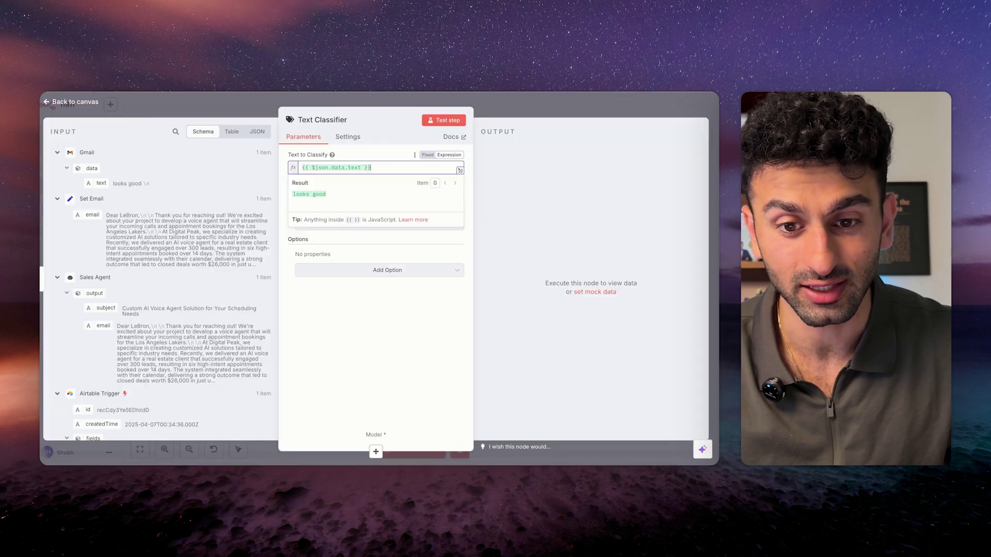
pyautogui.click(342, 221)
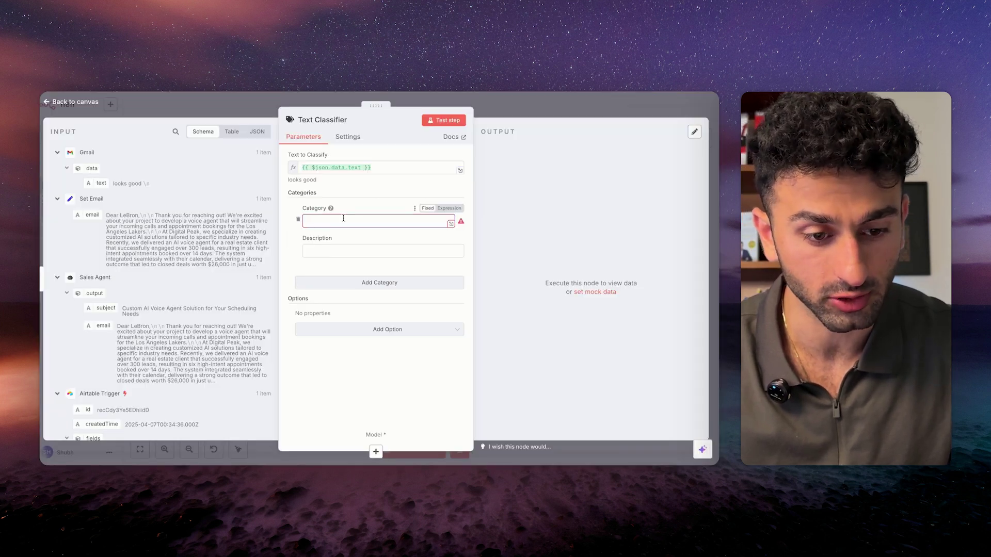
pyautogui.click(351, 222)
pyautogui.write('Approved')
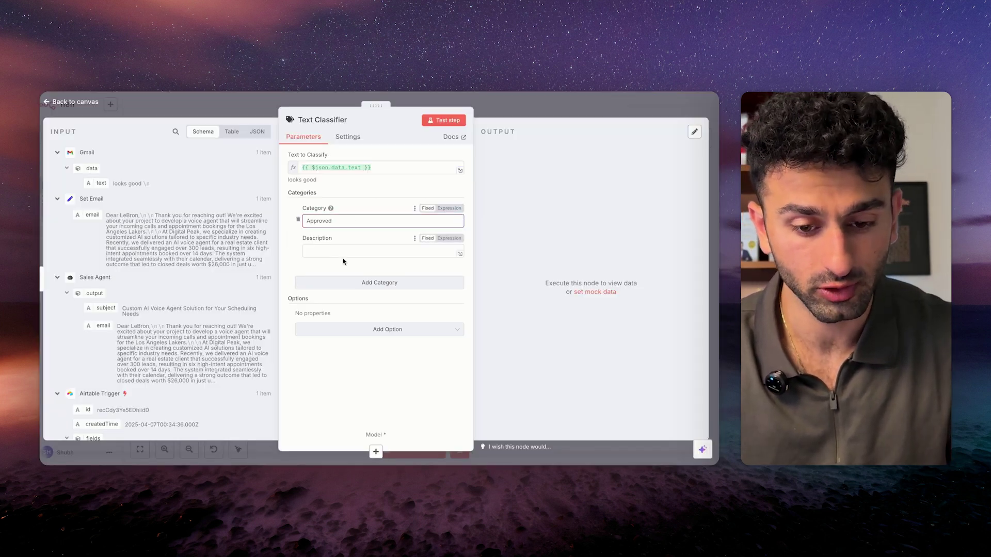
pyautogui.click(354, 282)
pyautogui.write('Deny')
# Paste a description defining when a reply counts as Approved.
pyautogui.click(374, 235)
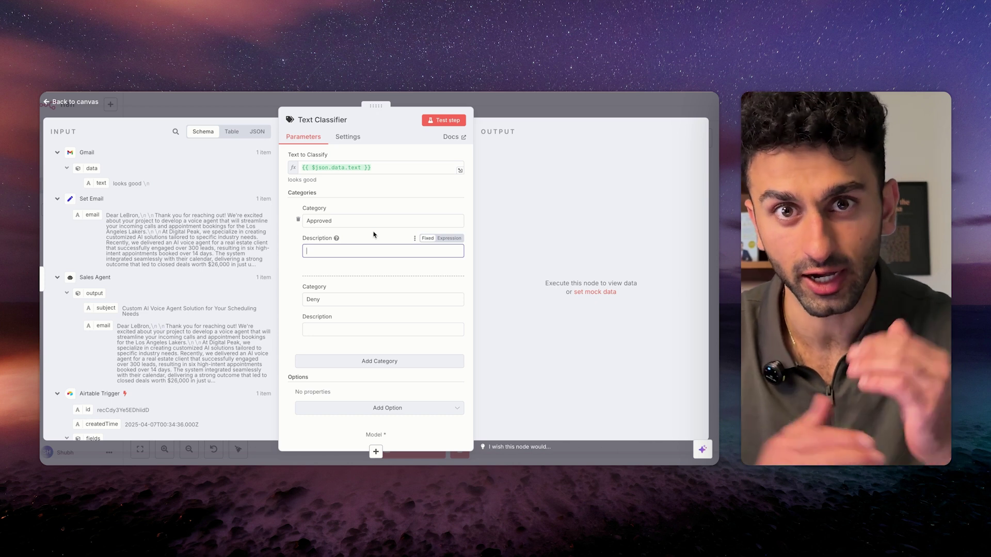
pyautogui.press('super+v')
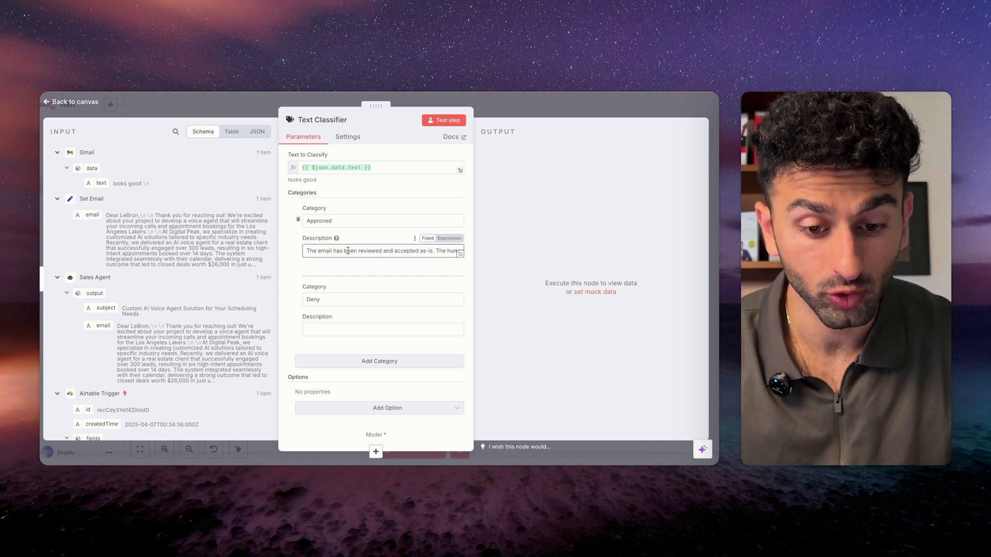
pyautogui.moveTo(307, 252); pyautogui.dragTo(381, 252)
pyautogui.hscroll(3, 396, 251)
pyautogui.moveTo(362, 251); pyautogui.dragTo(442, 251)
pyautogui.hscroll(2, 418, 252)
pyautogui.hscroll(8, 414, 252)
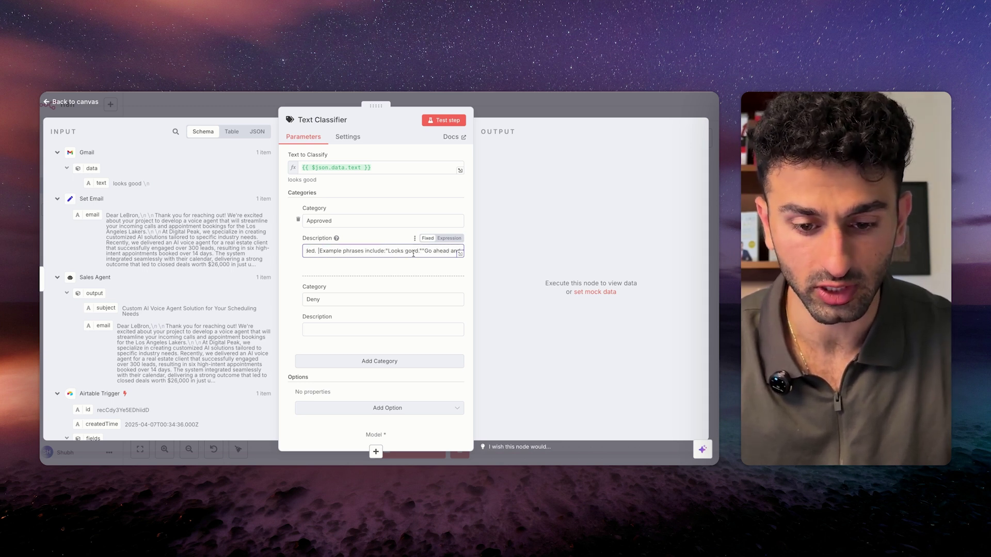
pyautogui.hscroll(4, 414, 252)
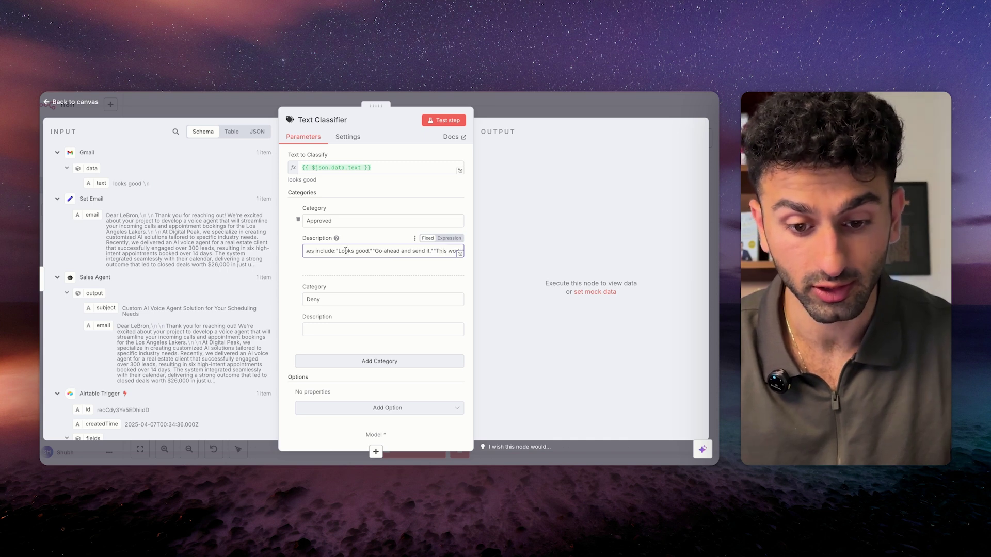
pyautogui.hscroll(5, 397, 251)
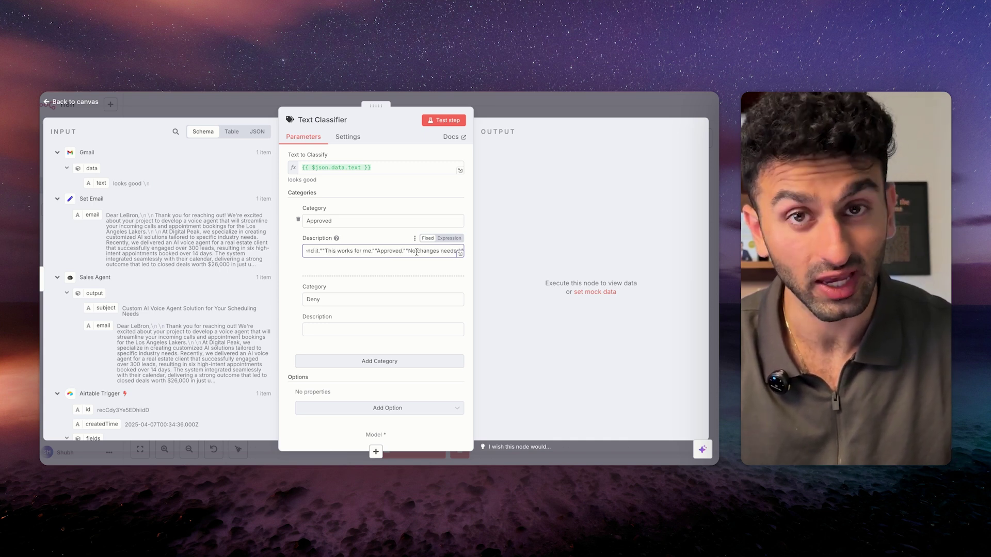
pyautogui.click(361, 270)
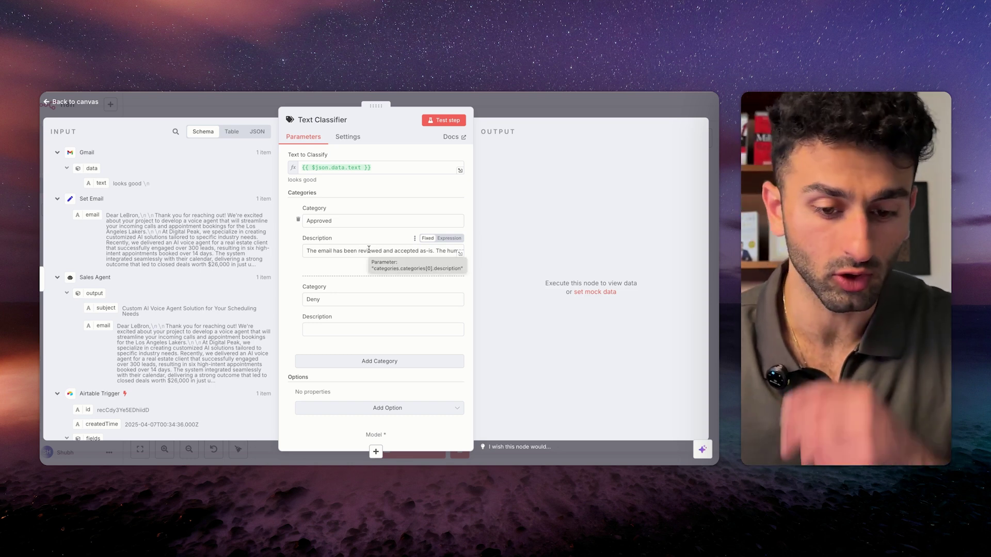
# Paste the Deny description covering reviewed emails that request modifications.
pyautogui.click(355, 330)
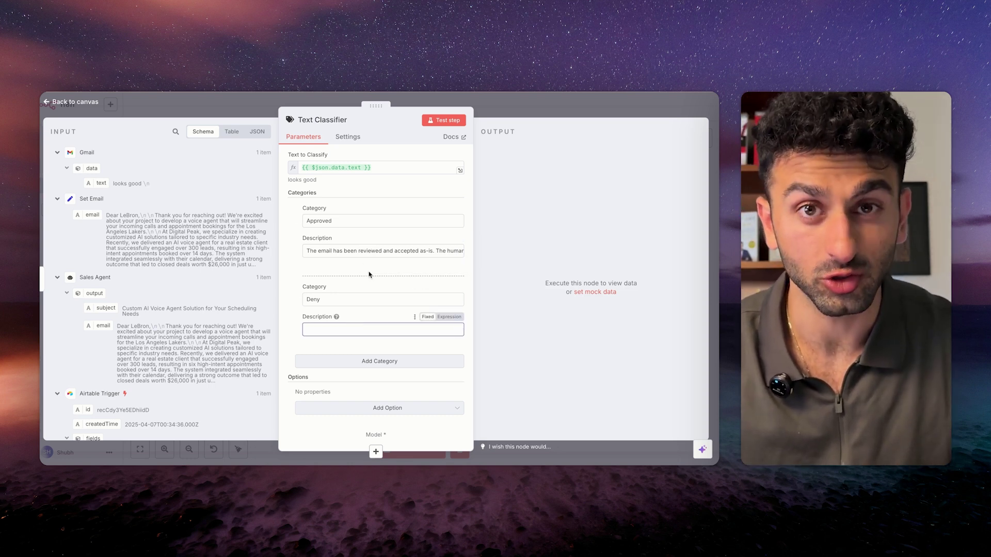
pyautogui.hotkey('ctrl', 'v')
pyautogui.hscroll(3, 369, 332)
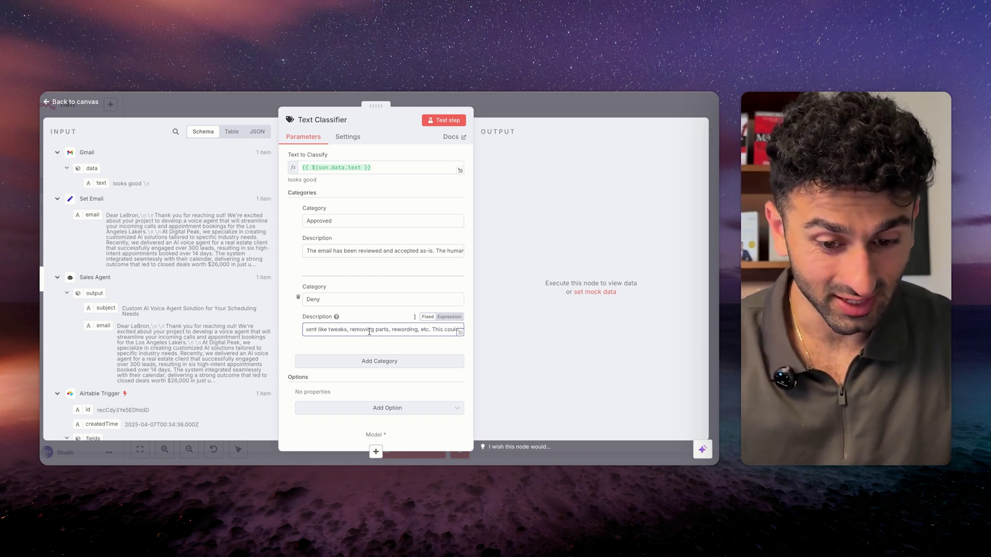
pyautogui.hscroll(5, 371, 331)
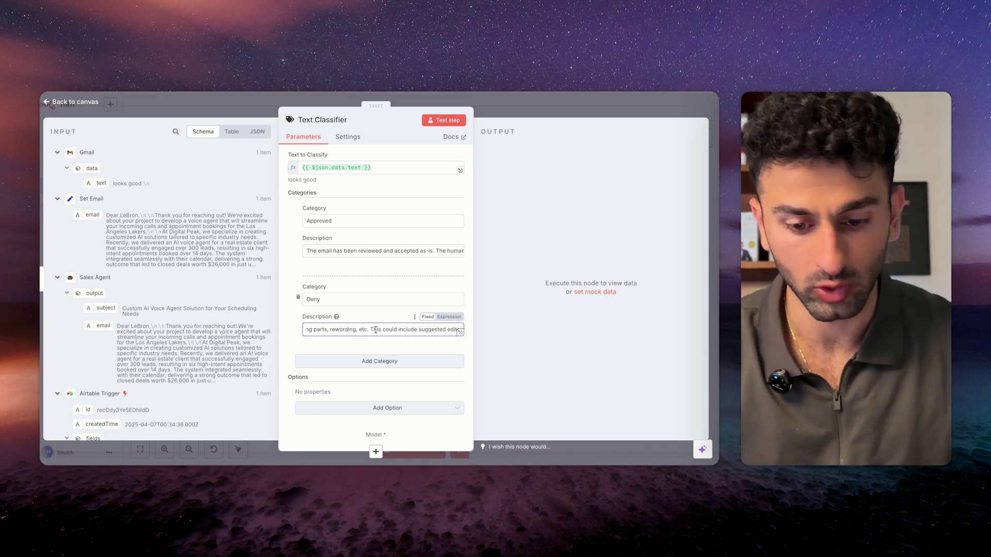
pyautogui.hscroll(4, 375, 330)
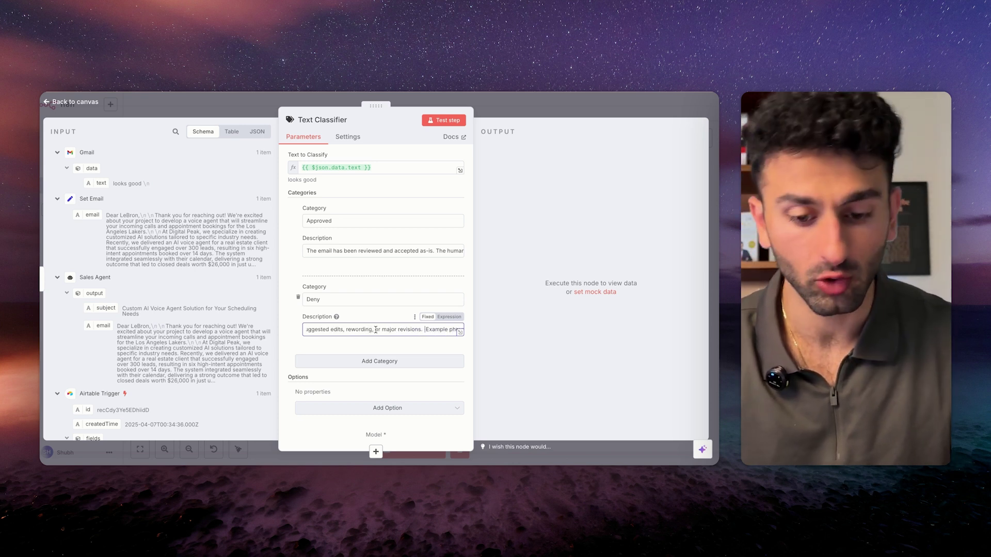
pyautogui.hscroll(3, 375, 331)
pyautogui.hscroll(4, 375, 330)
pyautogui.hscroll(2, 395, 330)
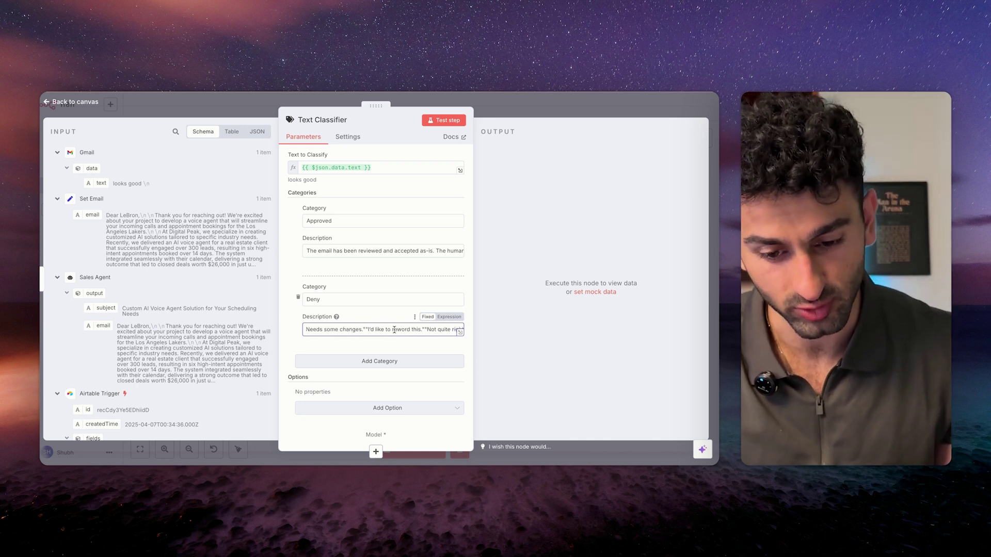
pyautogui.hscroll(3, 384, 329)
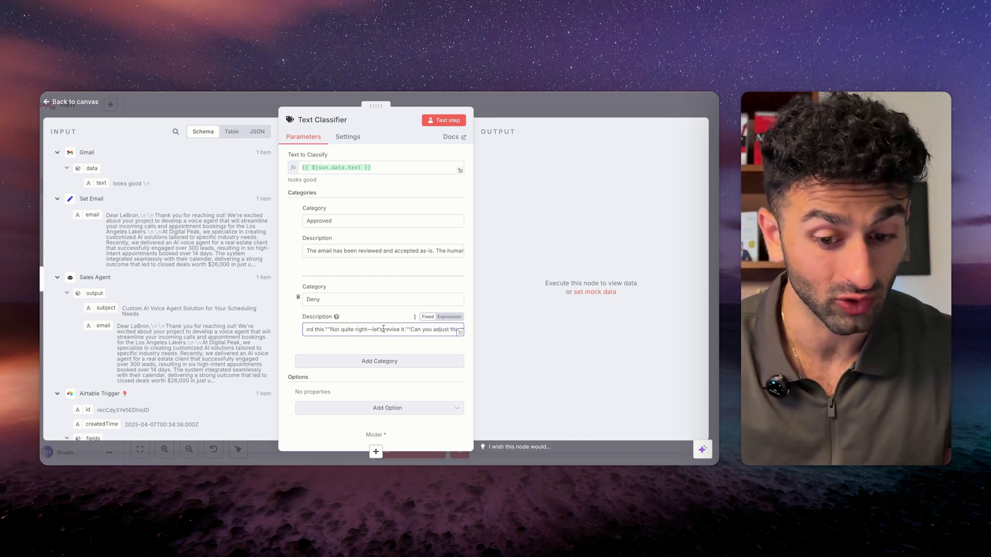
pyautogui.hscroll(2, 383, 328)
pyautogui.hscroll(3, 383, 329)
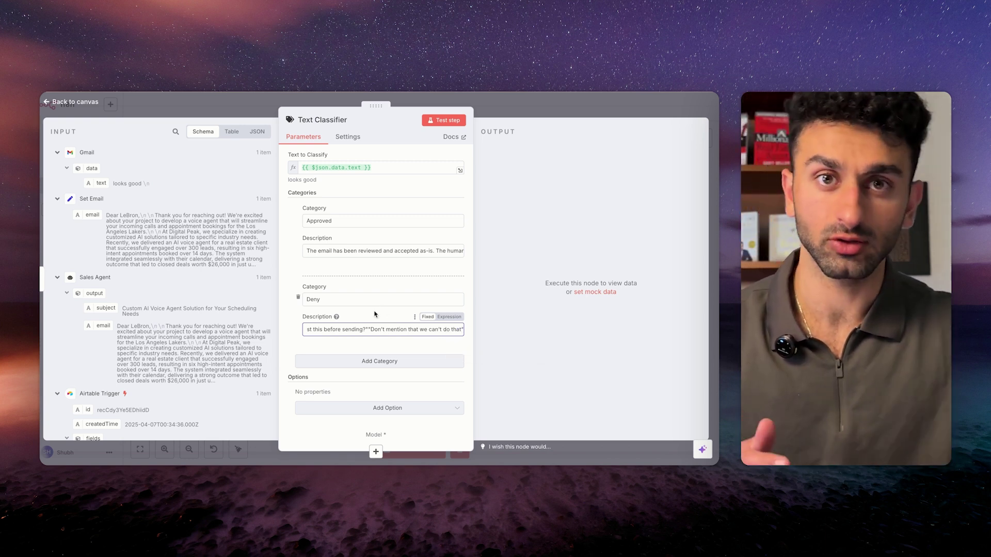
pyautogui.click(375, 314)
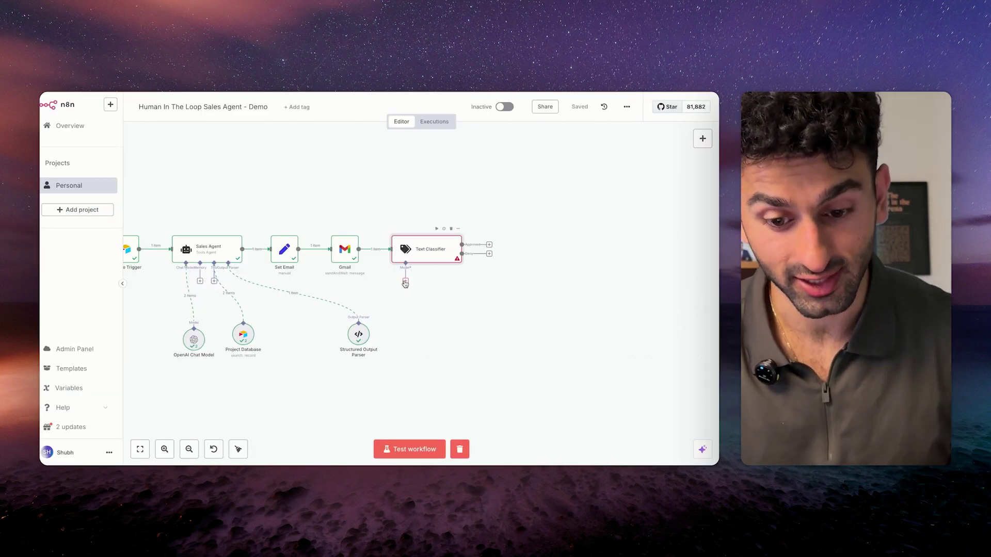
# Connect the OpenAI Chat Model to the Text Classifier as its language model.
pyautogui.click(405, 283)
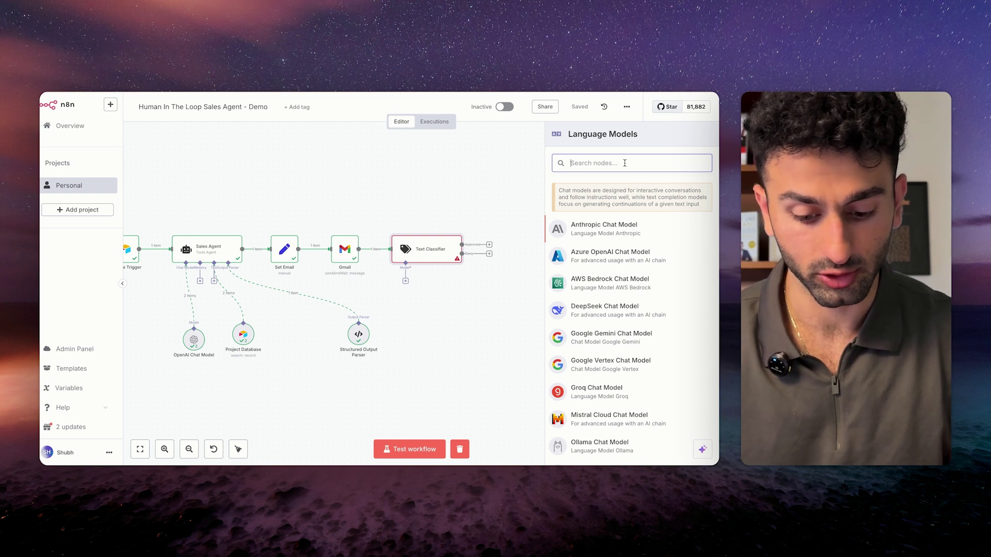
pyautogui.click(491, 188)
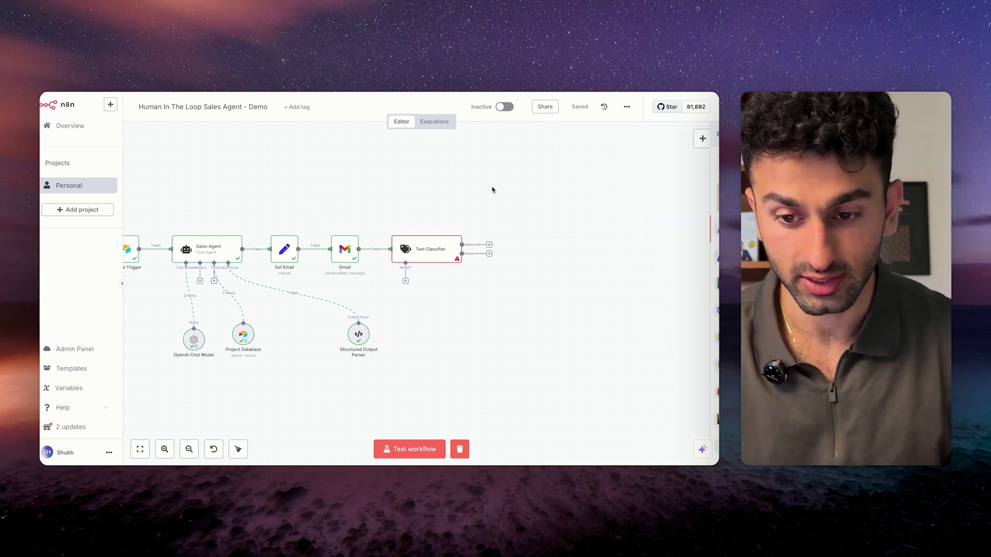
pyautogui.moveTo(194, 340); pyautogui.dragTo(442, 359)
pyautogui.moveTo(406, 283); pyautogui.dragTo(446, 341)
pyautogui.click(478, 308)
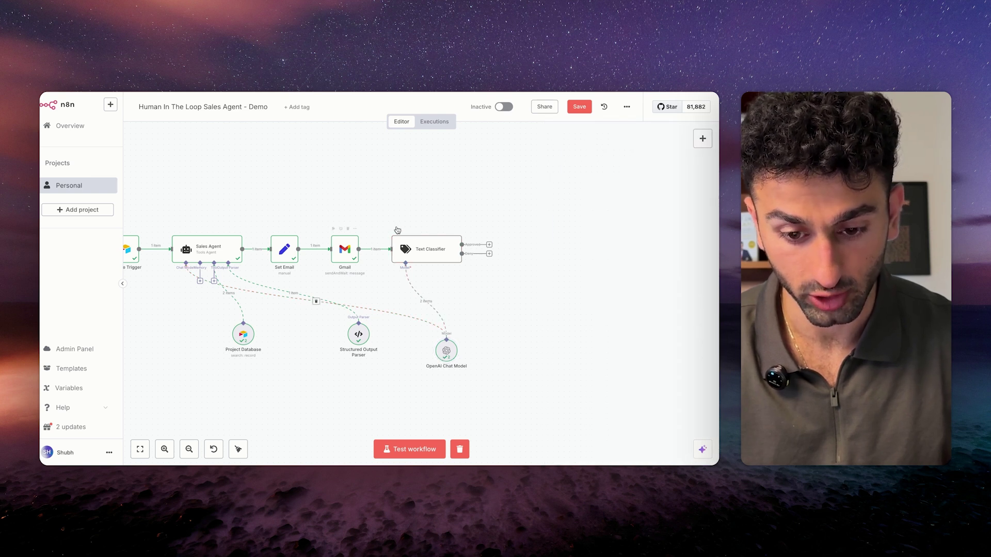
# Save the workflow, rename the classifier Classify Feedback, and start a step from Approved.
pyautogui.click(579, 108)
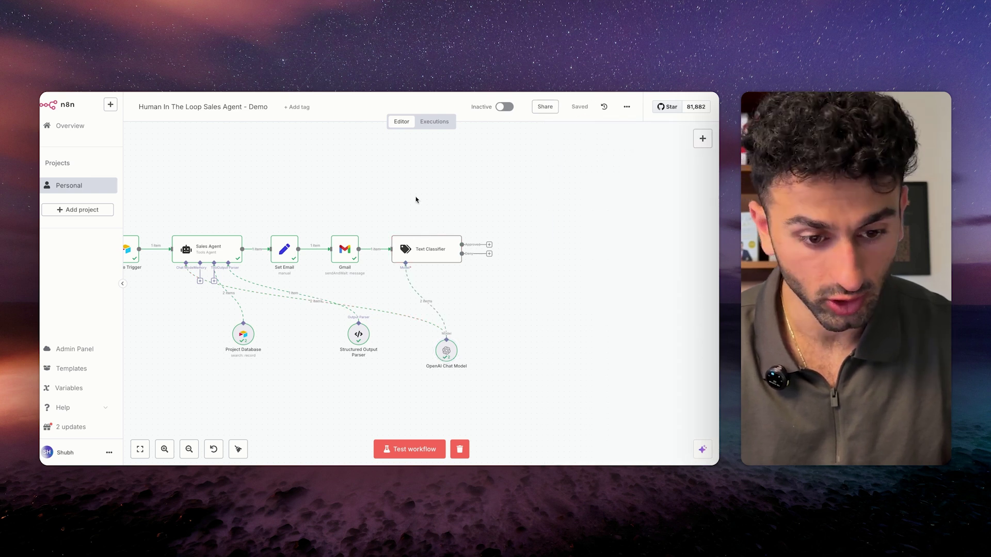
pyautogui.hscroll(-2, 416, 200)
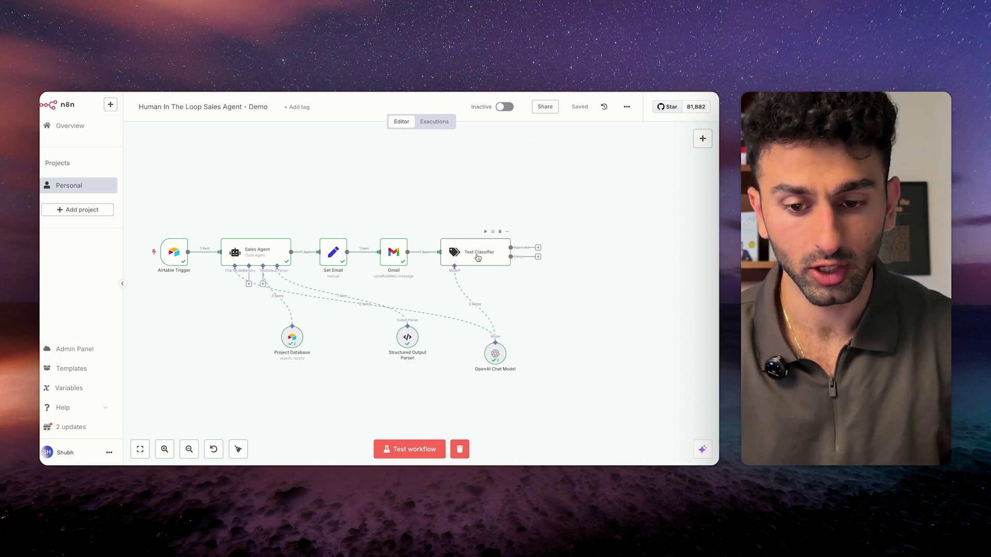
pyautogui.rightClick(477, 258)
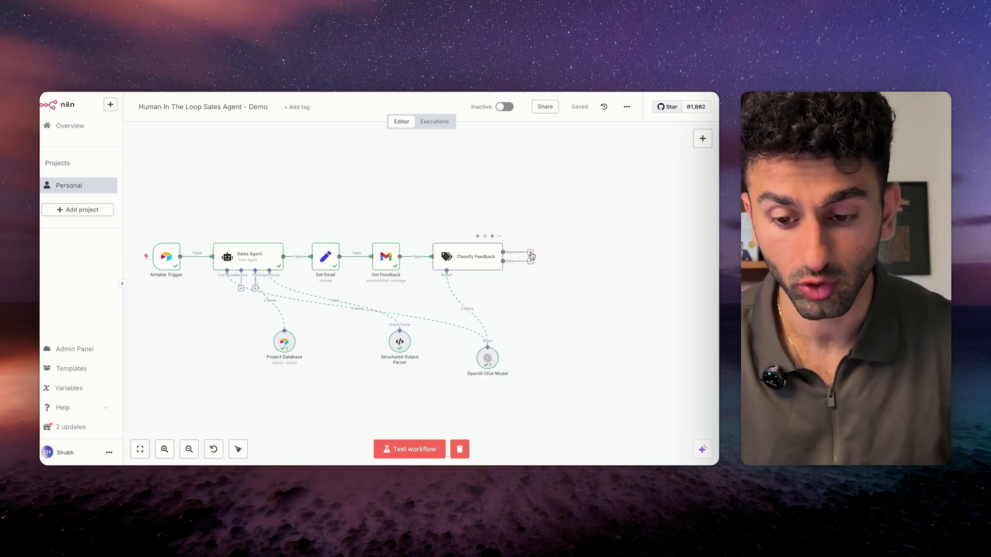
pyautogui.moveTo(562, 215); pyautogui.dragTo(563, 215)
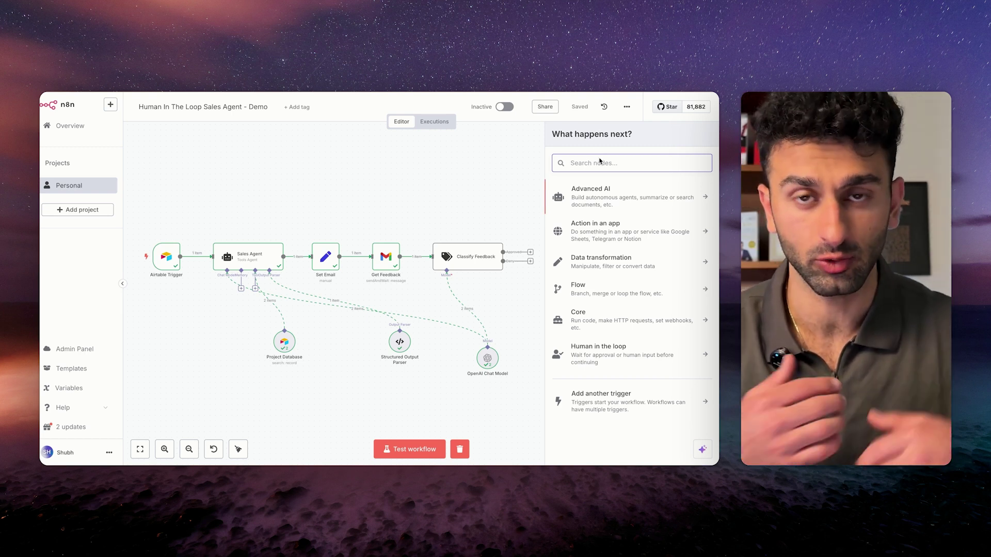
# Add a Gmail 'Send a message' node and execute previous nodes to load data.
pyautogui.write('gmail')
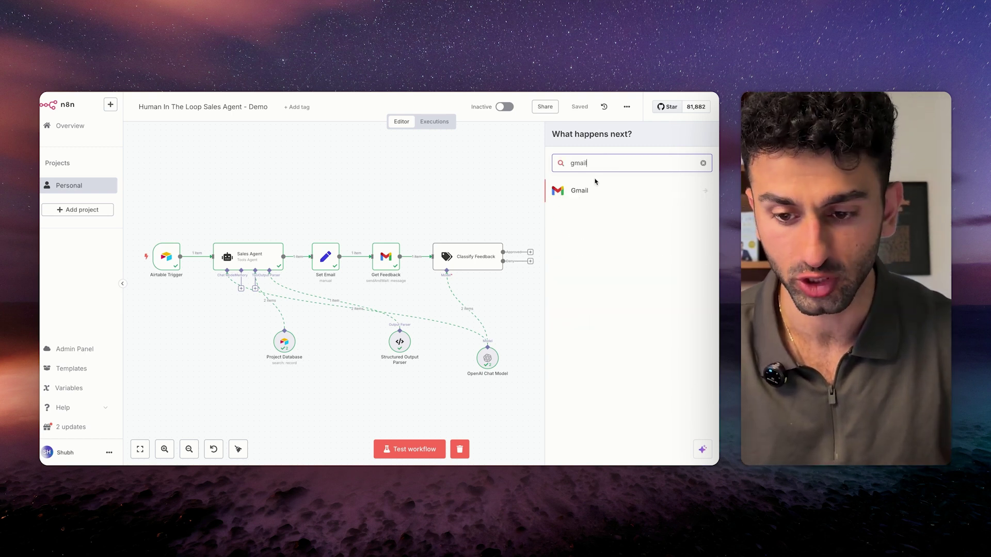
pyautogui.click(595, 188)
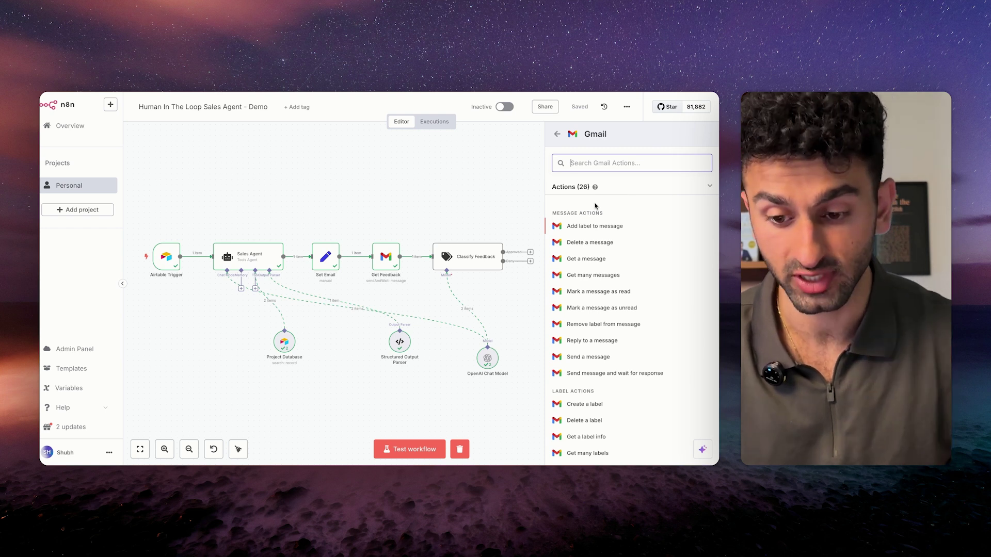
pyautogui.click(588, 357)
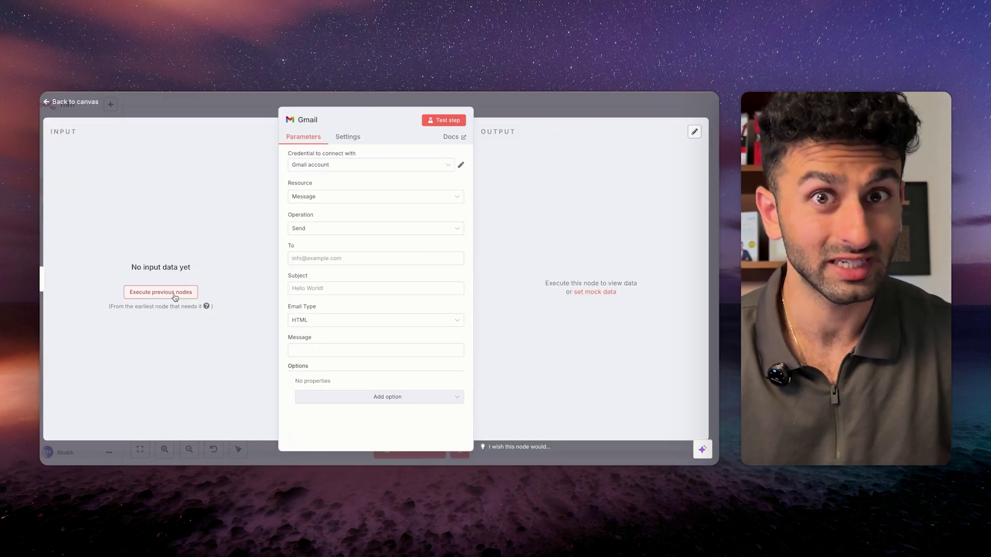
pyautogui.click(175, 291)
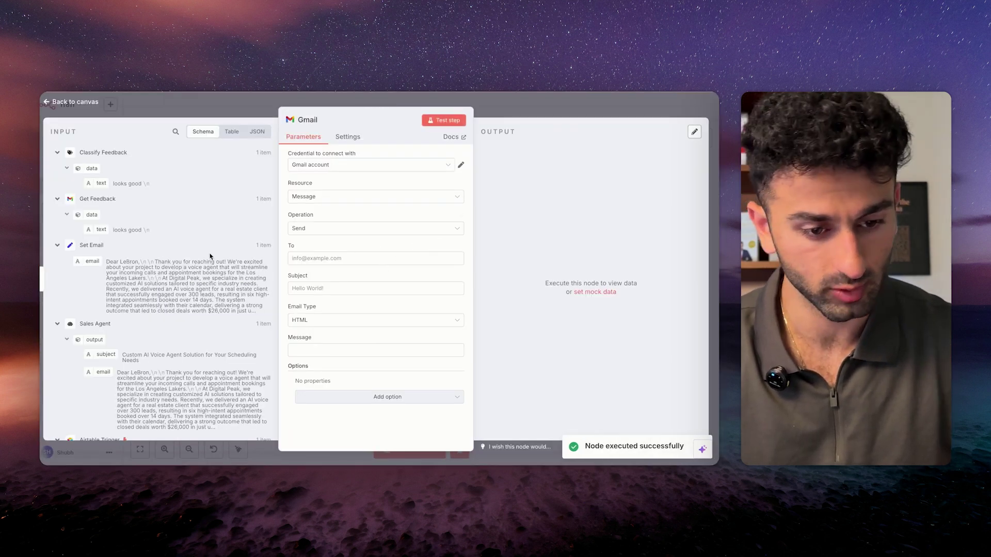
pyautogui.scroll(-8, 191, 258)
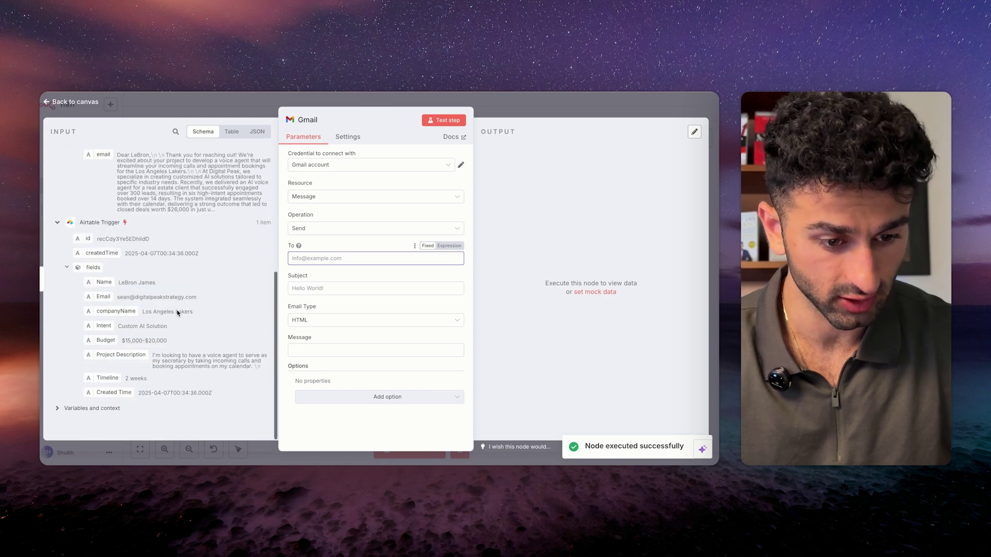
# Map the lead's Airtable Email, Sales Agent subject and Set Email body into To, Subject, Message.
pyautogui.moveTo(93, 298); pyautogui.dragTo(311, 259)
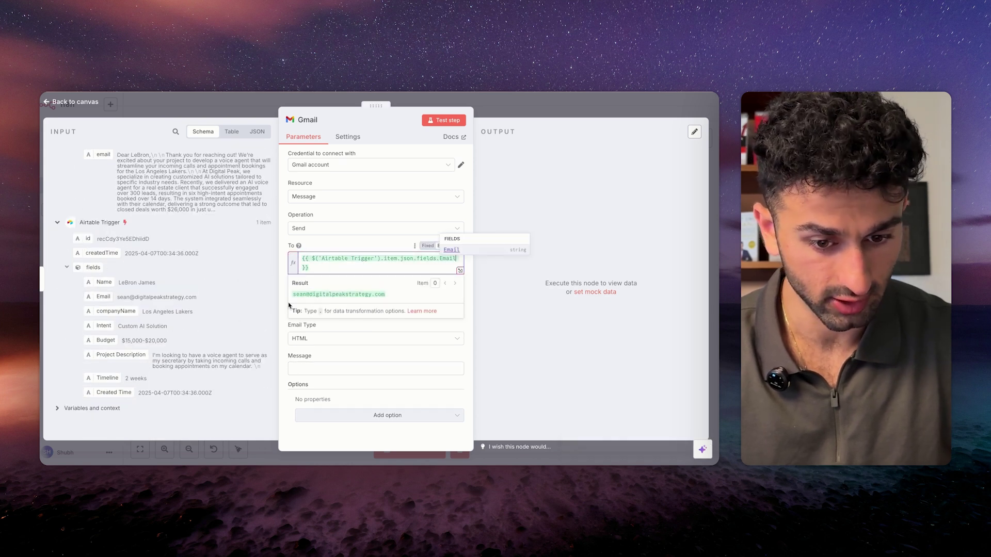
pyautogui.click(325, 338)
pyautogui.click(172, 281)
pyautogui.scroll(5, 175, 279)
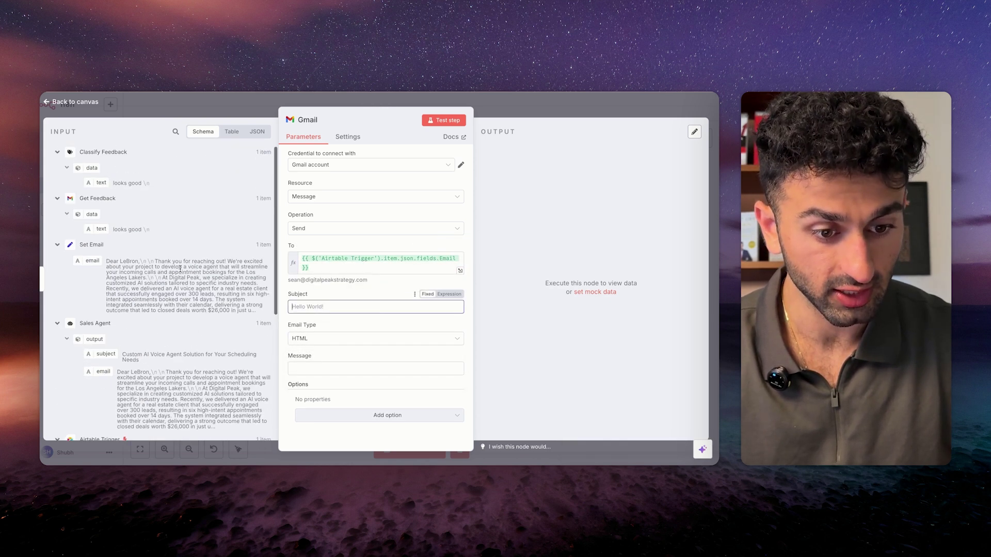
pyautogui.moveTo(102, 315); pyautogui.dragTo(362, 306)
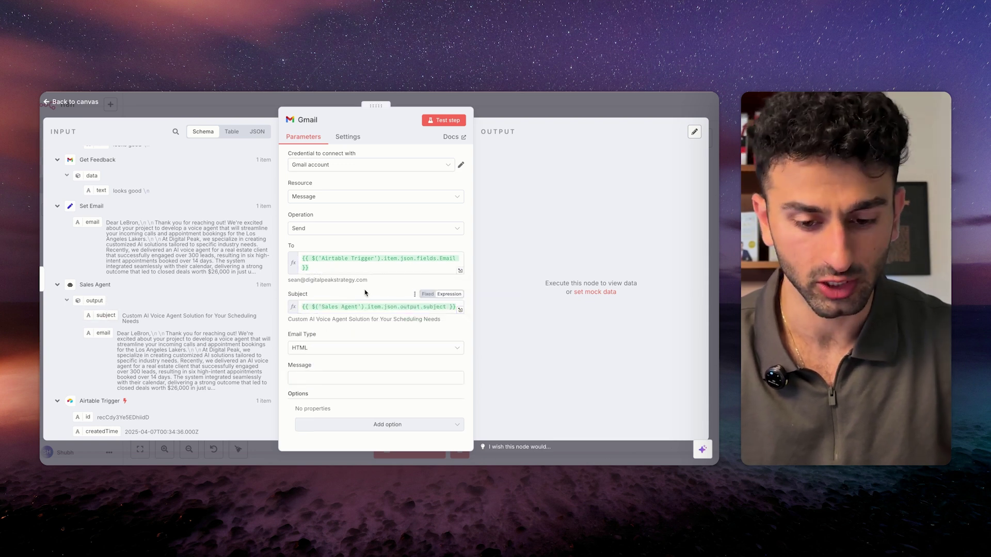
pyautogui.click(354, 377)
pyautogui.scroll(1, 129, 258)
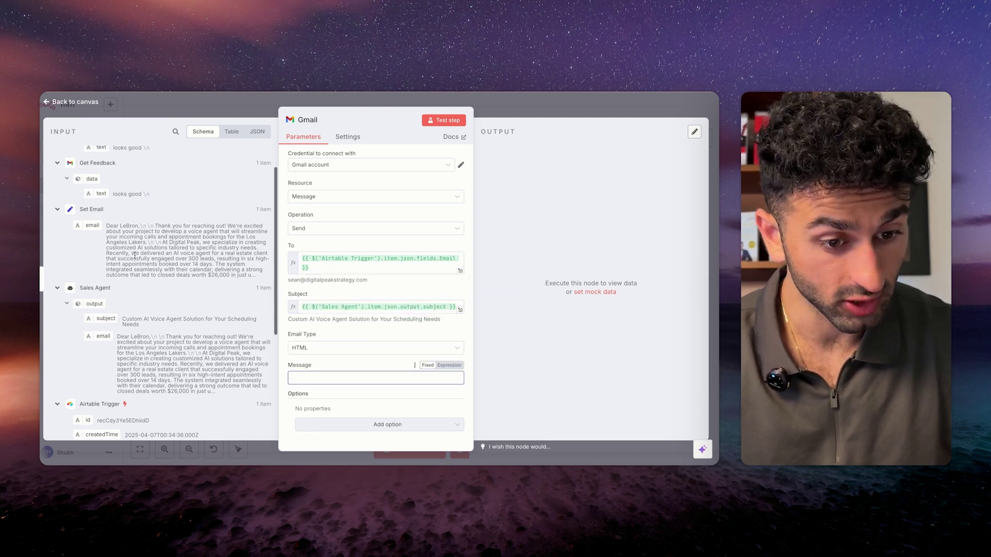
pyautogui.moveTo(89, 247); pyautogui.dragTo(335, 383)
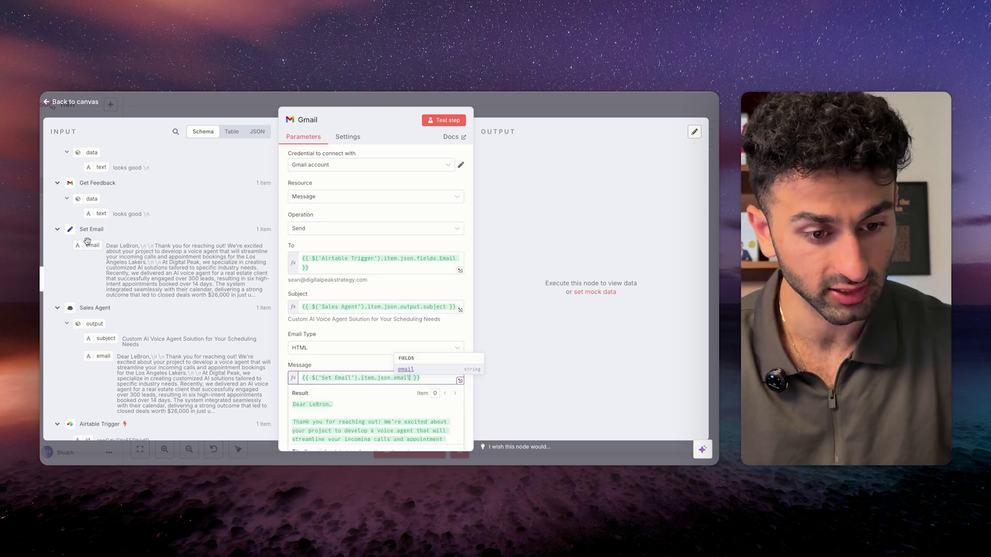
pyautogui.click(355, 334)
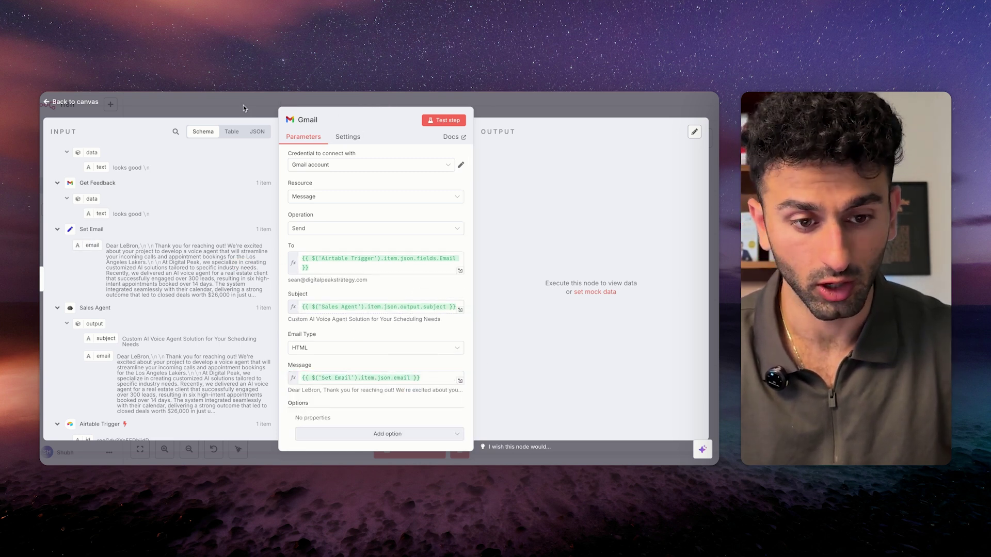
pyautogui.click(243, 108)
# Save the workflow with the Gmail step named Send Final Email.
pyautogui.hotkey('ctrl', 's')
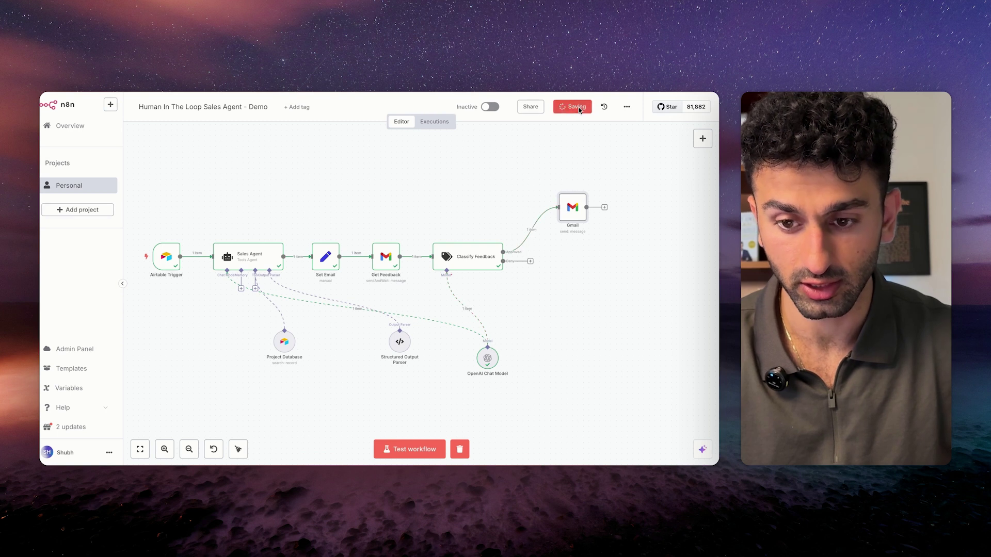
pyautogui.hscroll(5, 570, 310)
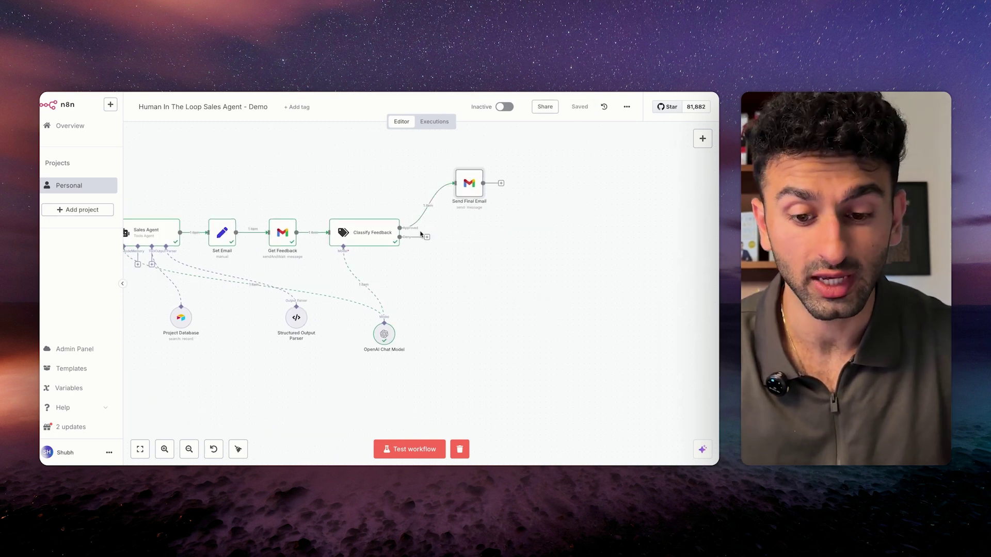
pyautogui.hscroll(-5, 414, 273)
pyautogui.hscroll(5, 413, 273)
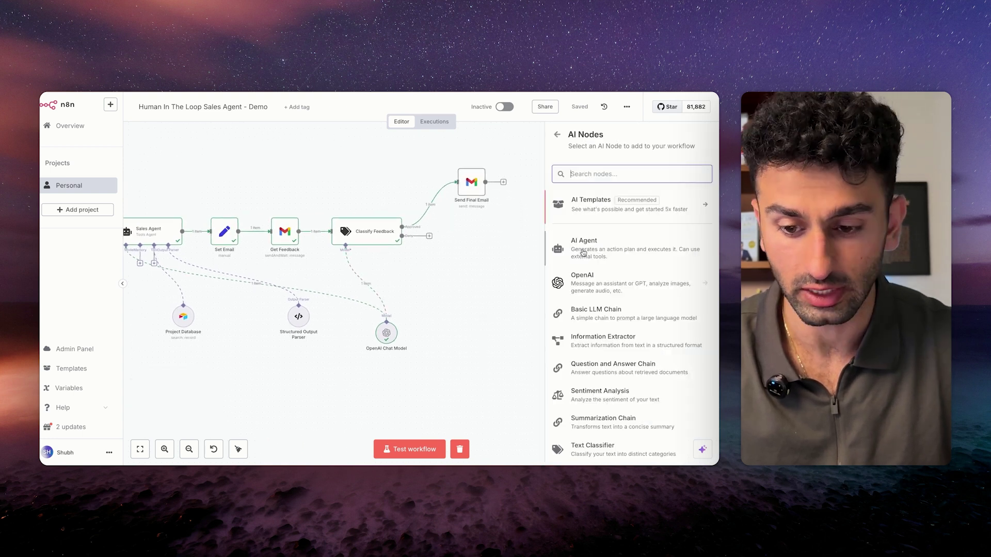
# Add an AI Agent with a 'Define below' prompt and paste in the email-writer system message.
pyautogui.click(583, 253)
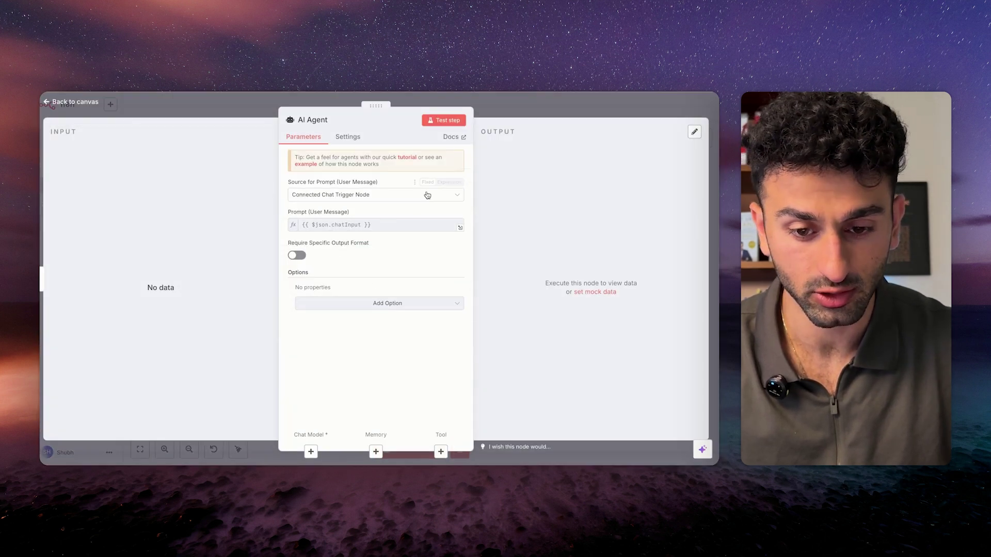
pyautogui.click(371, 195)
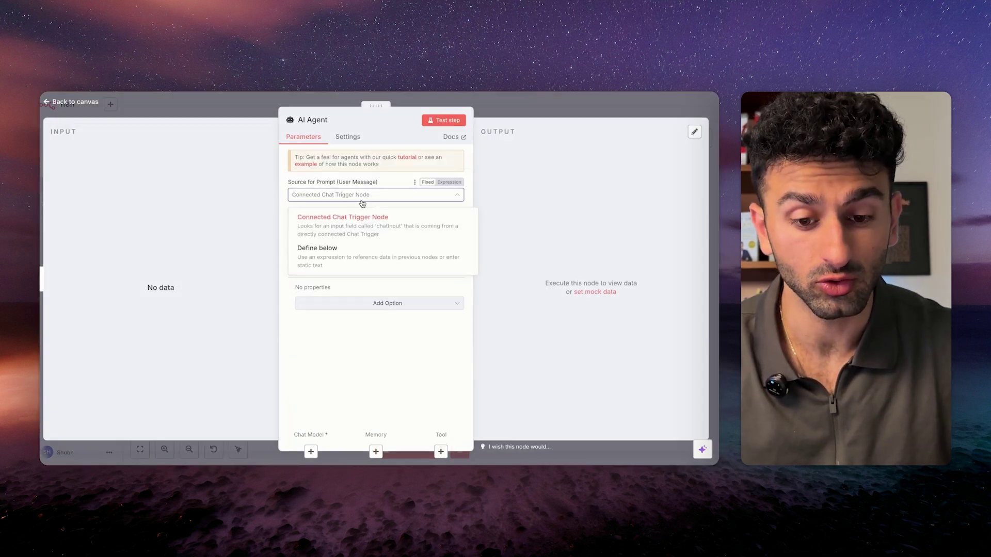
pyautogui.click(359, 254)
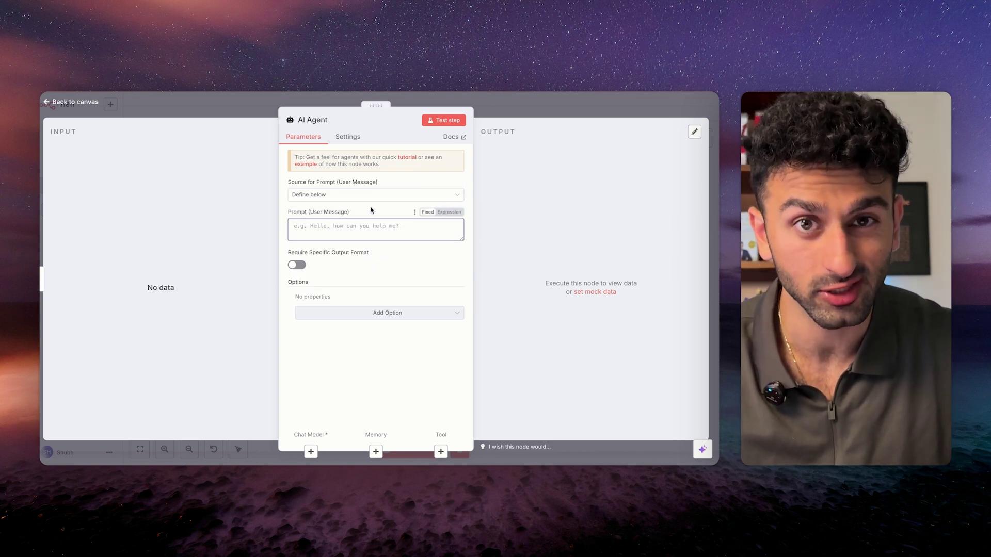
pyautogui.click(380, 313)
pyautogui.click(334, 336)
pyautogui.hotkey('ctrl', 'v')
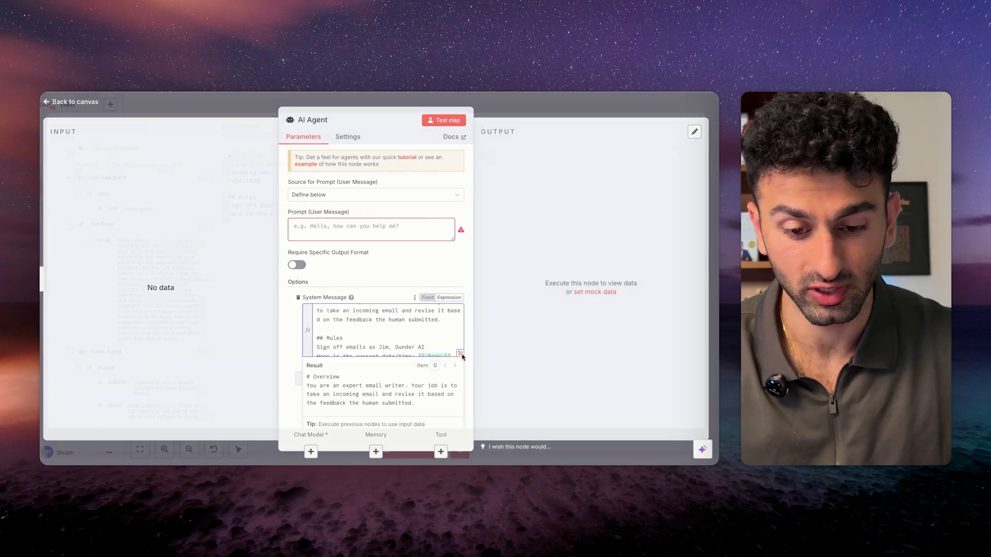
# Review the system message's overview, sign-off rule and current date/time line in the expanded editor.
pyautogui.click(460, 353)
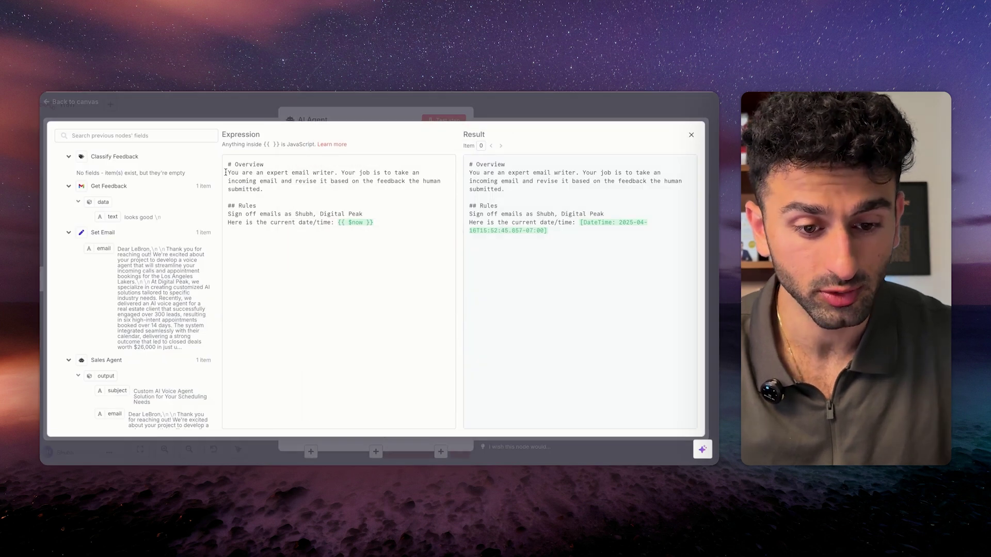
pyautogui.moveTo(228, 173); pyautogui.dragTo(395, 199)
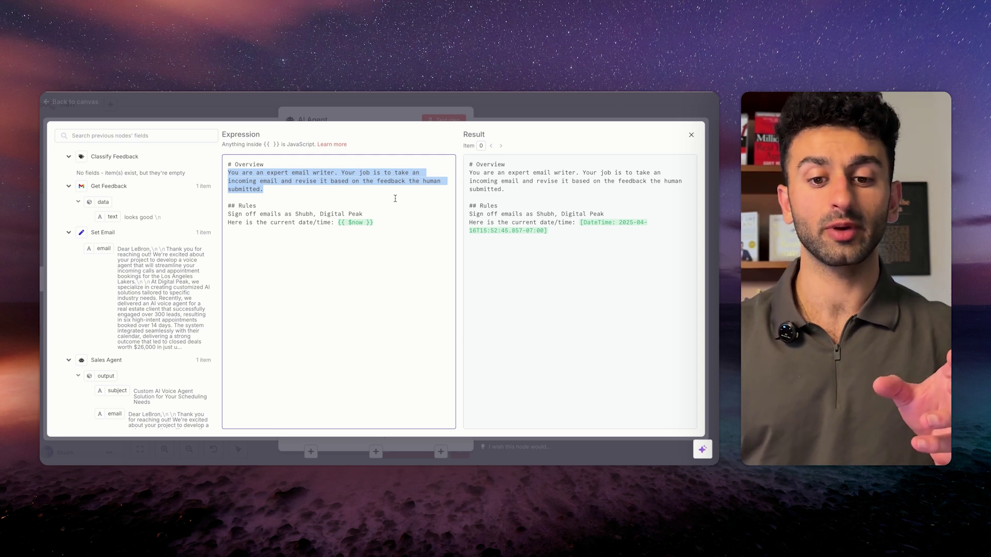
pyautogui.moveTo(228, 214); pyautogui.dragTo(421, 214)
pyautogui.moveTo(296, 214); pyautogui.dragTo(410, 216)
pyautogui.click(370, 214)
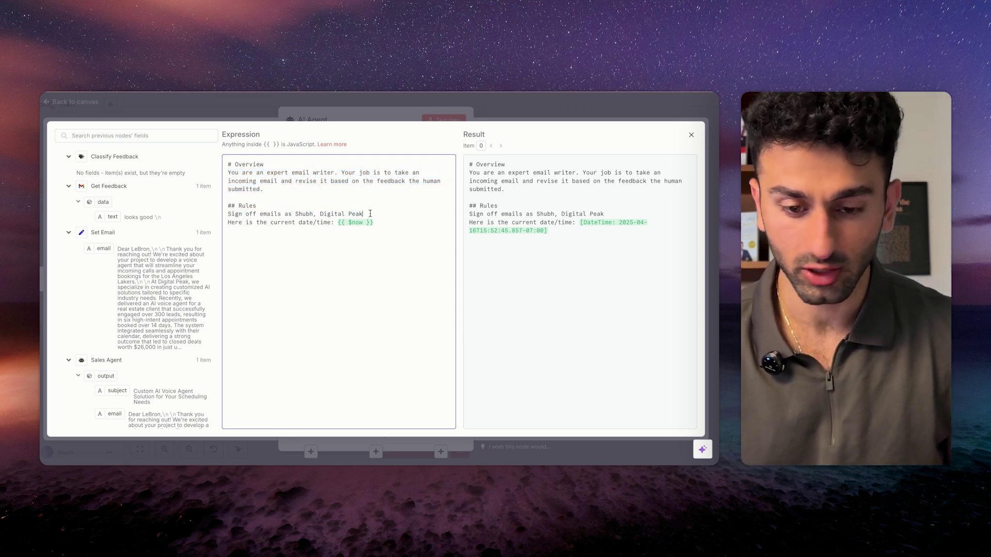
pyautogui.moveTo(228, 222); pyautogui.dragTo(493, 222)
pyautogui.click(415, 191)
pyautogui.press('Escape')
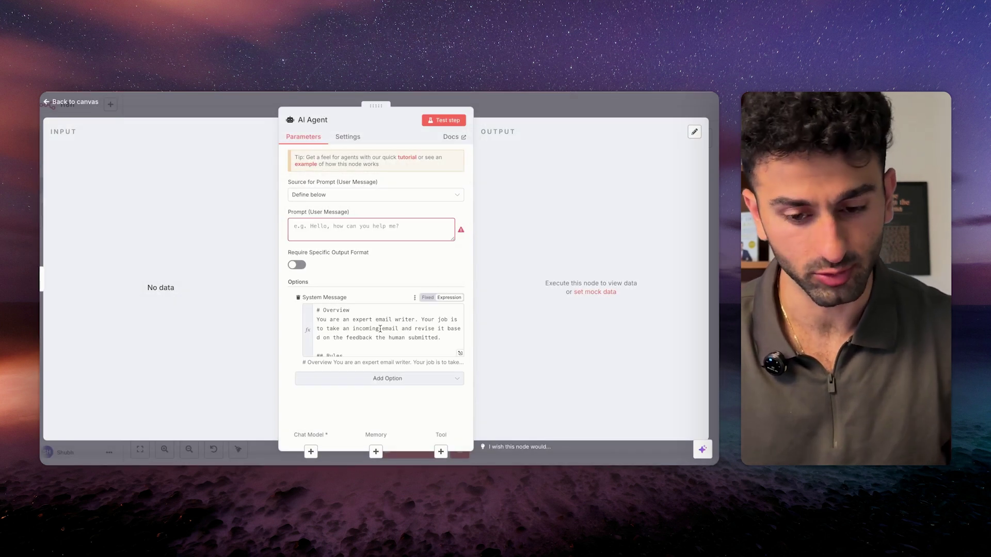
# Paste the email-and-feedback user prompt, name the agent 'Revision Agent', and require a specific output format.
pyautogui.click(374, 227)
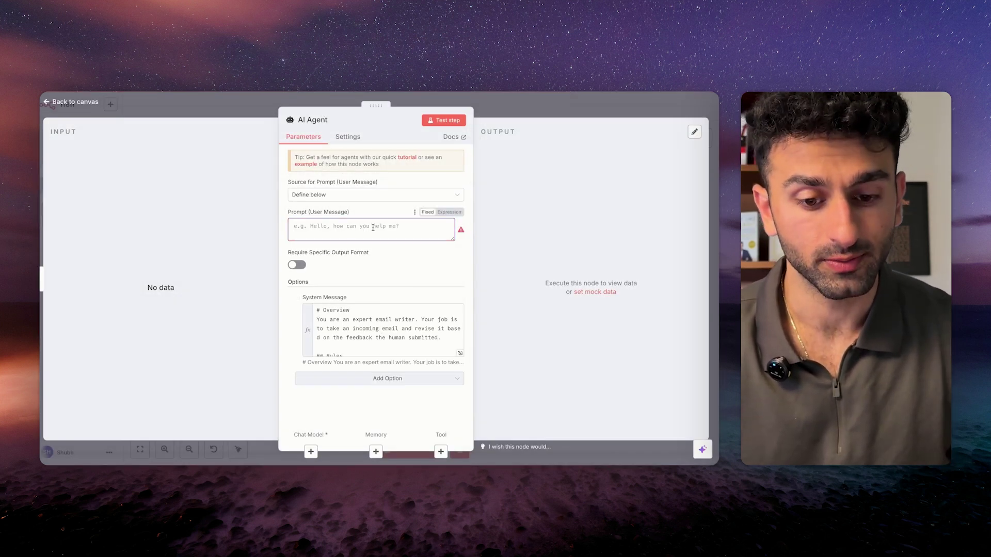
pyautogui.write("Email: {{ $('Set Email').item.json.email }}  Feedback from human: {{ $json.data.text }}")
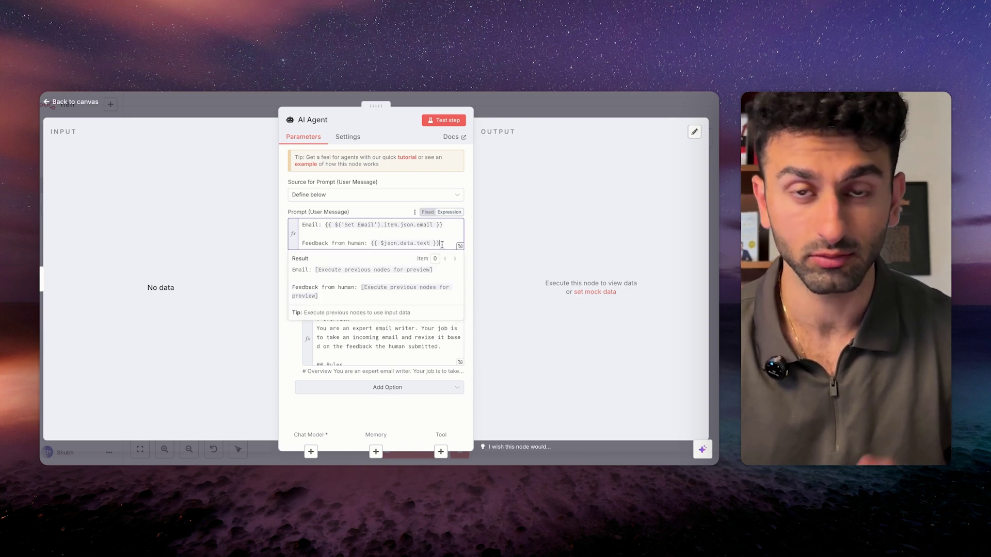
pyautogui.click(313, 120)
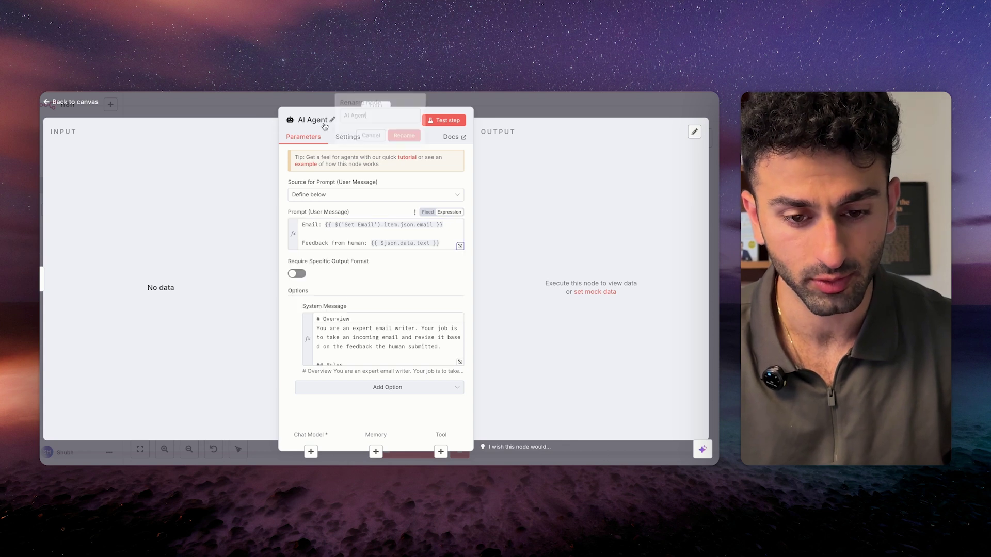
pyautogui.write('Revision Agent')
pyautogui.press('Return')
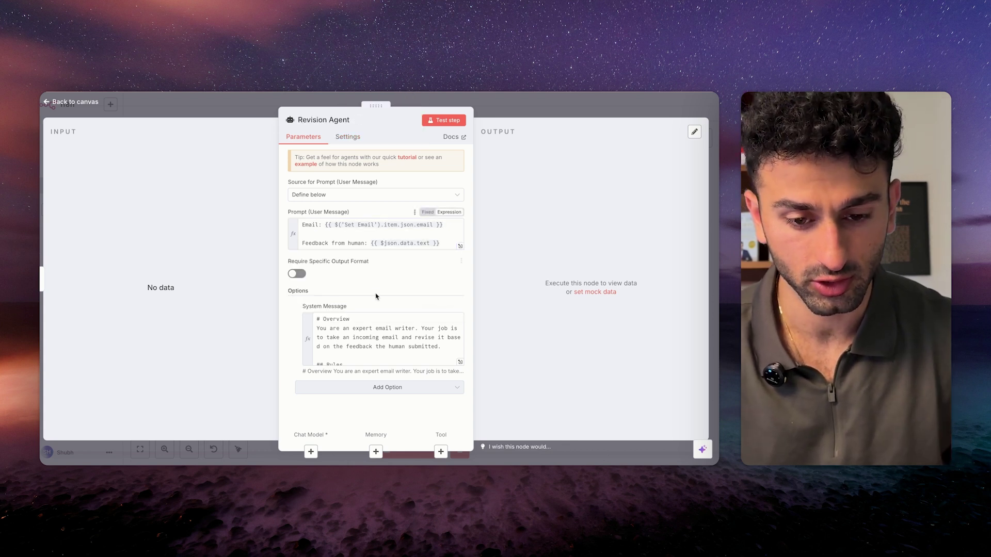
pyautogui.click(298, 274)
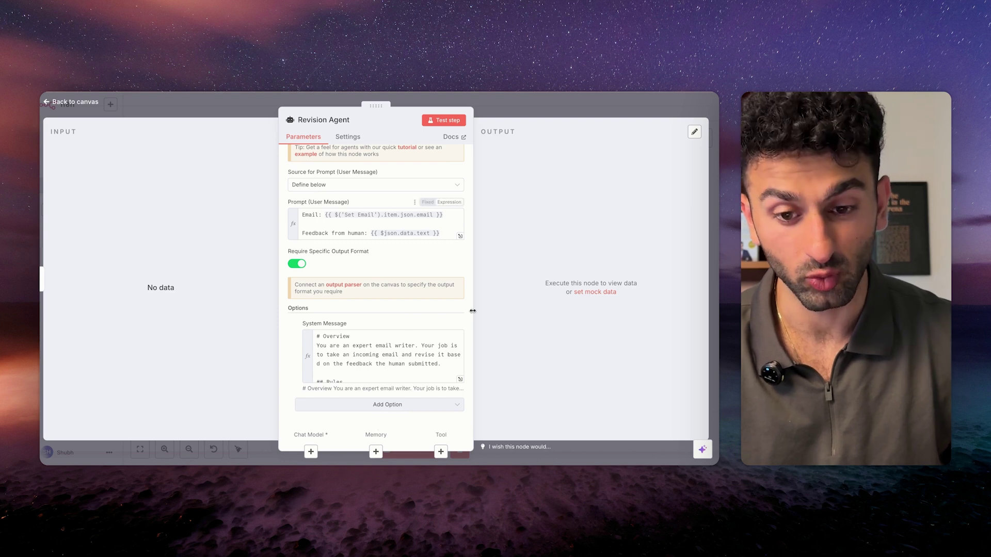
pyautogui.click(238, 107)
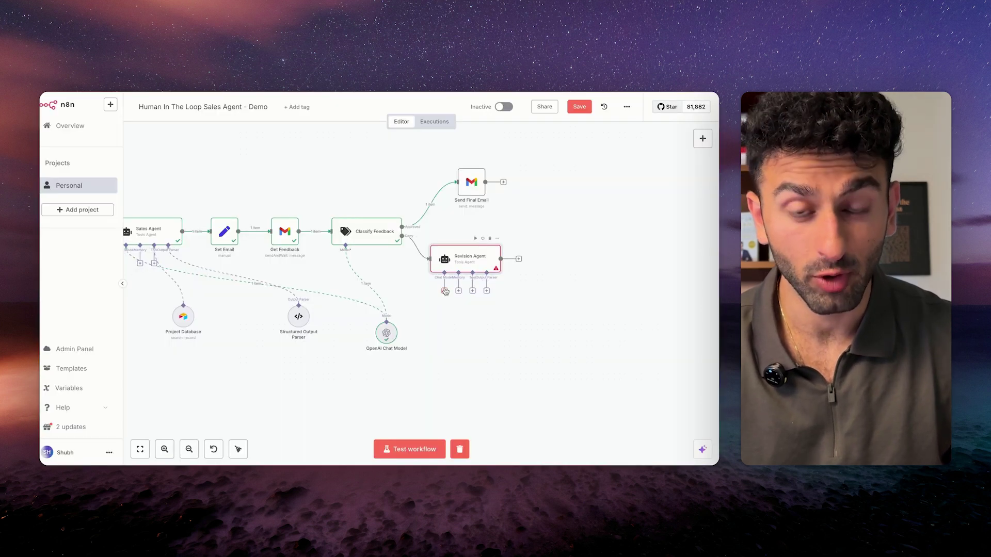
# Attach the OpenAI Chat Model and Structured Output Parser to the Revision Agent and check the parser schema.
pyautogui.moveTo(445, 291); pyautogui.dragTo(375, 335)
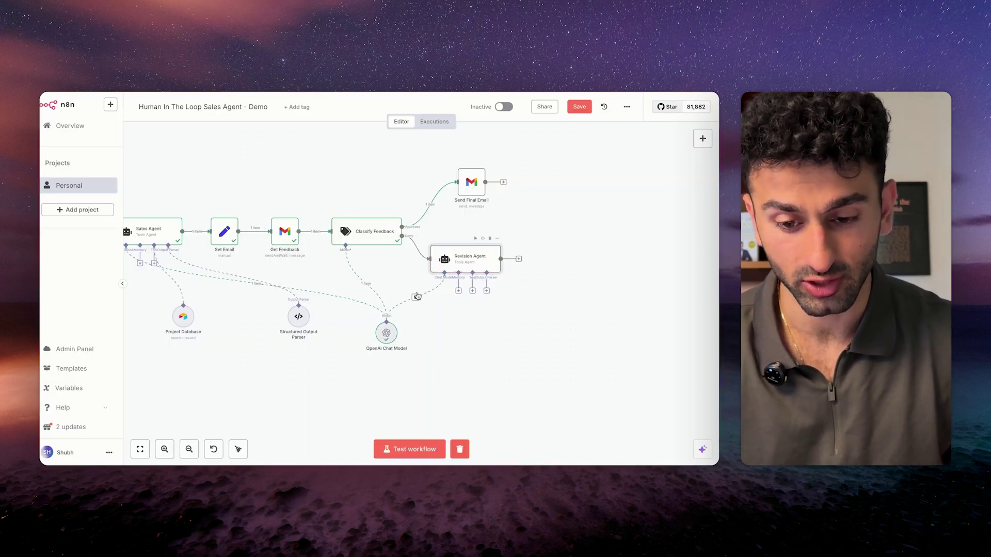
pyautogui.scroll(3, 461, 331)
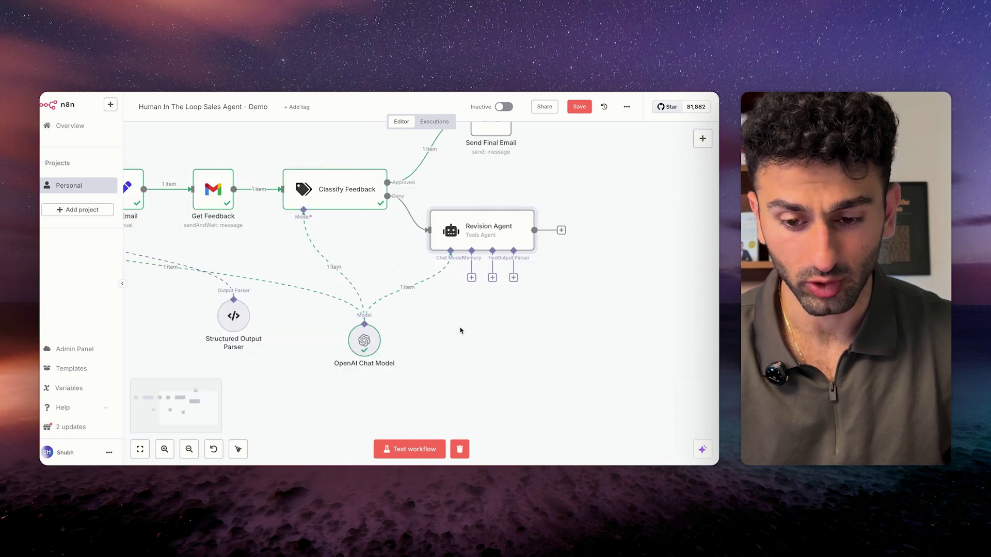
pyautogui.moveTo(516, 278); pyautogui.dragTo(236, 315)
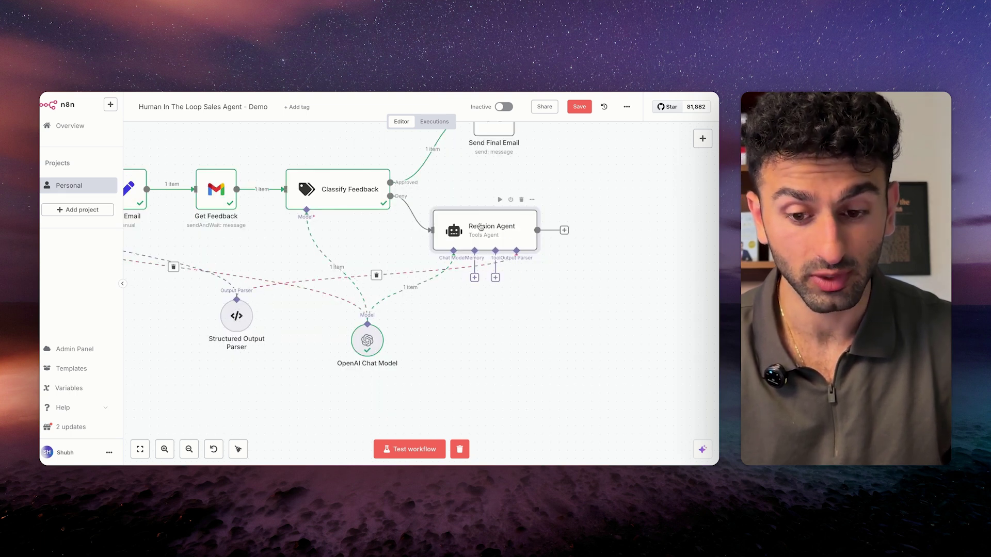
pyautogui.moveTo(481, 229); pyautogui.dragTo(521, 212)
pyautogui.doubleClick(237, 315)
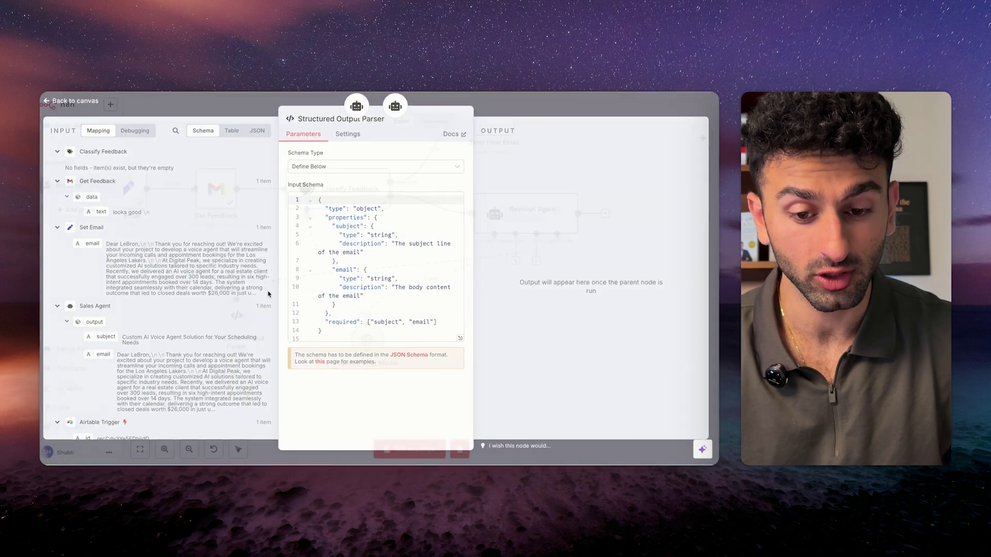
pyautogui.moveTo(323, 209); pyautogui.dragTo(330, 340)
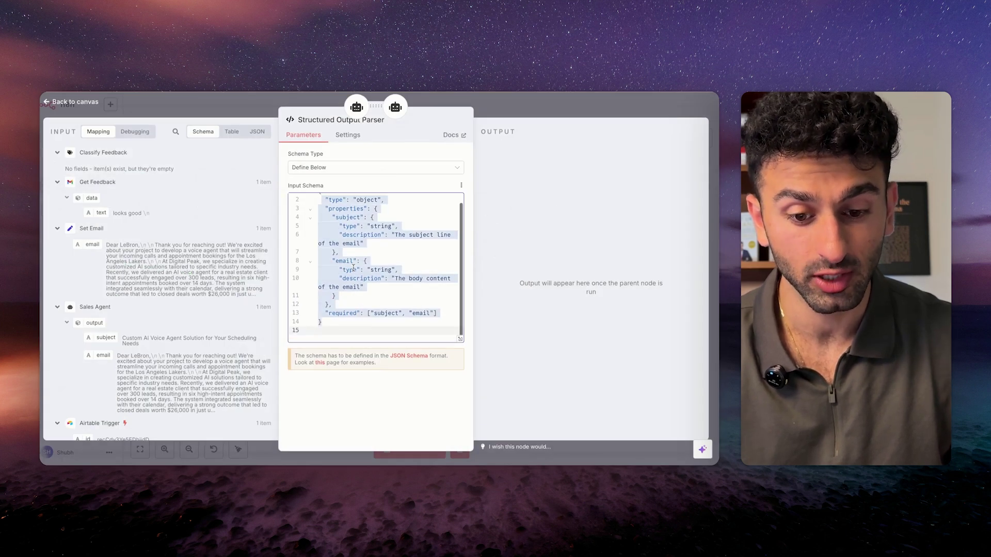
pyautogui.click(256, 104)
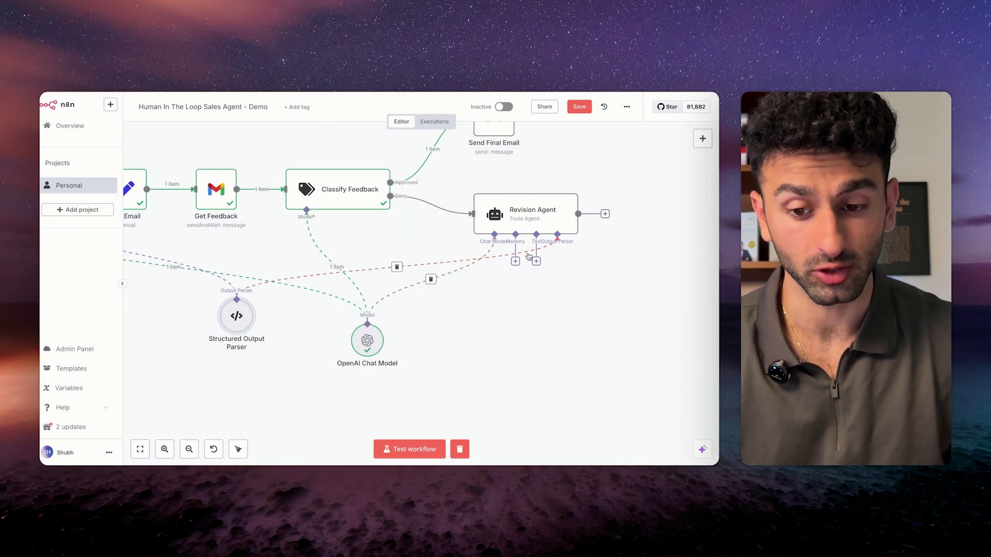
# Loop the Revision Agent's output back into Set Email, save, and fit the workflow in view.
pyautogui.hscroll(-1, 583, 245)
pyautogui.scroll(1, 583, 245)
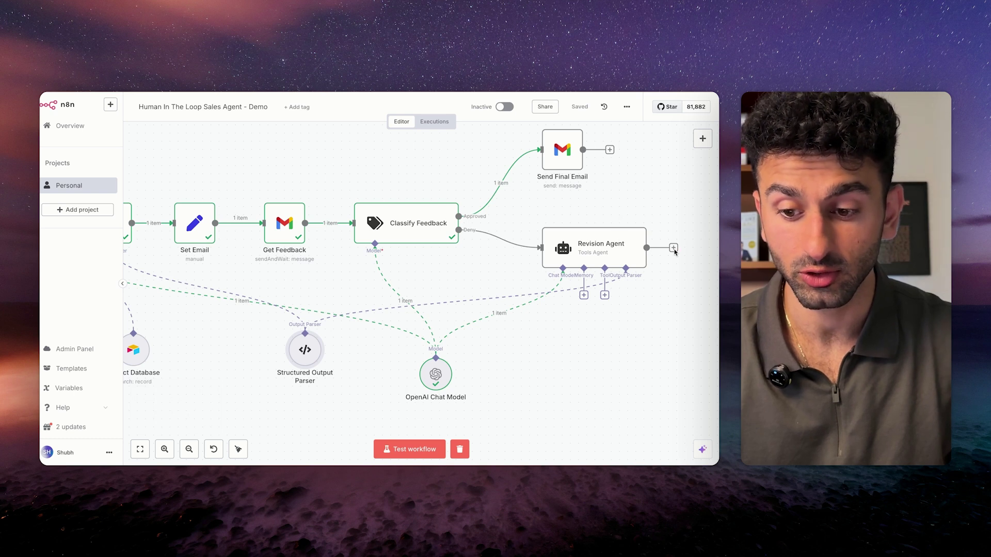
pyautogui.moveTo(677, 251); pyautogui.dragTo(181, 236)
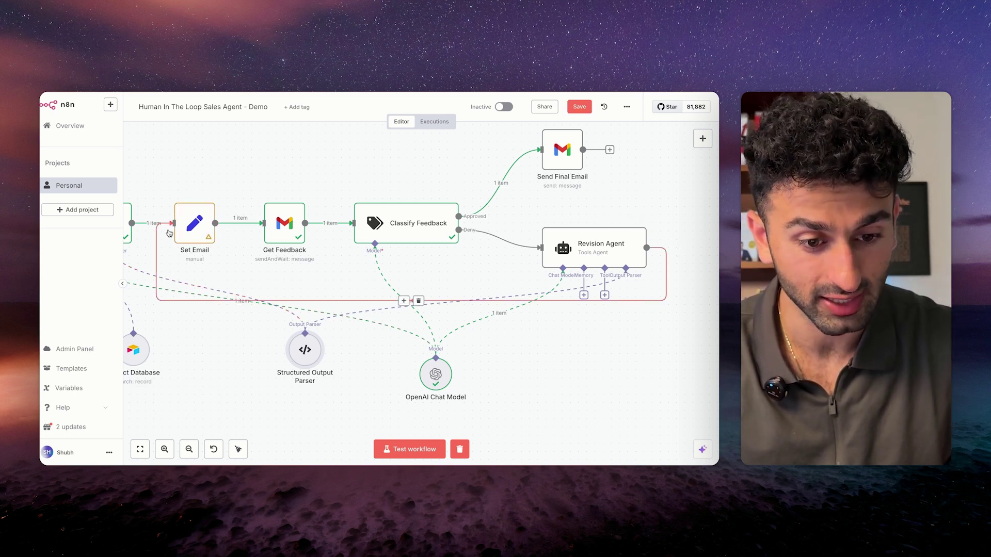
pyautogui.press('super+s')
pyautogui.hscroll(-2, 214, 224)
pyautogui.doubleClick(214, 225)
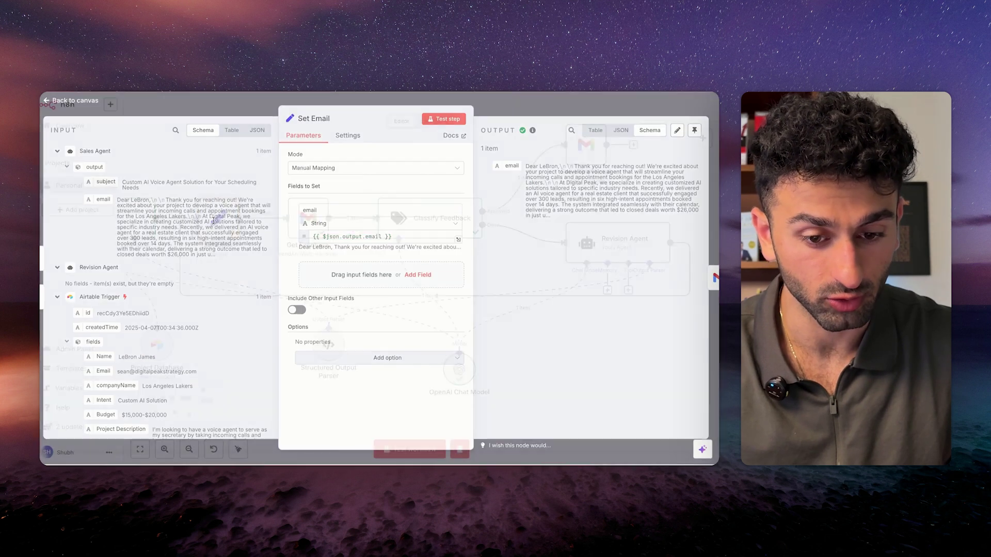
pyautogui.click(710, 279)
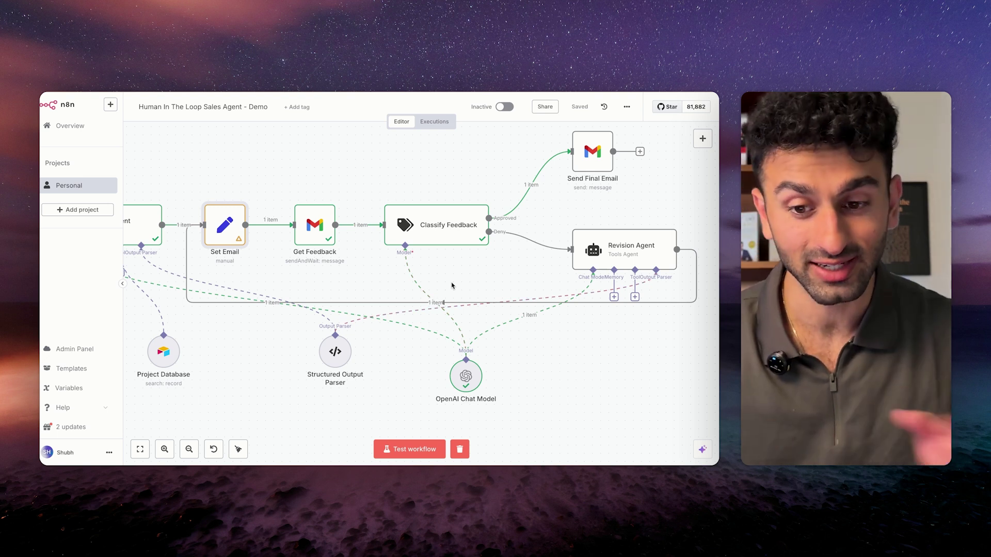
pyautogui.press('1')
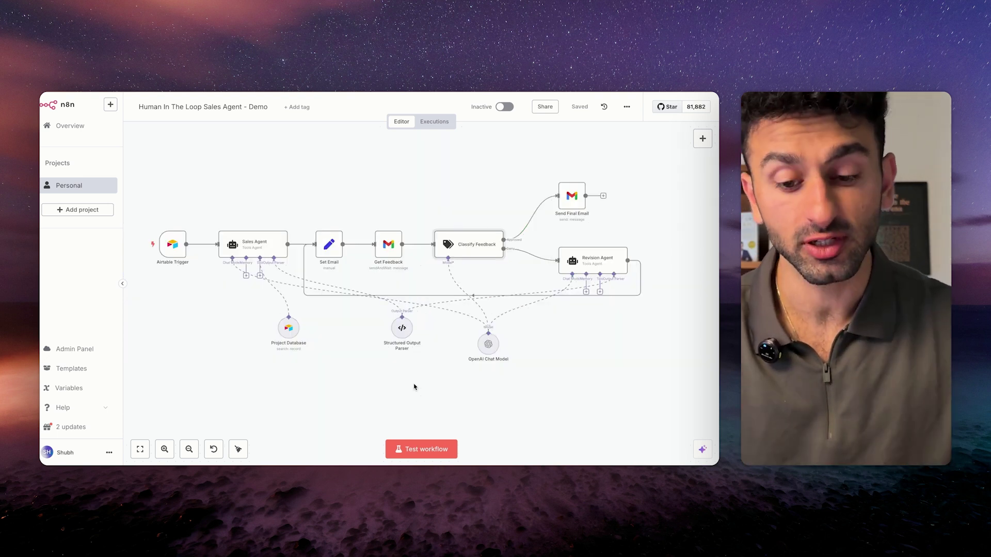
# Start a test run and open the response form from the approval email in Gmail.
pyautogui.click(413, 449)
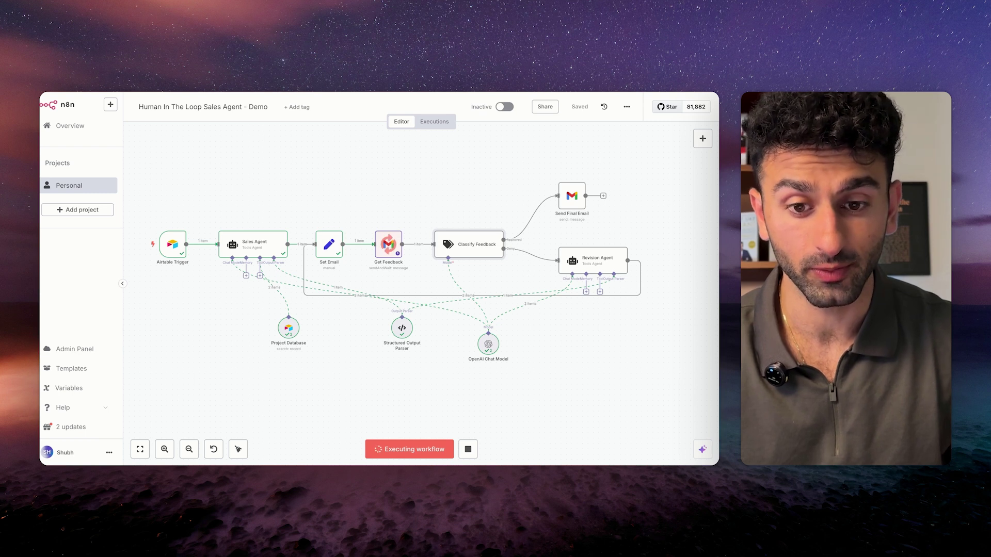
pyautogui.scroll(-1, 338, 331)
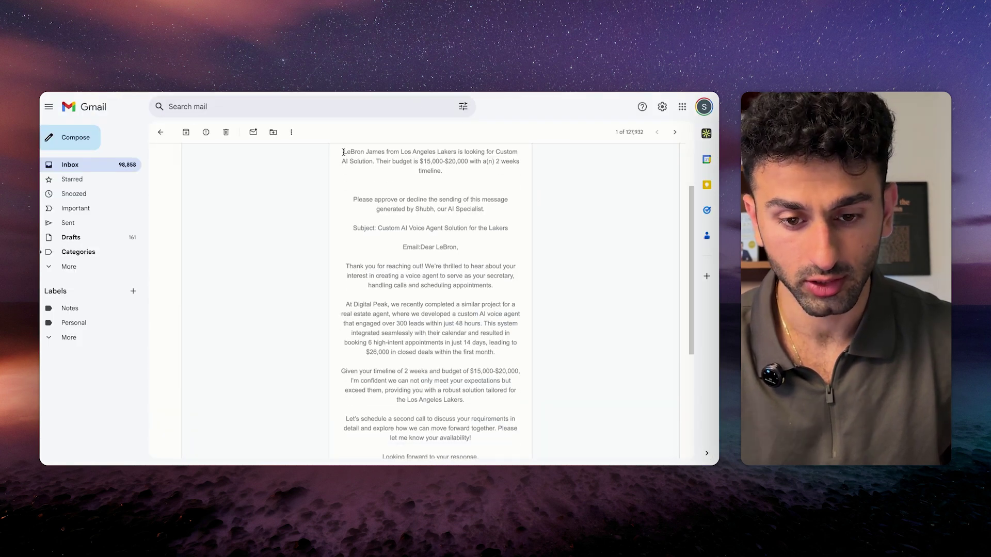
pyautogui.moveTo(343, 153); pyautogui.dragTo(458, 247)
pyautogui.click(458, 248)
pyautogui.scroll(-4, 419, 342)
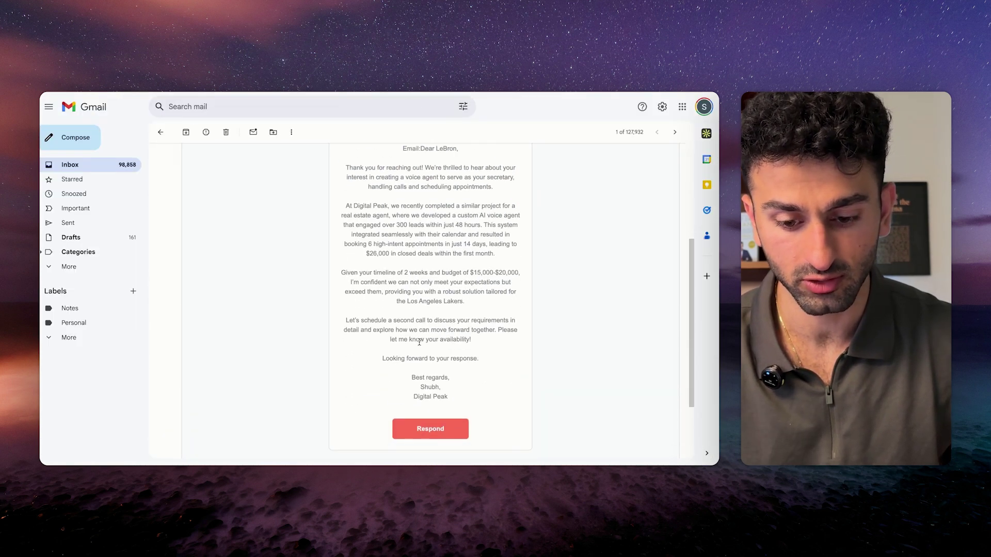
pyautogui.click(430, 429)
# Submit feedback asking it to specify a proposed call time, 1pm on Tuesday.
pyautogui.scroll(-4, 354, 366)
pyautogui.click(354, 367)
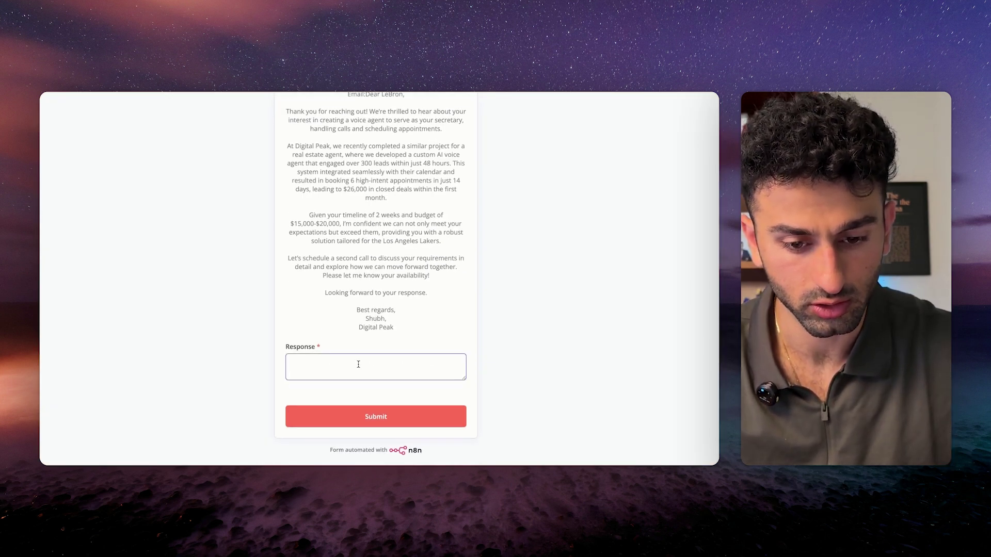
pyautogui.write('speic')
pyautogui.write('fy a proposed time to scheu')
pyautogui.press('BackSpace')
pyautogui.write('dule the call')
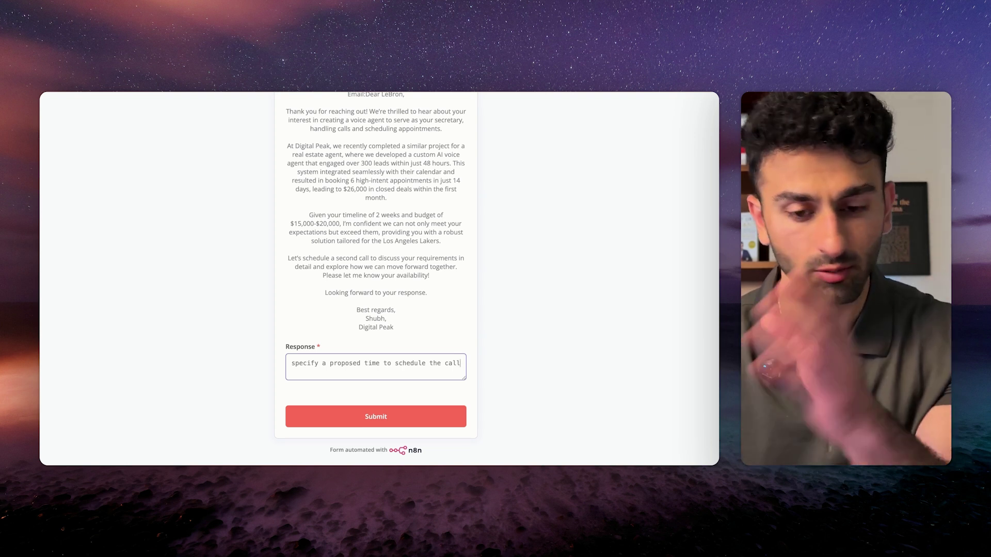
pyautogui.write('. Ask for 1pm on Tuesday specifically.')
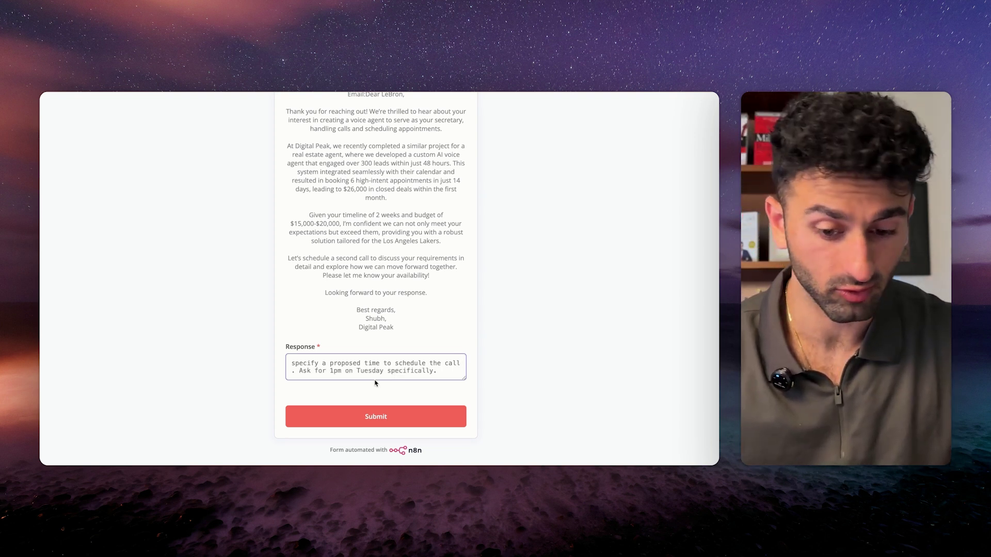
pyautogui.click(382, 420)
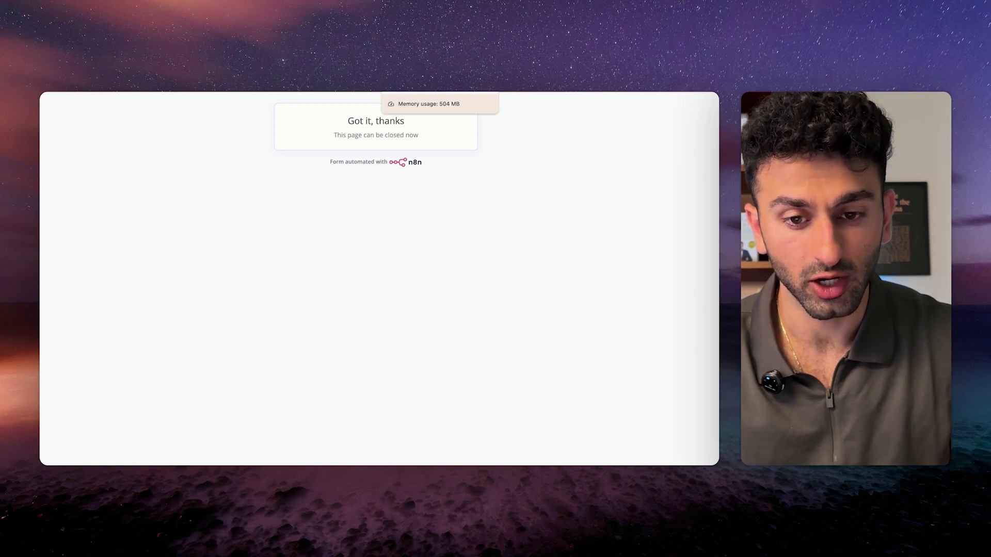
# Read the revised draft proposing Tuesday 1 PM and respond 'looks good.' in its response form.
pyautogui.press('super+w')
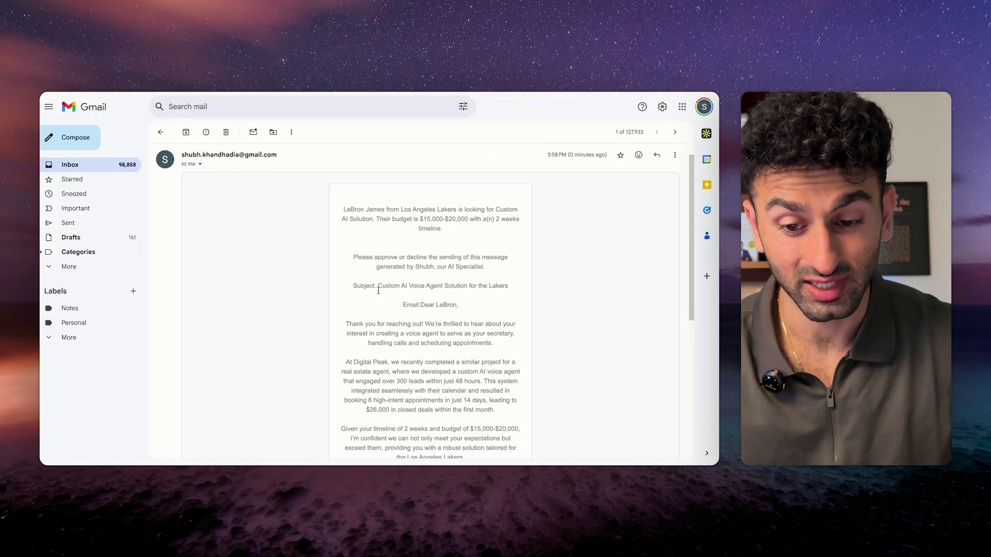
pyautogui.scroll(-2, 378, 291)
pyautogui.scroll(-3, 378, 290)
pyautogui.moveTo(344, 311); pyautogui.dragTo(479, 345)
pyautogui.click(373, 324)
pyautogui.moveTo(373, 324); pyautogui.dragTo(517, 332)
pyautogui.click(518, 332)
pyautogui.scroll(-1, 428, 402)
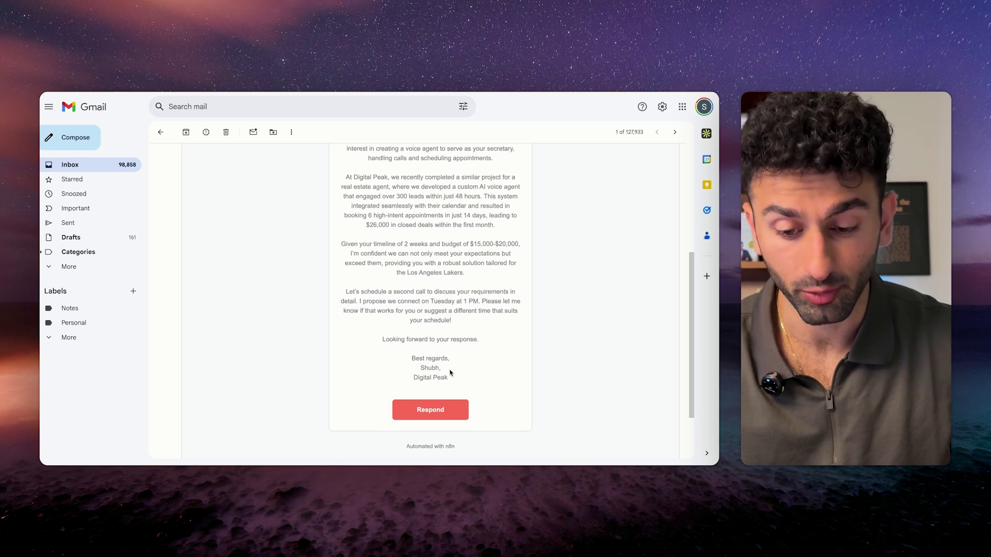
pyautogui.click(424, 413)
pyautogui.write('looks good.')
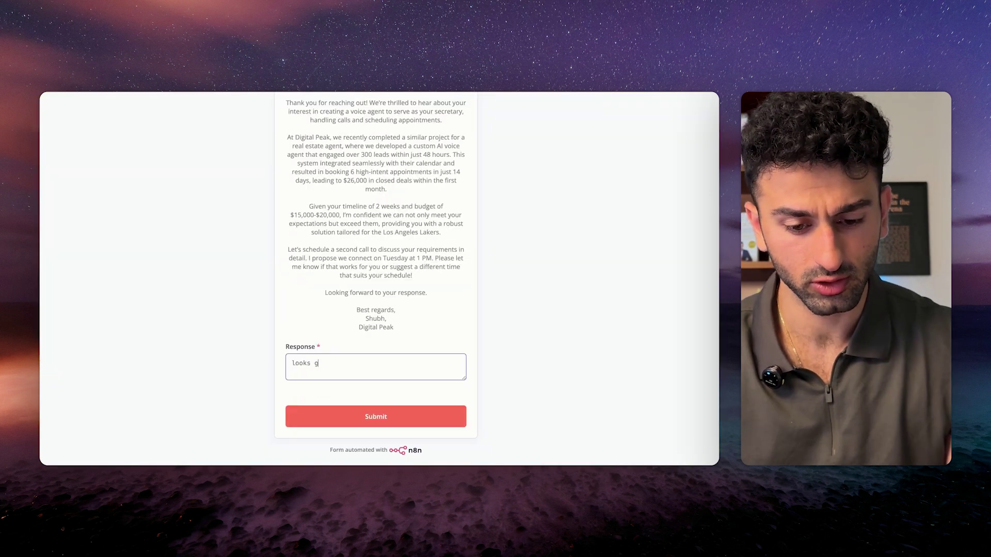
pyautogui.scroll(1, 365, 309)
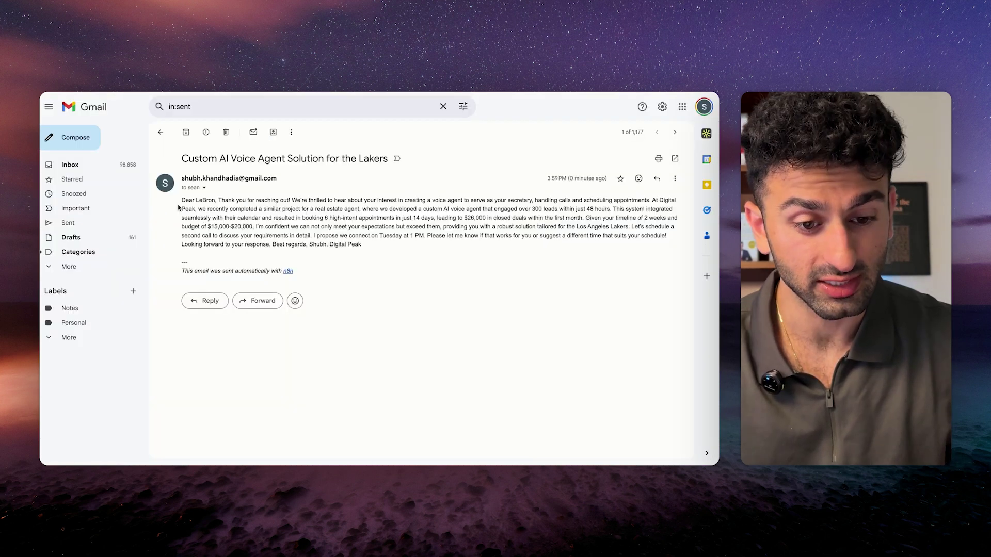
# Read through the sent email's Tuesday 1 PM proposal and its automatic n8n signature line.
pyautogui.moveTo(183, 201); pyautogui.dragTo(431, 237)
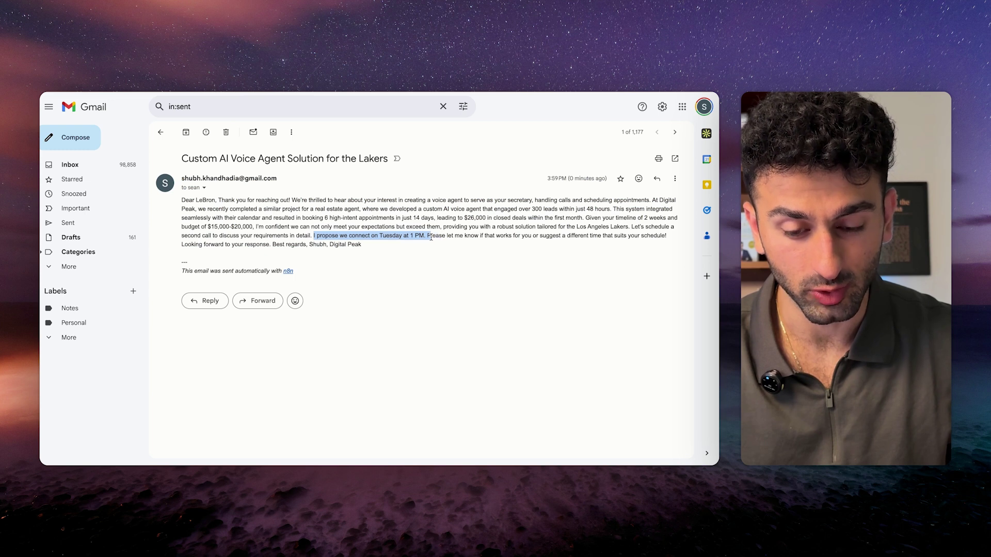
pyautogui.click(427, 238)
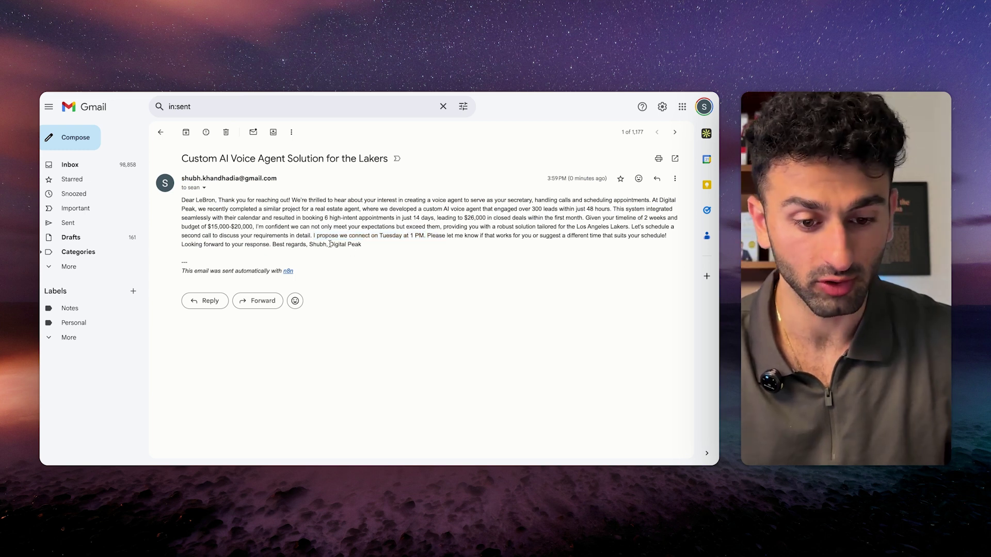
pyautogui.moveTo(298, 274); pyautogui.dragTo(156, 273)
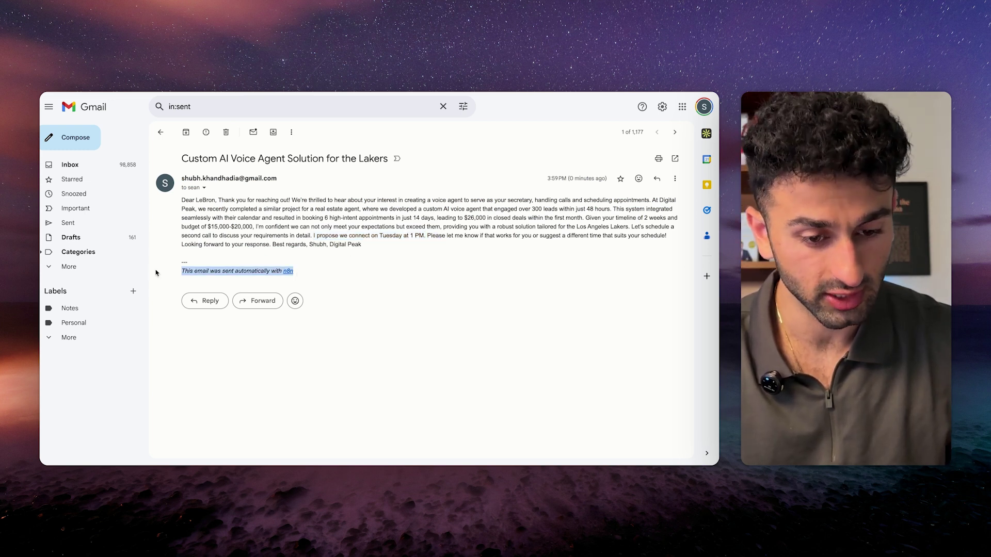
pyautogui.click(204, 260)
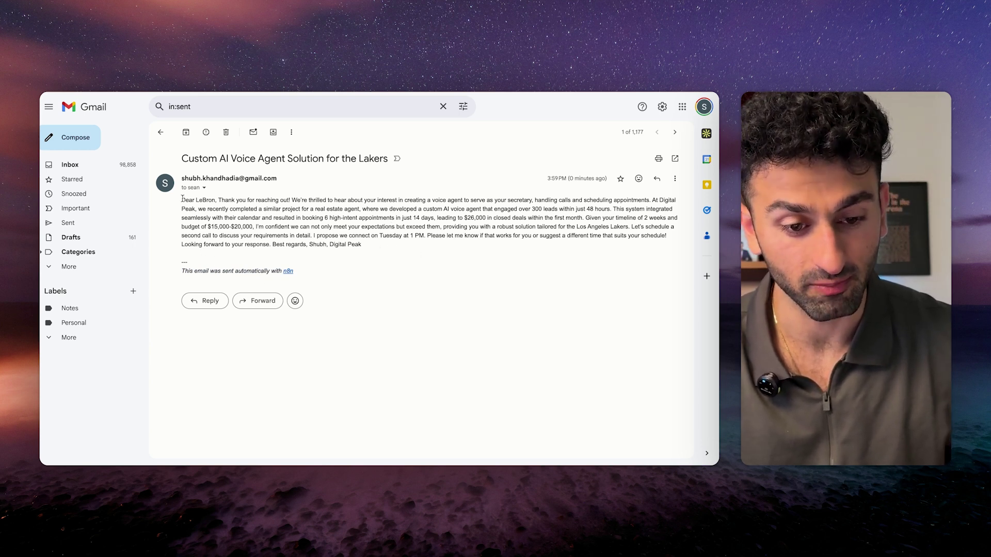
pyautogui.moveTo(182, 199); pyautogui.dragTo(420, 272)
pyautogui.click(420, 272)
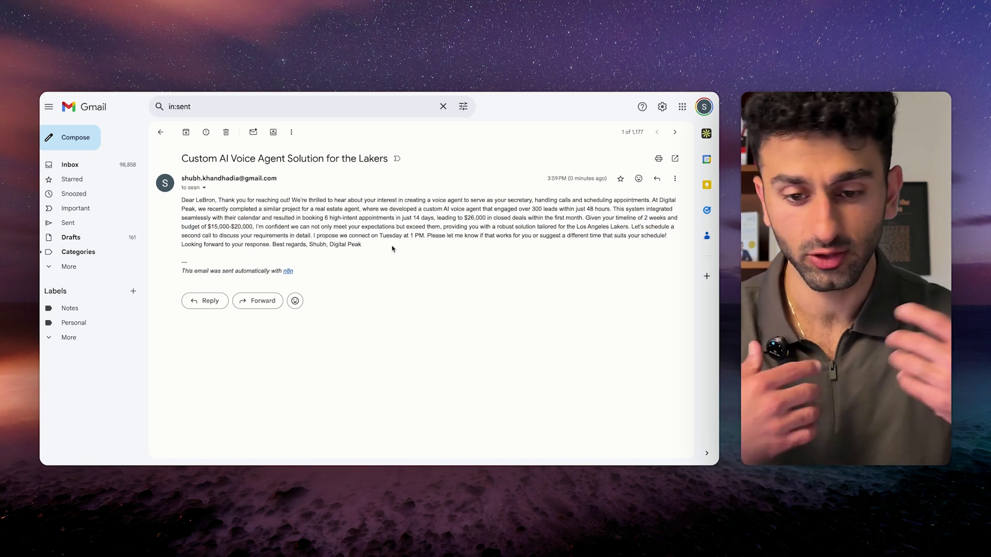